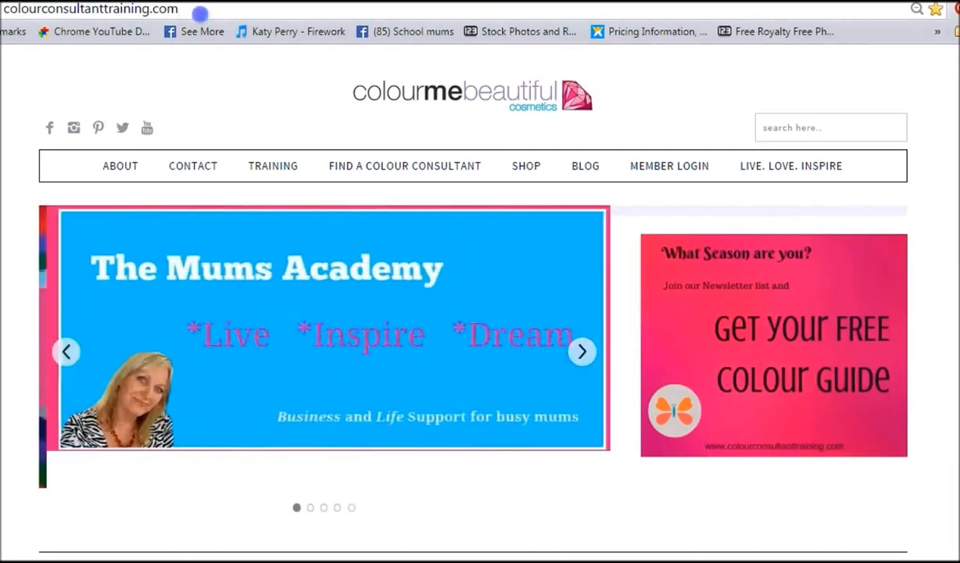
{"action": "left_click_drag", "start_coordinate": [198, 14], "coordinate": [3, 11]}
{"action": "type", "text": "www."}
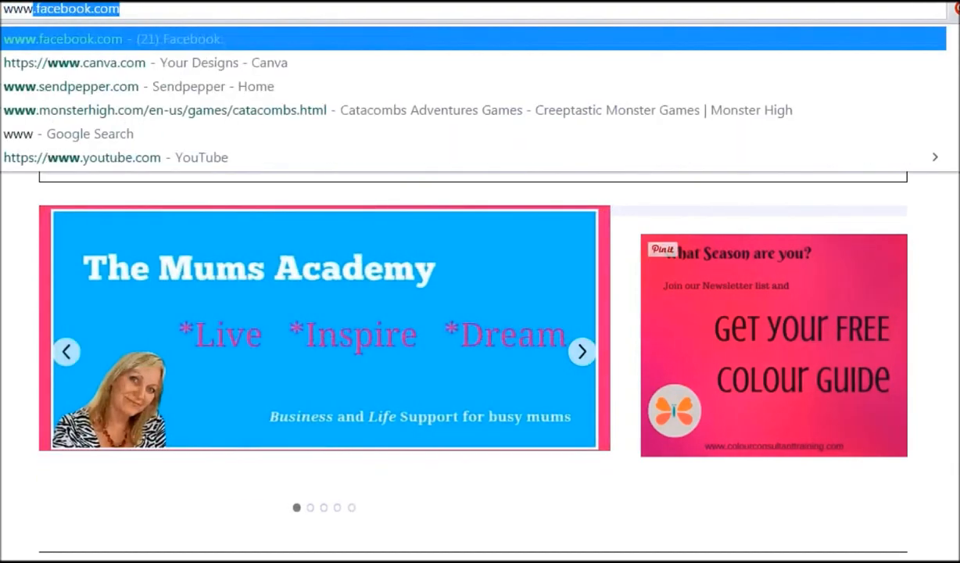
{"action": "type", "text": "canva.c"}
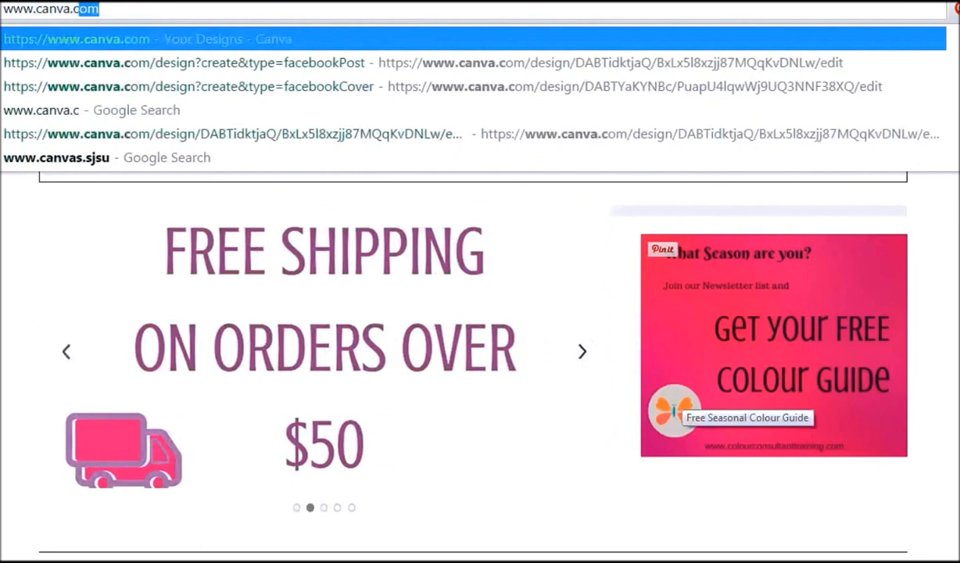
{"action": "key", "text": "Return"}
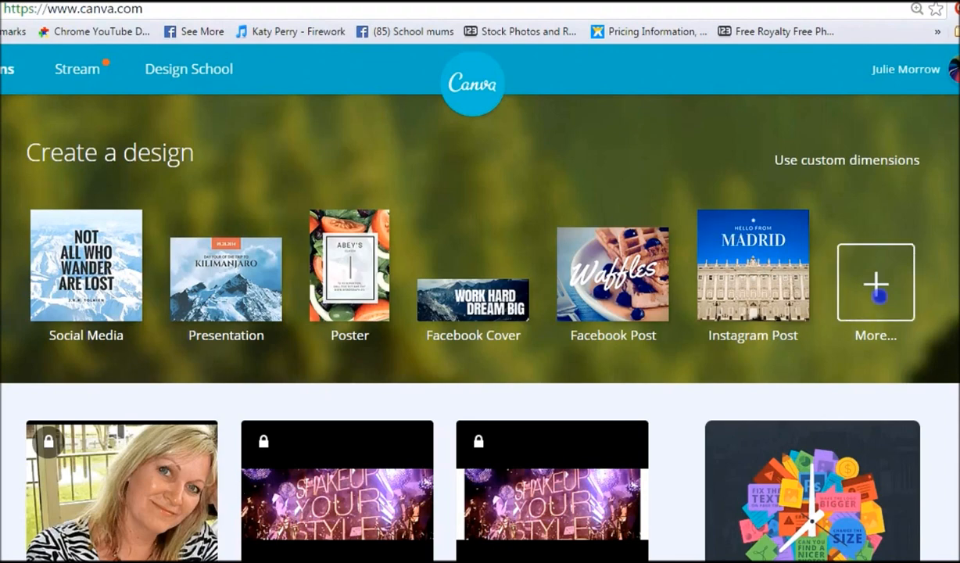
Step: Browse the full list of available design types and sizes
{"action": "left_click", "coordinate": [877, 293]}
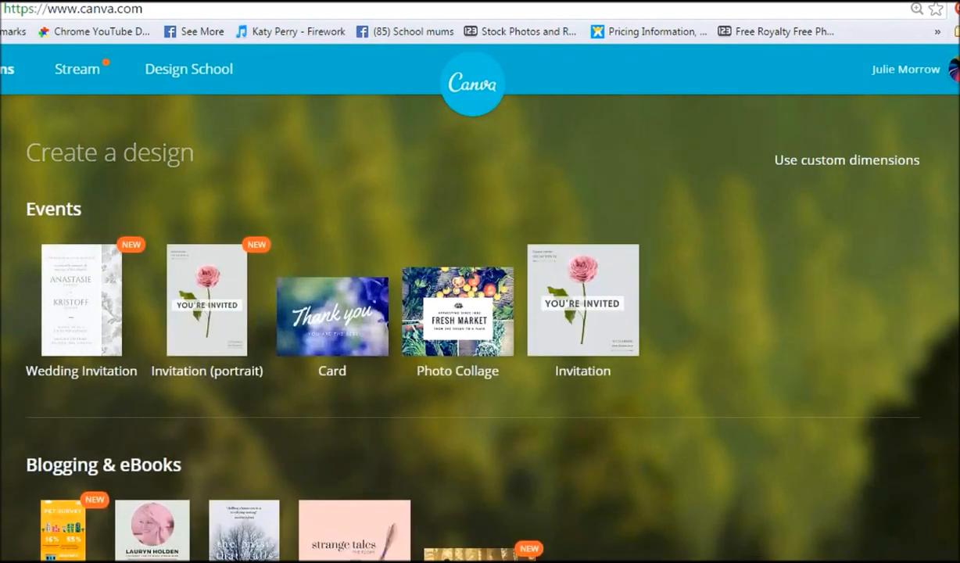
{"action": "scroll", "coordinate": [480, 328], "scroll_direction": "down", "scroll_amount": 1}
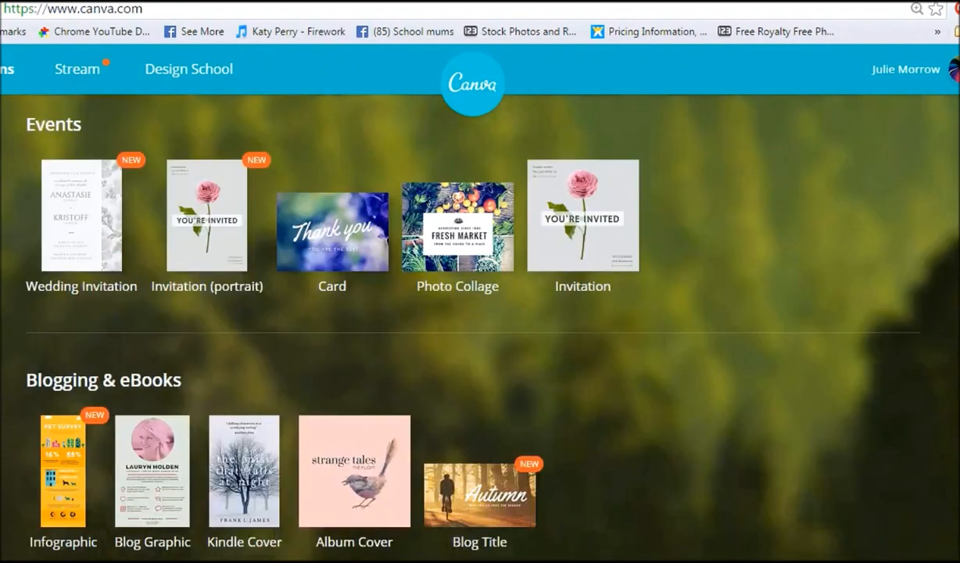
{"action": "scroll", "coordinate": [480, 328], "scroll_direction": "down", "scroll_amount": 2}
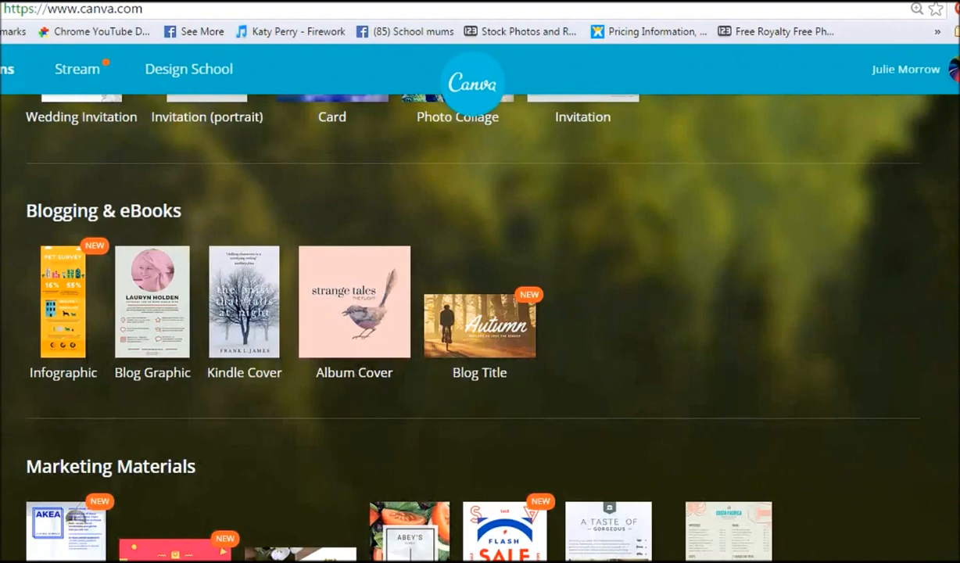
{"action": "scroll", "coordinate": [480, 329], "scroll_direction": "down", "scroll_amount": 2}
{"action": "scroll", "coordinate": [480, 328], "scroll_direction": "down", "scroll_amount": 2}
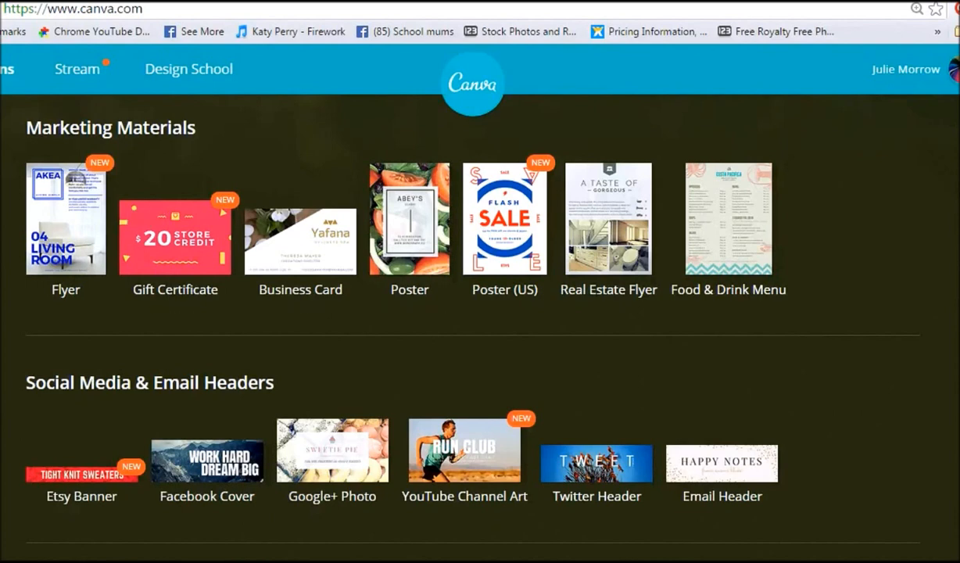
{"action": "scroll", "coordinate": [480, 329], "scroll_direction": "down", "scroll_amount": 2}
{"action": "scroll", "coordinate": [480, 328], "scroll_direction": "down", "scroll_amount": 2}
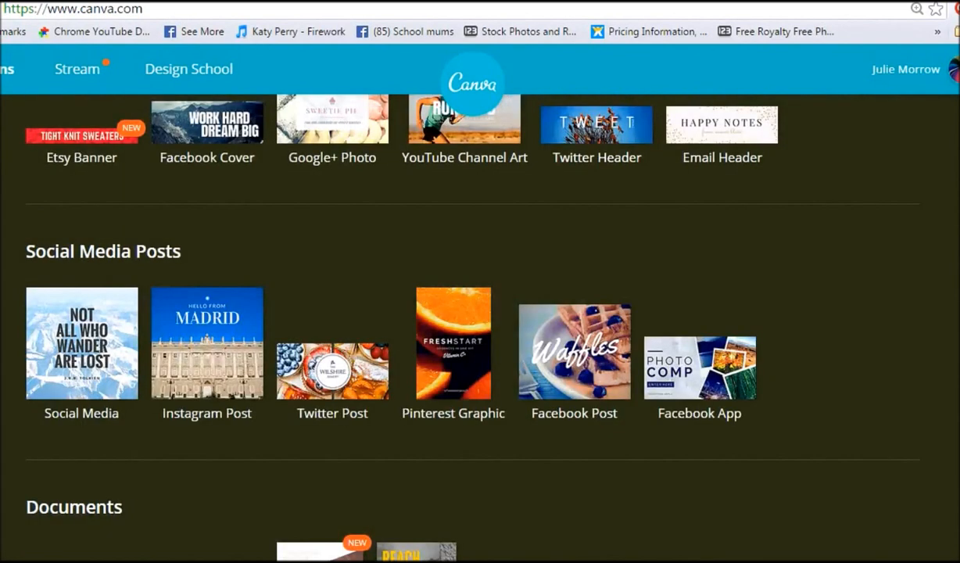
{"action": "scroll", "coordinate": [480, 329], "scroll_direction": "down", "scroll_amount": 2}
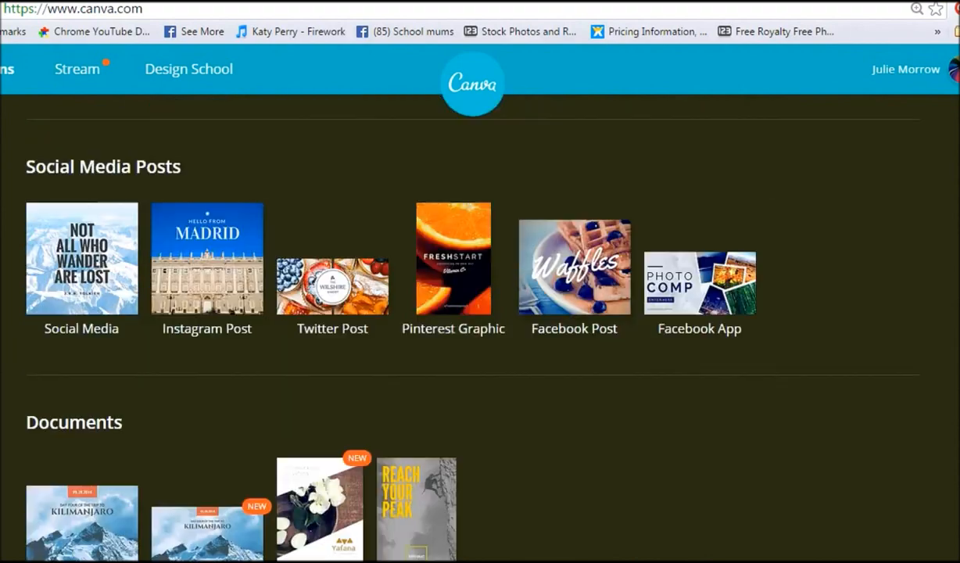
{"action": "scroll", "coordinate": [480, 328], "scroll_direction": "down", "scroll_amount": 2}
{"action": "scroll", "coordinate": [480, 328], "scroll_direction": "down", "scroll_amount": 1}
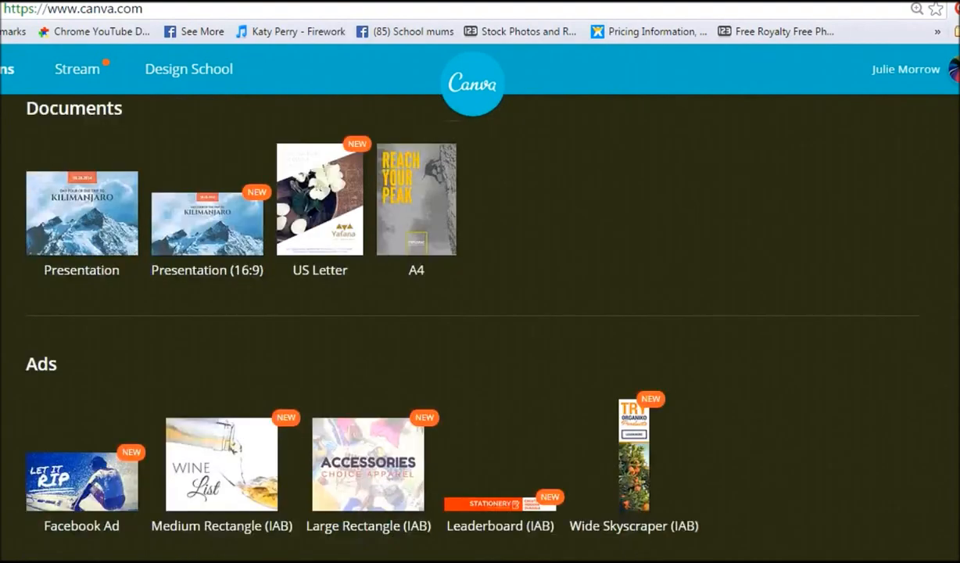
{"action": "scroll", "coordinate": [480, 328], "scroll_direction": "up", "scroll_amount": 10}
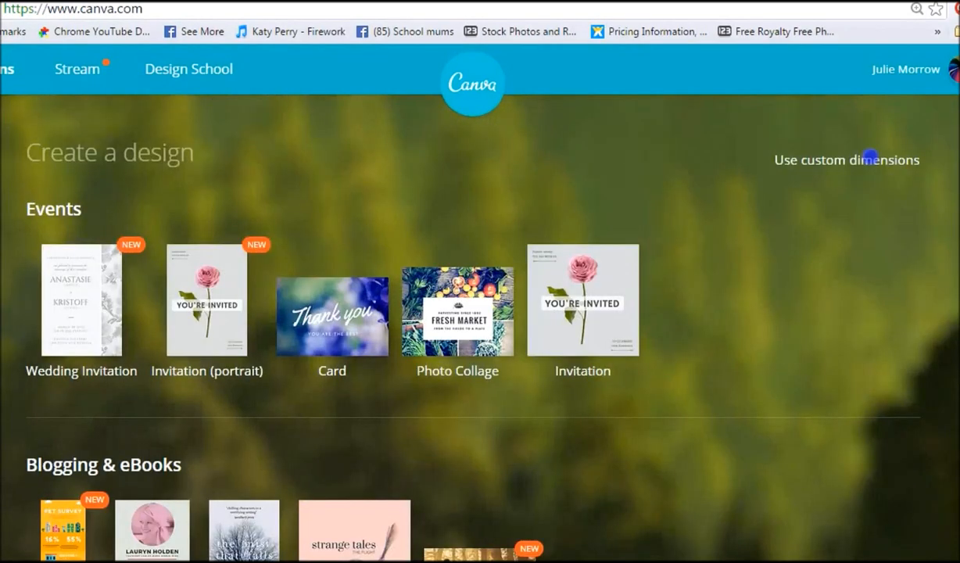
{"action": "left_click", "coordinate": [865, 156]}
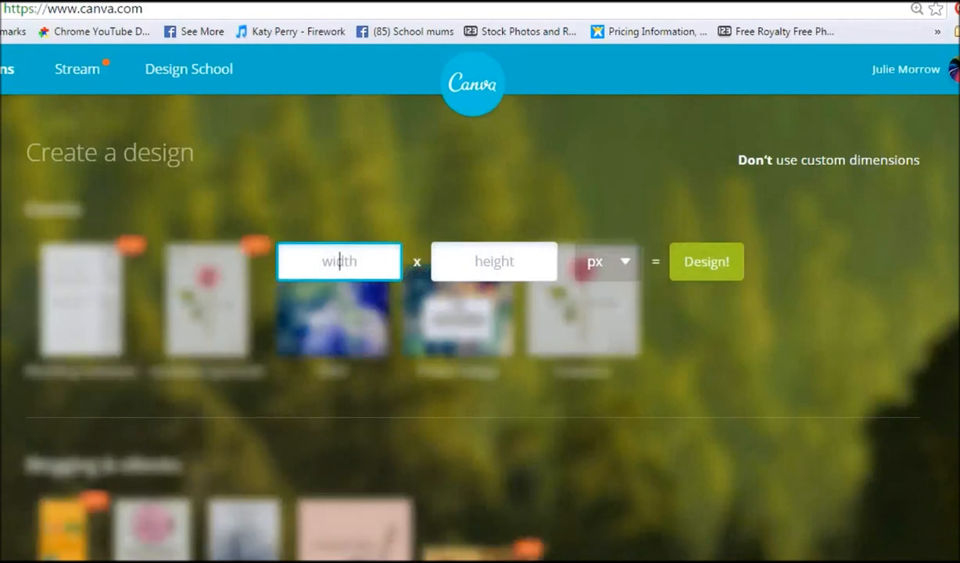
{"action": "left_click", "coordinate": [608, 261]}
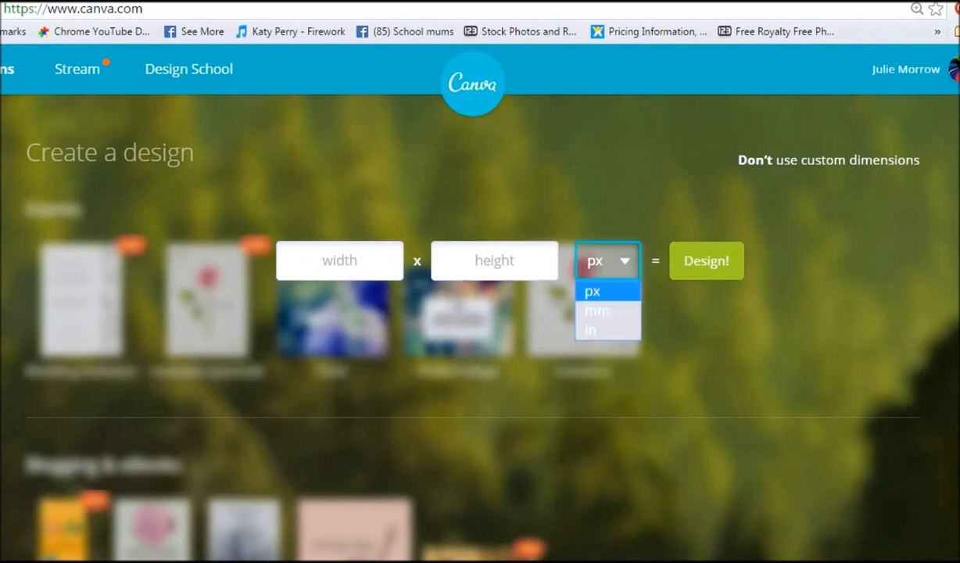
{"action": "left_click", "coordinate": [813, 160]}
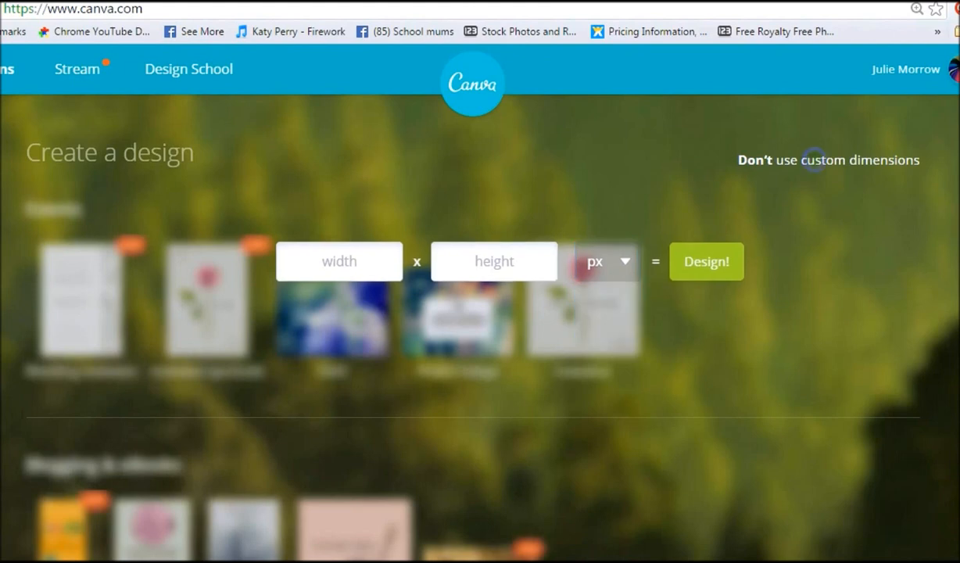
{"action": "left_click", "coordinate": [813, 160]}
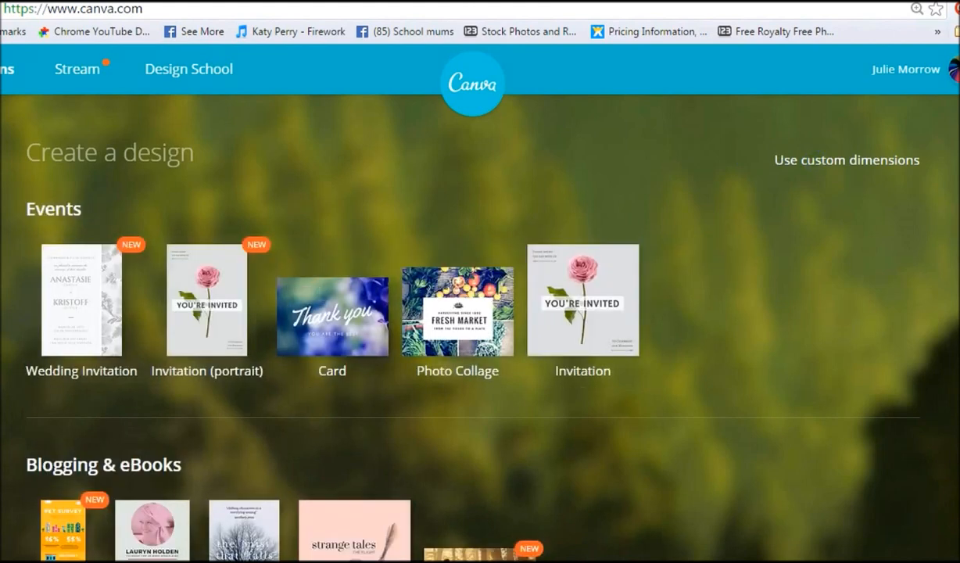
Step: Start a new Facebook Post design and apply the plain red background to it
{"action": "left_click", "coordinate": [87, 149]}
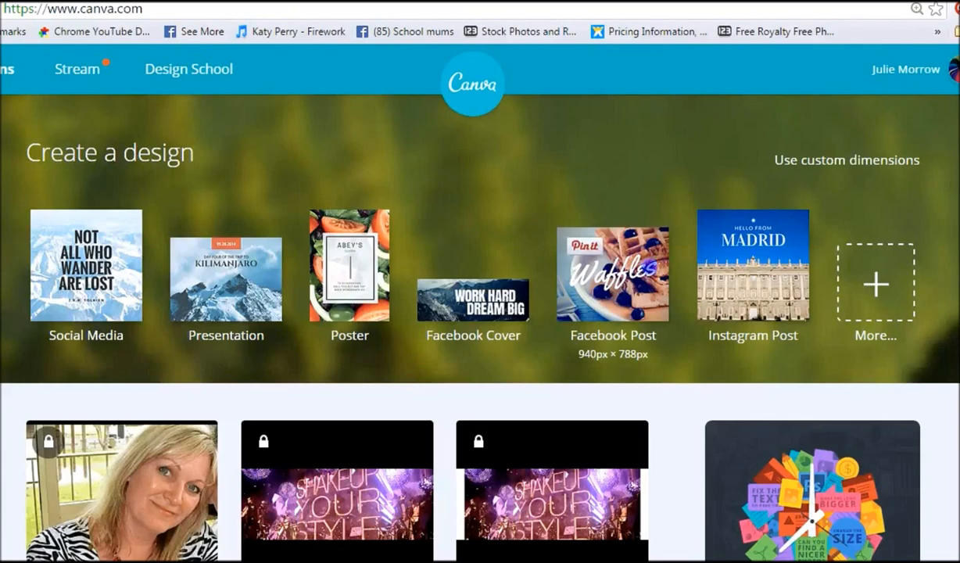
{"action": "left_click", "coordinate": [623, 257]}
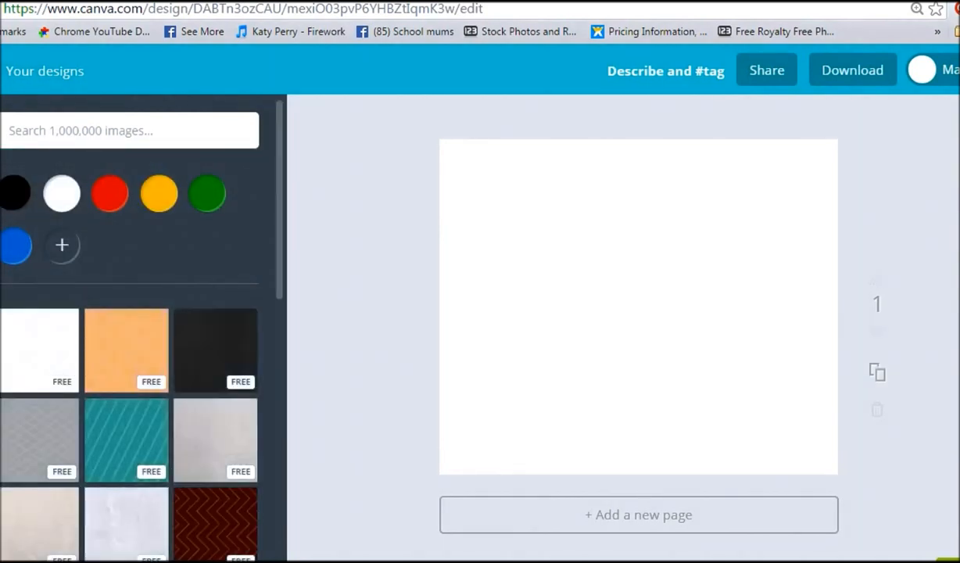
{"action": "scroll", "coordinate": [125, 406], "scroll_direction": "down", "scroll_amount": 1}
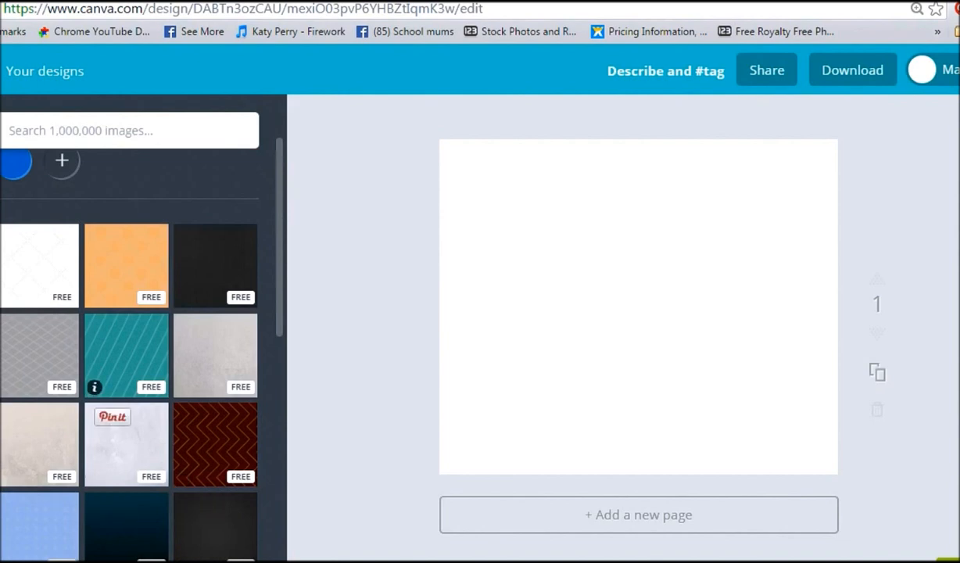
{"action": "scroll", "coordinate": [125, 500], "scroll_direction": "down", "scroll_amount": 3}
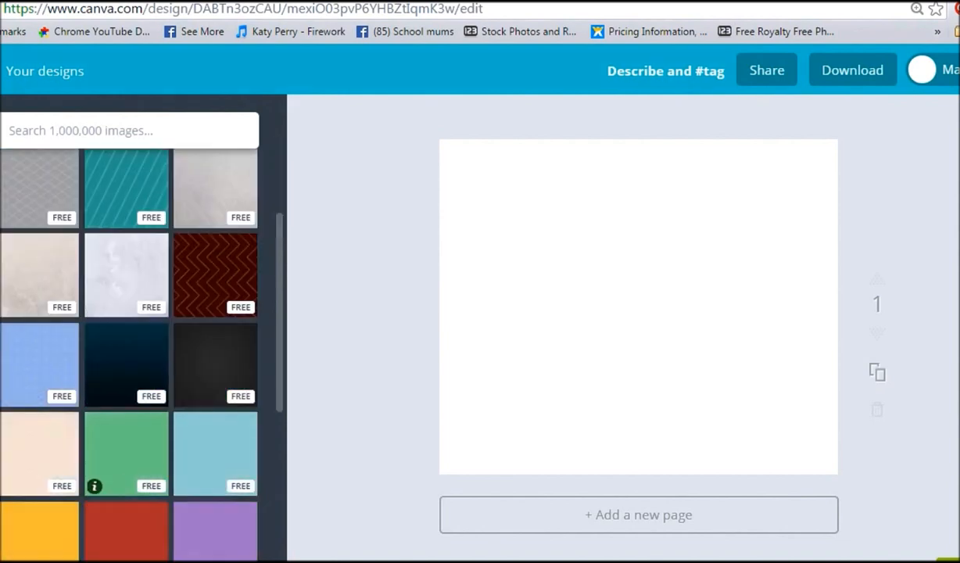
{"action": "scroll", "coordinate": [125, 461], "scroll_direction": "down", "scroll_amount": 1}
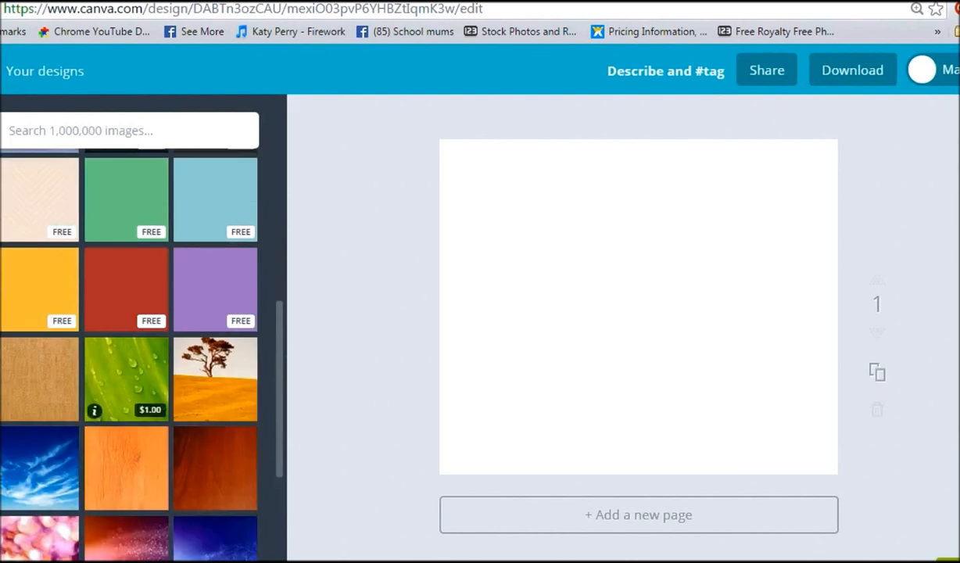
{"action": "scroll", "coordinate": [126, 391], "scroll_direction": "down", "scroll_amount": 1}
{"action": "scroll", "coordinate": [125, 391], "scroll_direction": "up", "scroll_amount": 2}
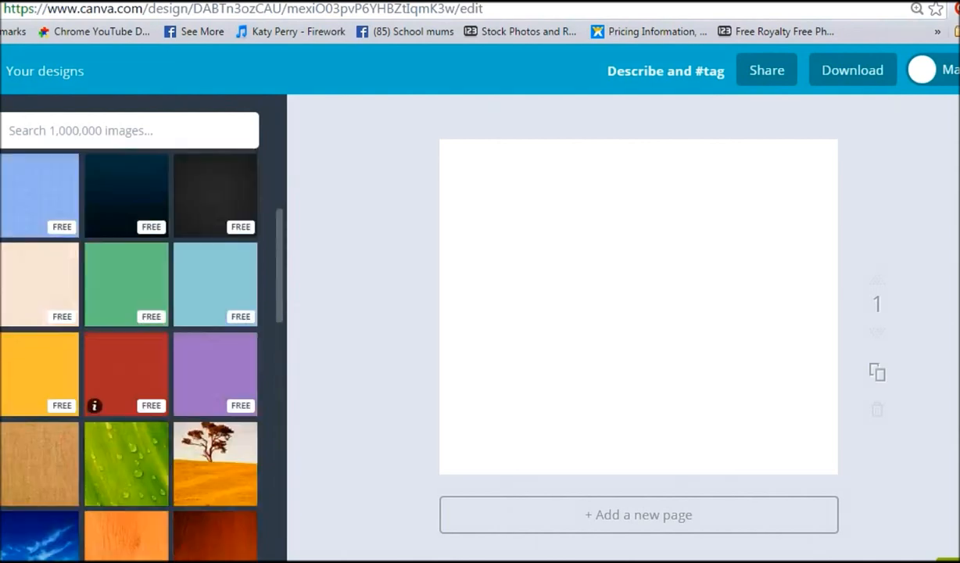
{"action": "left_click", "coordinate": [126, 355]}
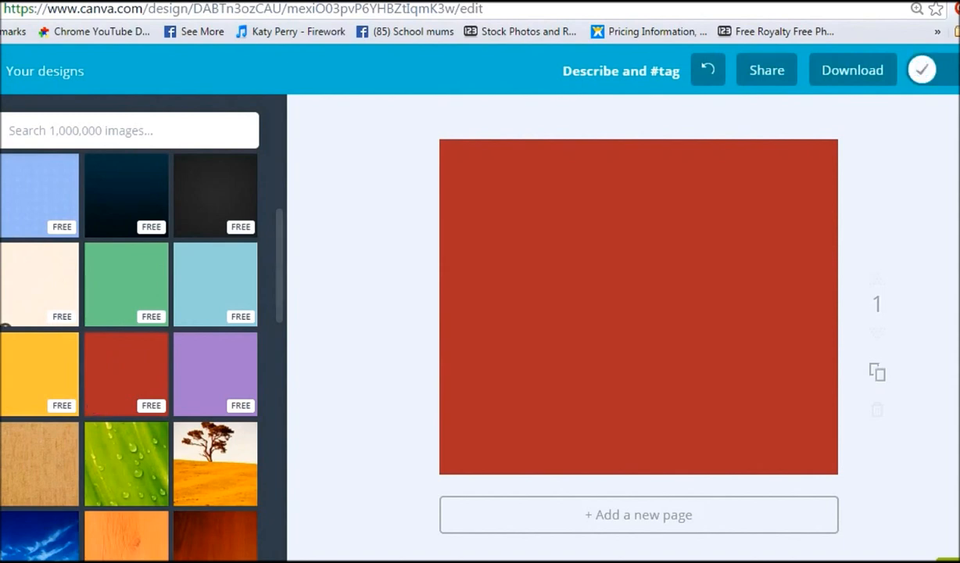
Step: Add a heading text box and move it to the design's upper-left area
{"action": "left_click", "coordinate": [2, 254]}
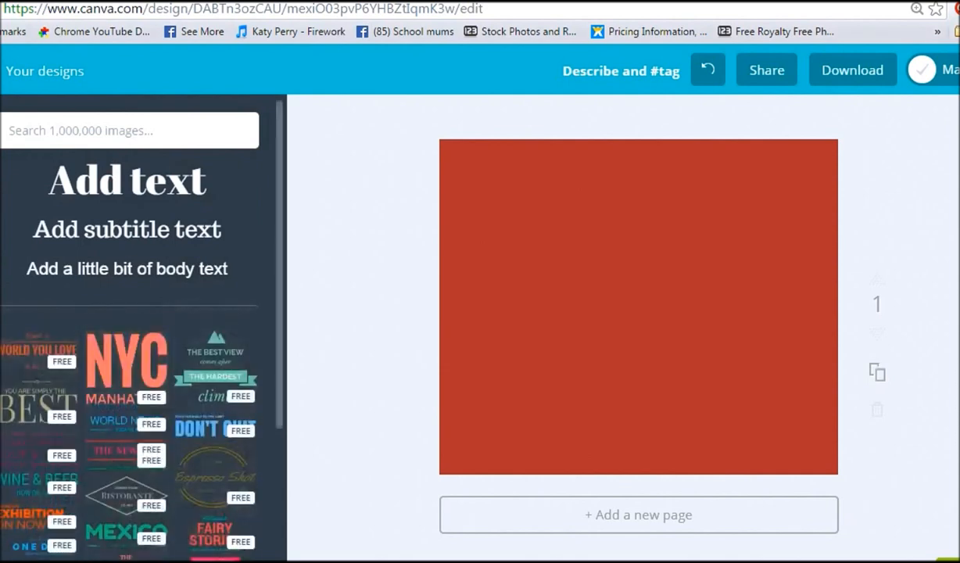
{"action": "left_click", "coordinate": [62, 177]}
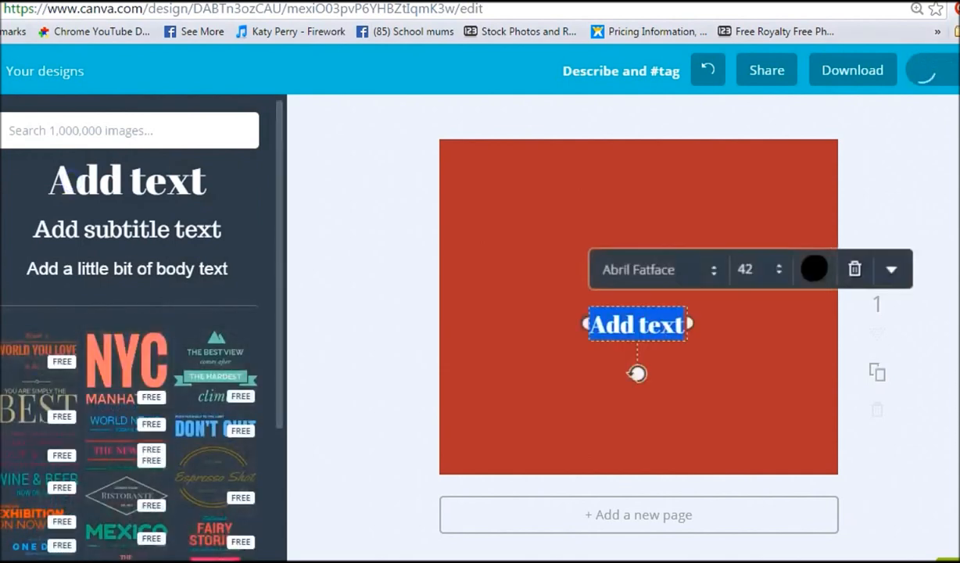
{"action": "left_click_drag", "start_coordinate": [609, 289], "coordinate": [513, 180]}
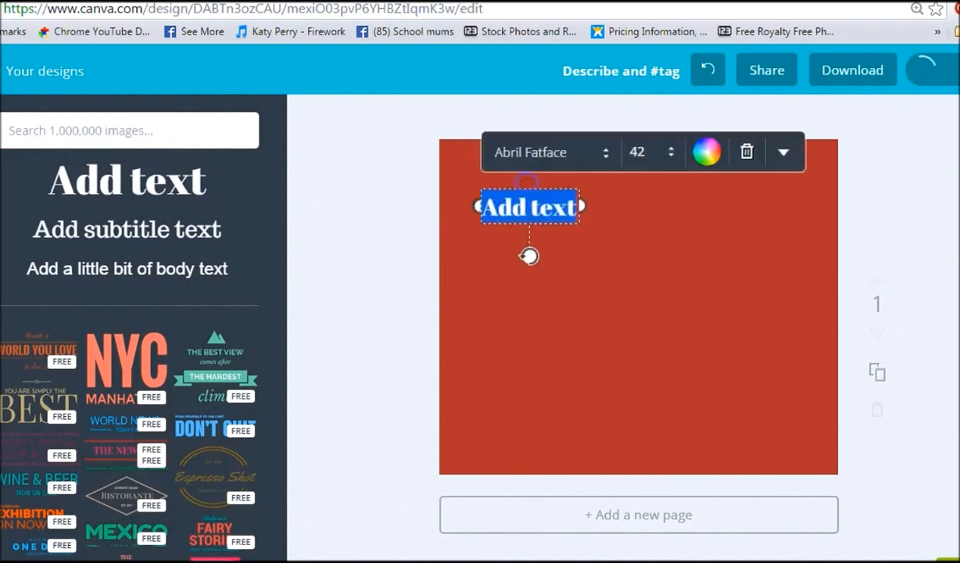
Step: Replace the heading text with Online business
{"action": "left_click", "coordinate": [495, 205]}
{"action": "left_click_drag", "start_coordinate": [484, 206], "coordinate": [611, 222]}
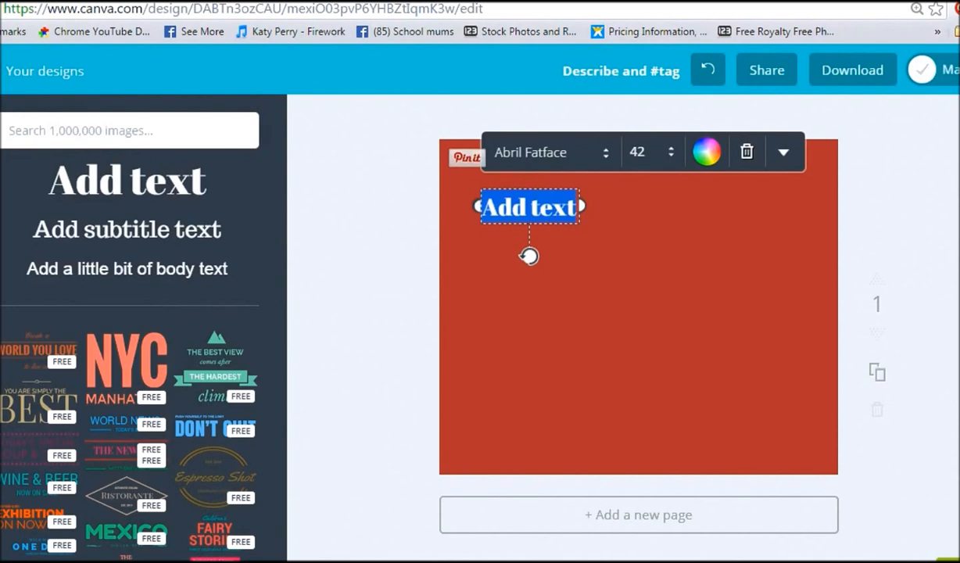
{"action": "type", "text": "Online"}
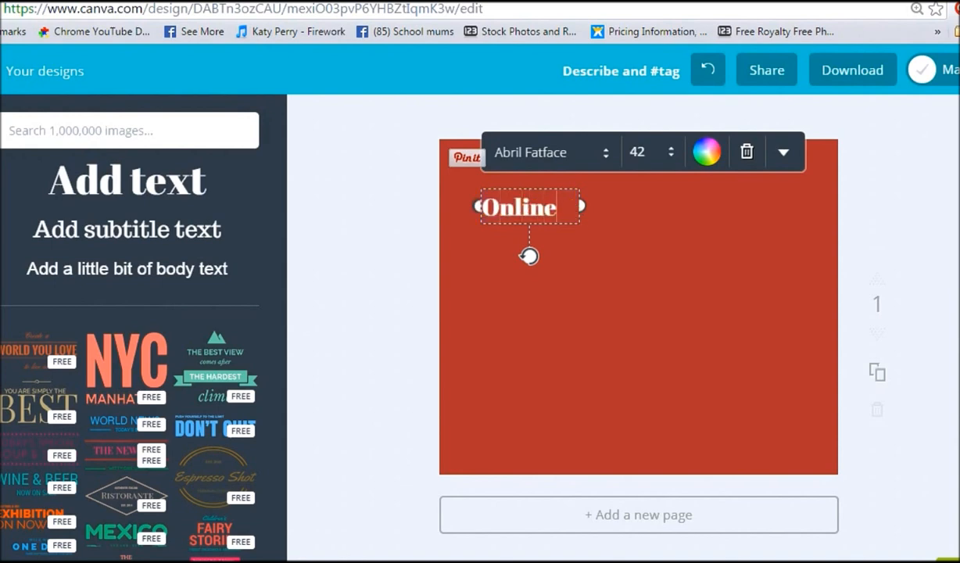
{"action": "type", "text": " business"}
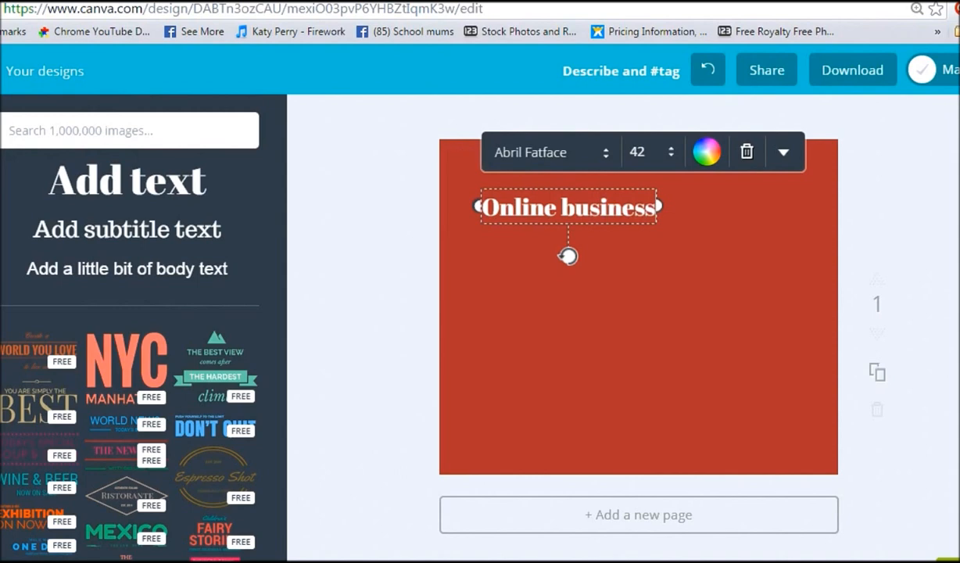
Step: Replace the heading text with Get your business online in a day
{"action": "left_click_drag", "start_coordinate": [483, 206], "coordinate": [731, 209]}
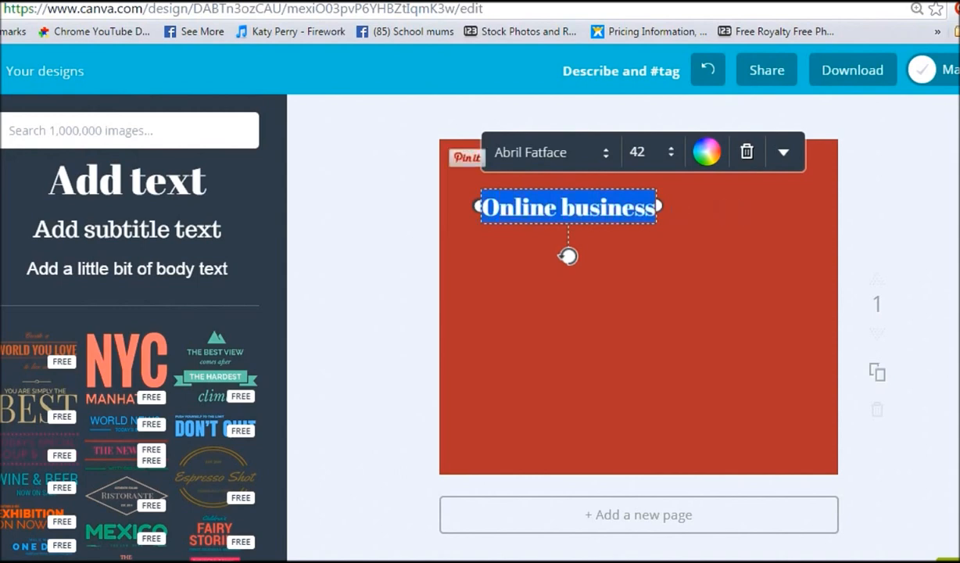
{"action": "type", "text": "Get thin"}
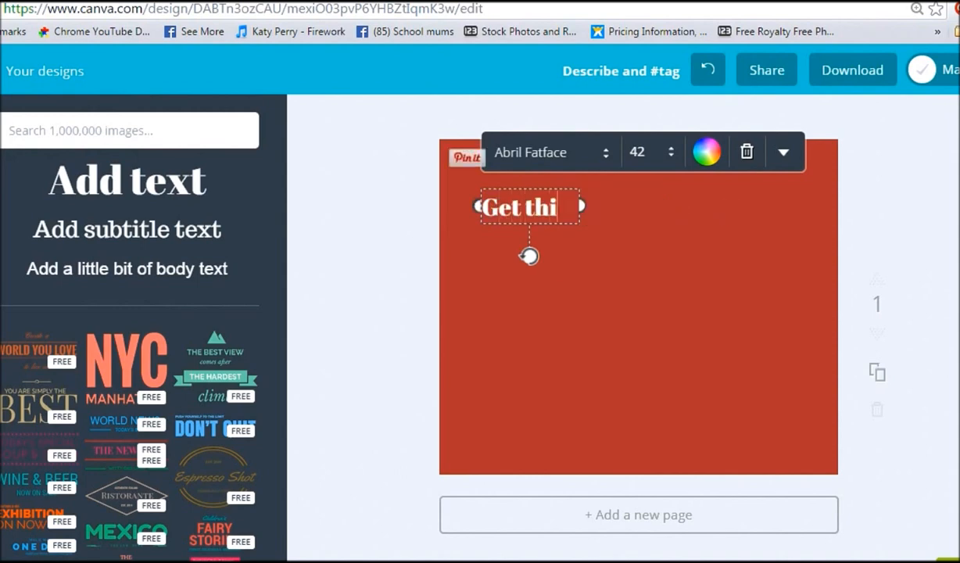
{"action": "key", "text": "BackSpace"}
{"action": "key", "text": "BackSpace"}
{"action": "key", "text": "BackSpace"}
{"action": "key", "text": "BackSpace"}
{"action": "type", "text": "your"}
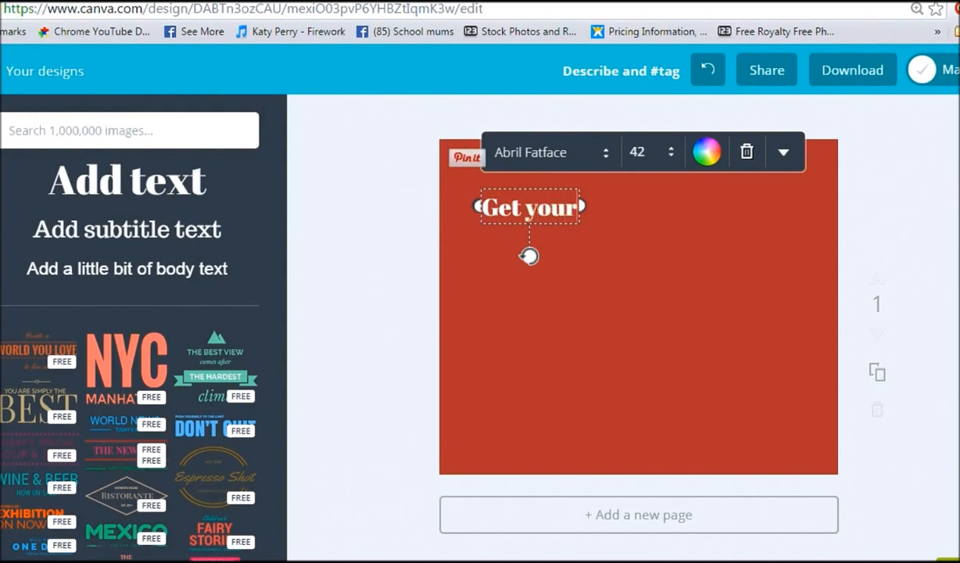
{"action": "type", "text": " busine"}
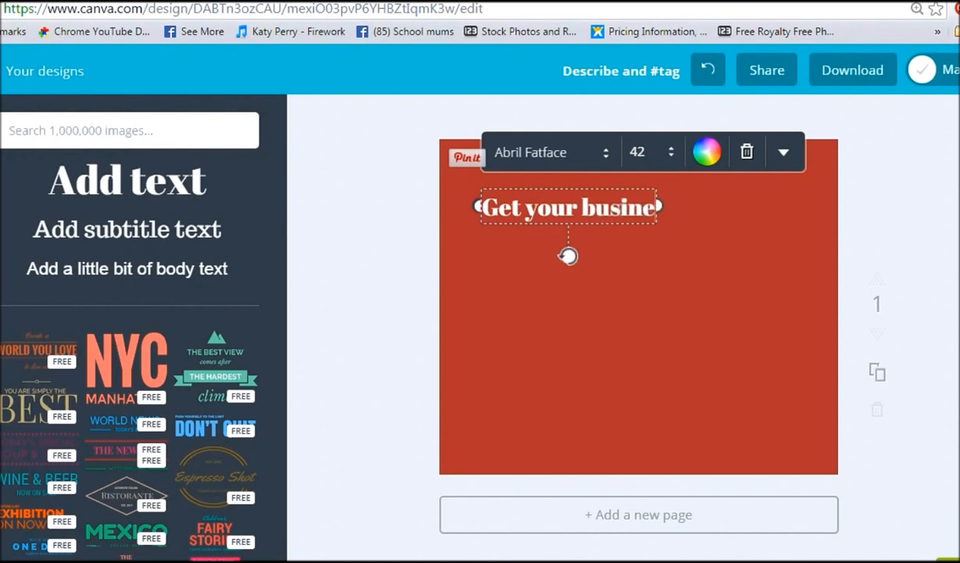
{"action": "type", "text": "ss online"}
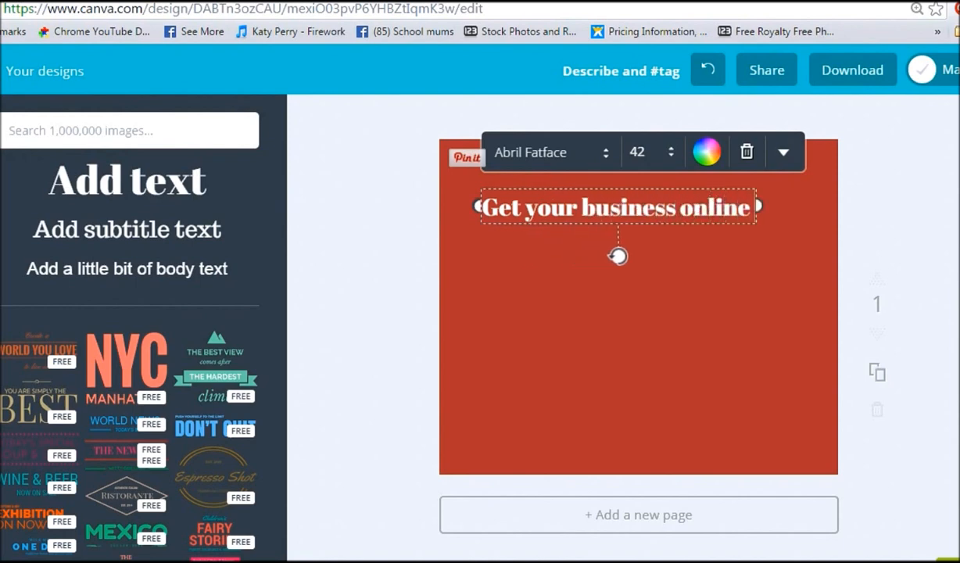
{"action": "type", "text": " in a day"}
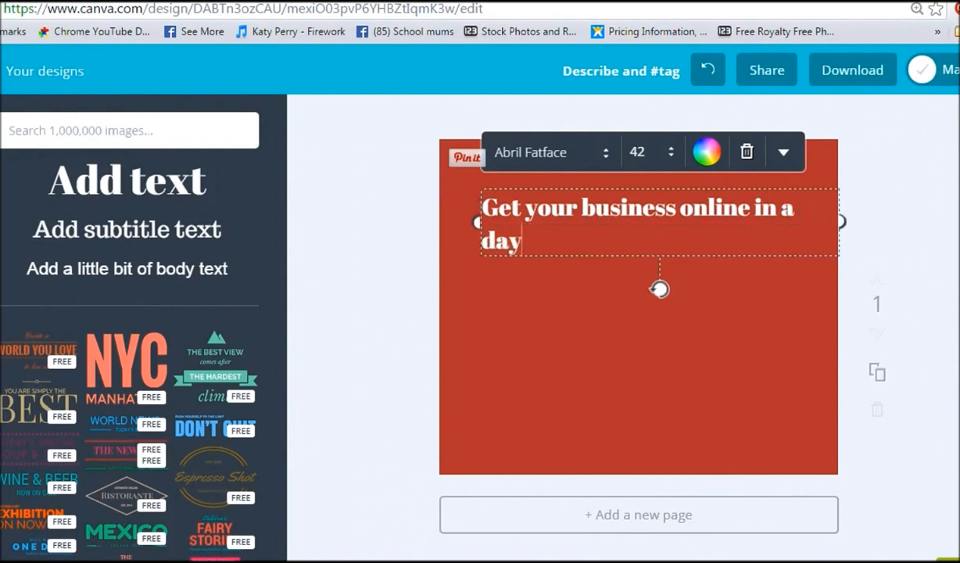
Step: Select the heading text and change its font to Glass Antiqua
{"action": "left_click_drag", "start_coordinate": [548, 237], "coordinate": [488, 204]}
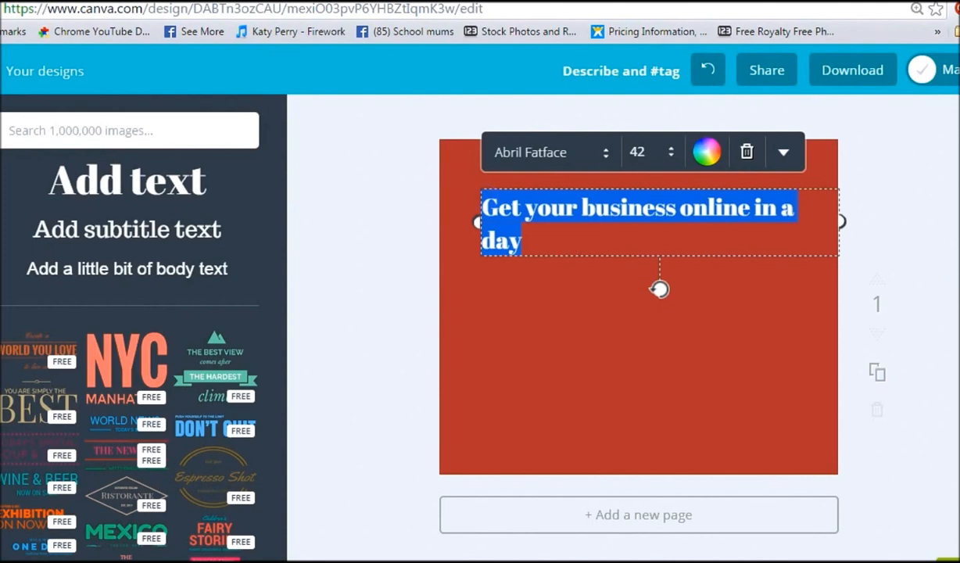
{"action": "left_click", "coordinate": [586, 151]}
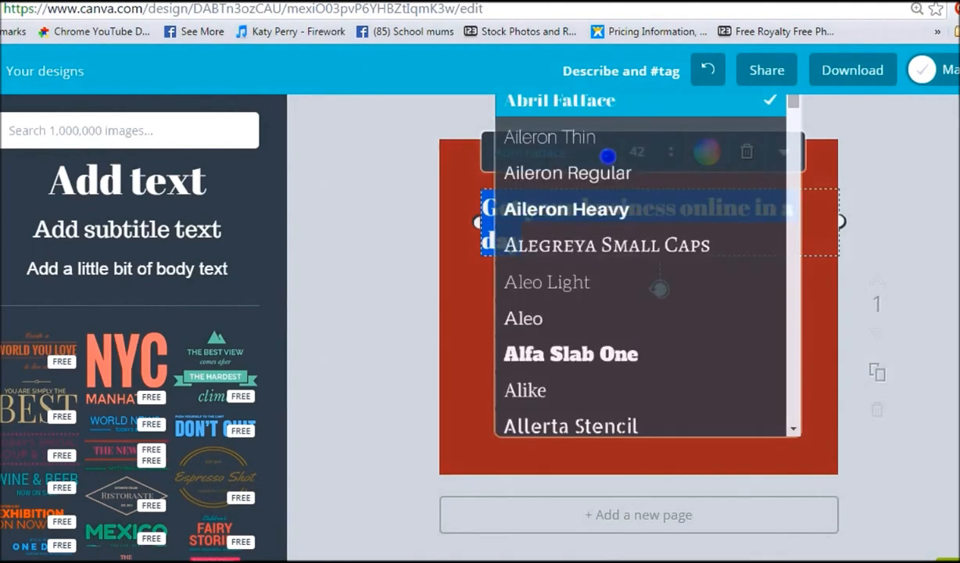
{"action": "scroll", "coordinate": [661, 289], "scroll_direction": "down", "scroll_amount": 5}
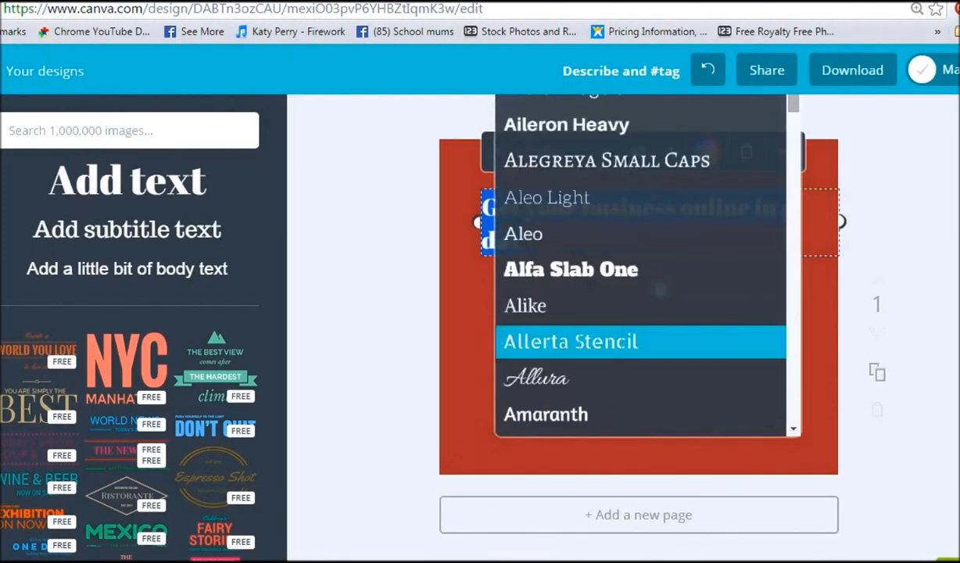
{"action": "scroll", "coordinate": [662, 290], "scroll_direction": "down", "scroll_amount": 5}
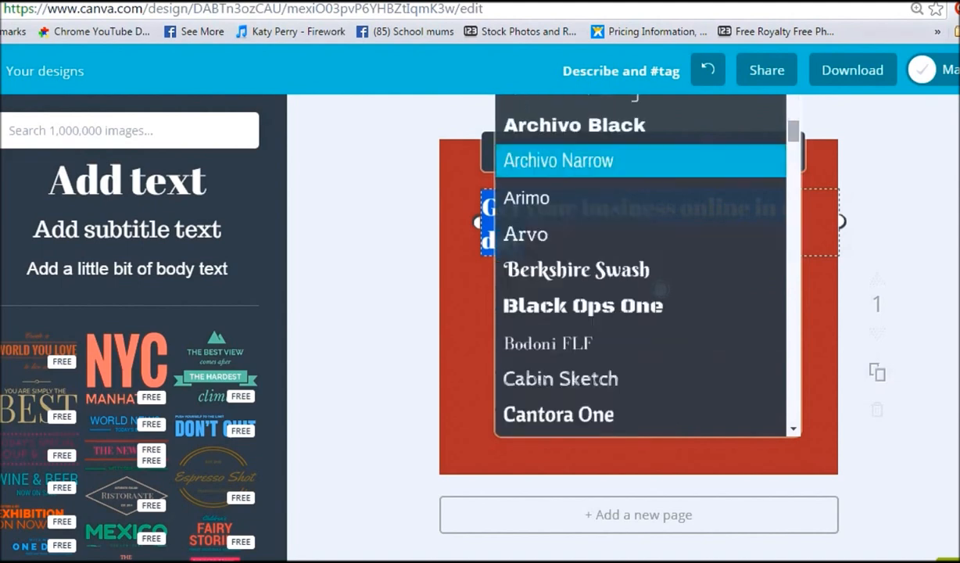
{"action": "scroll", "coordinate": [661, 289], "scroll_direction": "down", "scroll_amount": 10}
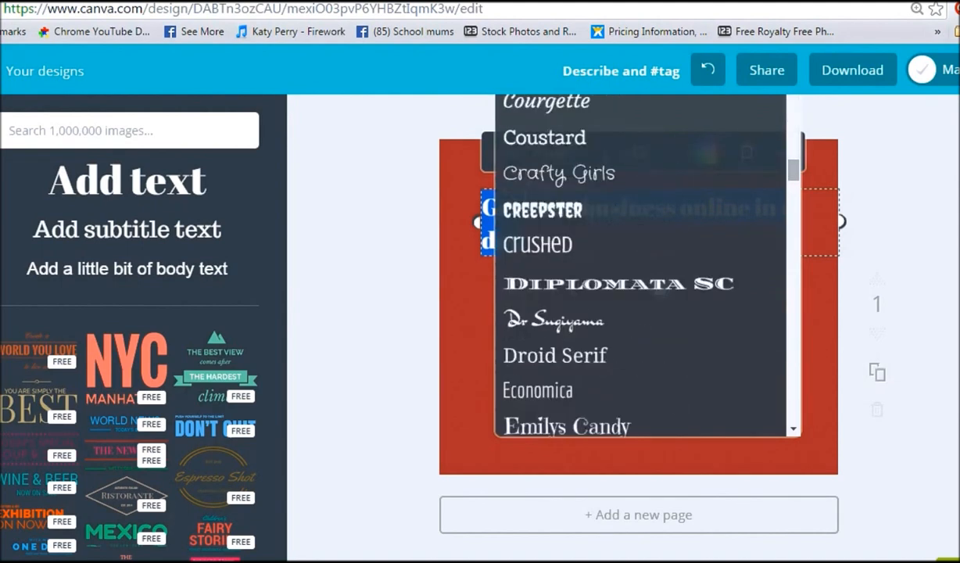
{"action": "scroll", "coordinate": [661, 321], "scroll_direction": "down", "scroll_amount": 3}
{"action": "scroll", "coordinate": [661, 321], "scroll_direction": "up", "scroll_amount": 3}
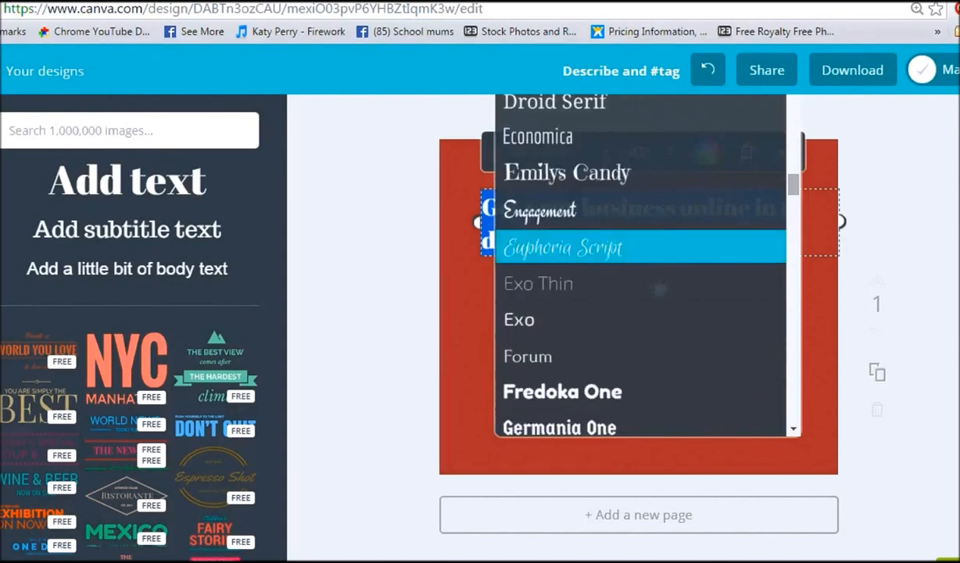
{"action": "scroll", "coordinate": [641, 266], "scroll_direction": "down", "scroll_amount": 10}
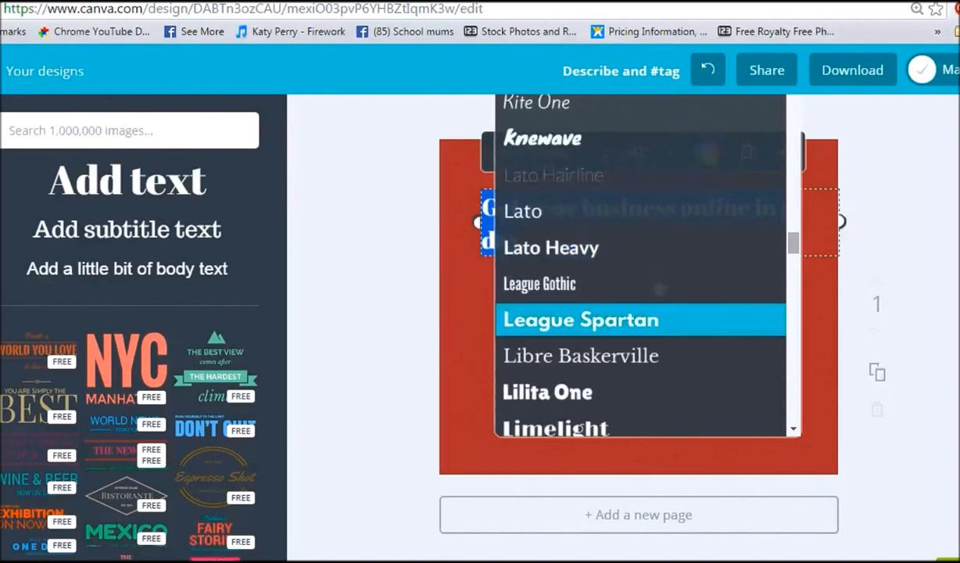
{"action": "scroll", "coordinate": [660, 289], "scroll_direction": "down", "scroll_amount": 10}
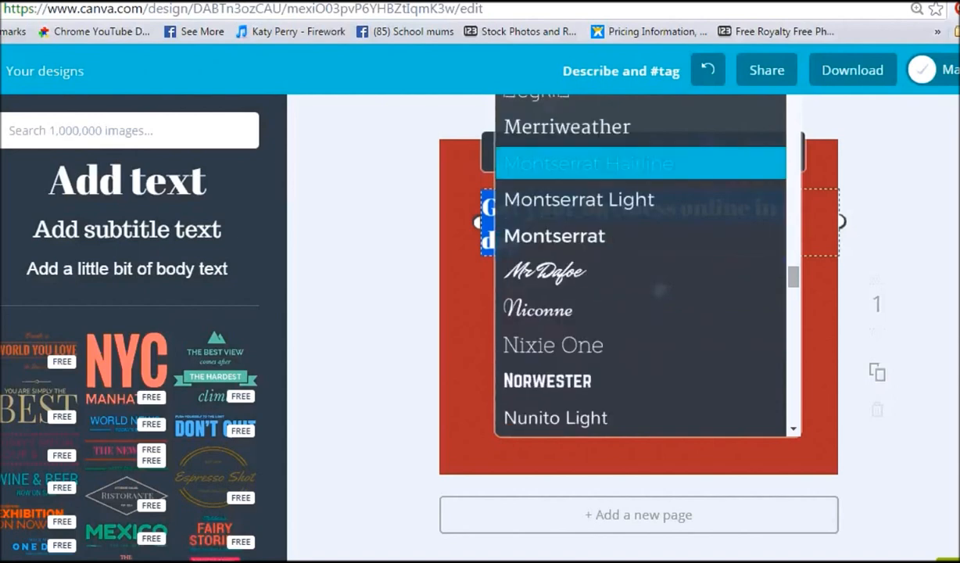
{"action": "scroll", "coordinate": [661, 289], "scroll_direction": "down", "scroll_amount": 5}
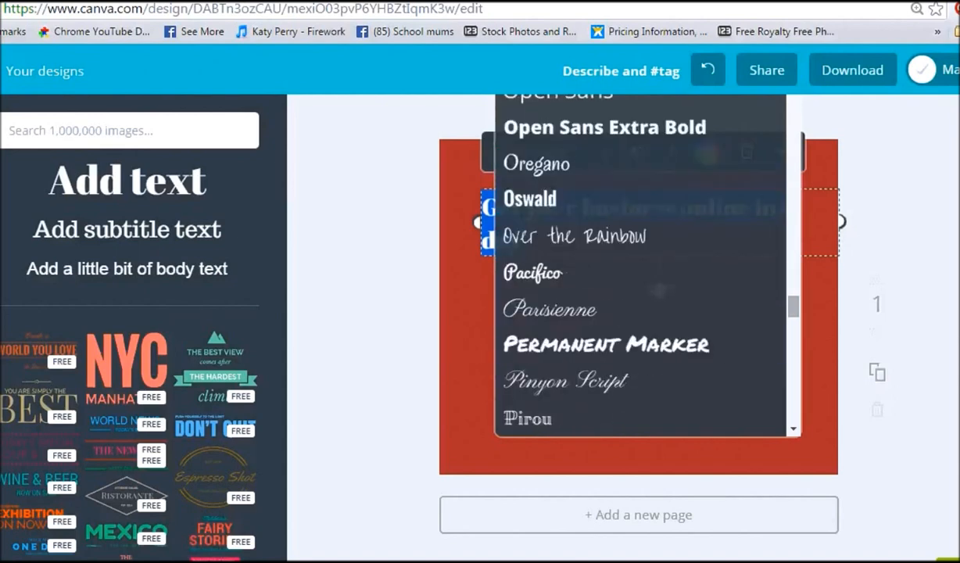
{"action": "scroll", "coordinate": [641, 342], "scroll_direction": "down", "scroll_amount": 2}
{"action": "scroll", "coordinate": [661, 289], "scroll_direction": "up", "scroll_amount": 2}
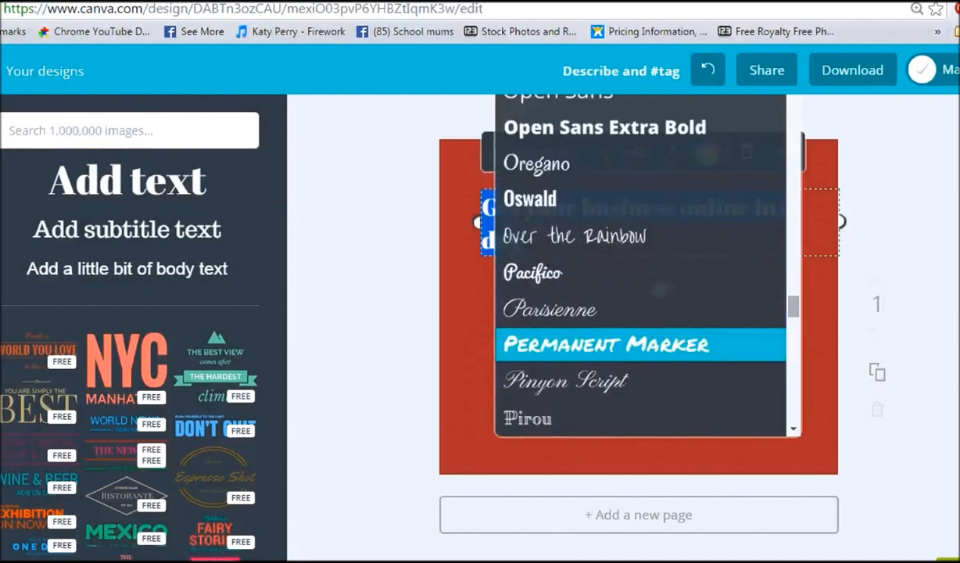
{"action": "scroll", "coordinate": [660, 289], "scroll_direction": "down", "scroll_amount": 5}
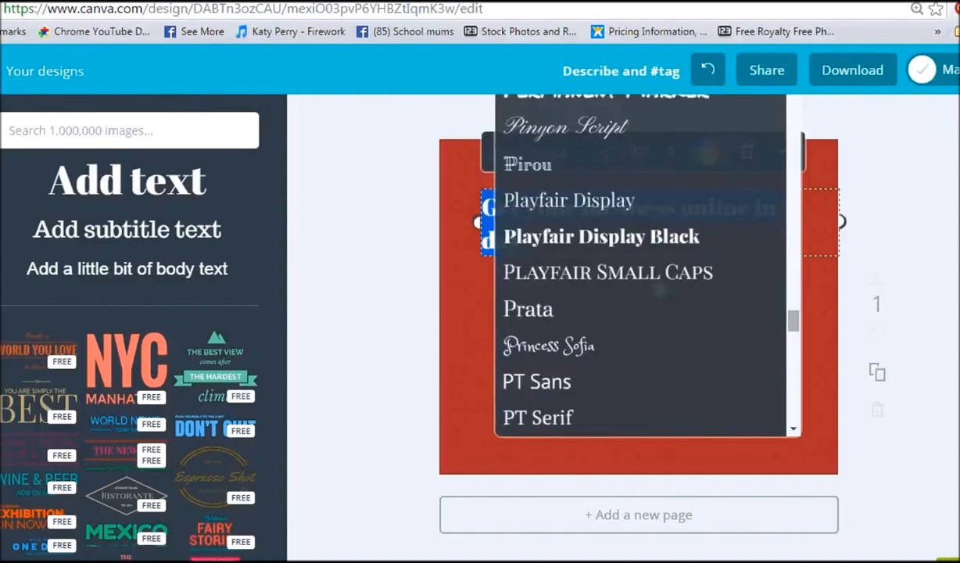
{"action": "scroll", "coordinate": [641, 265], "scroll_direction": "down", "scroll_amount": 8}
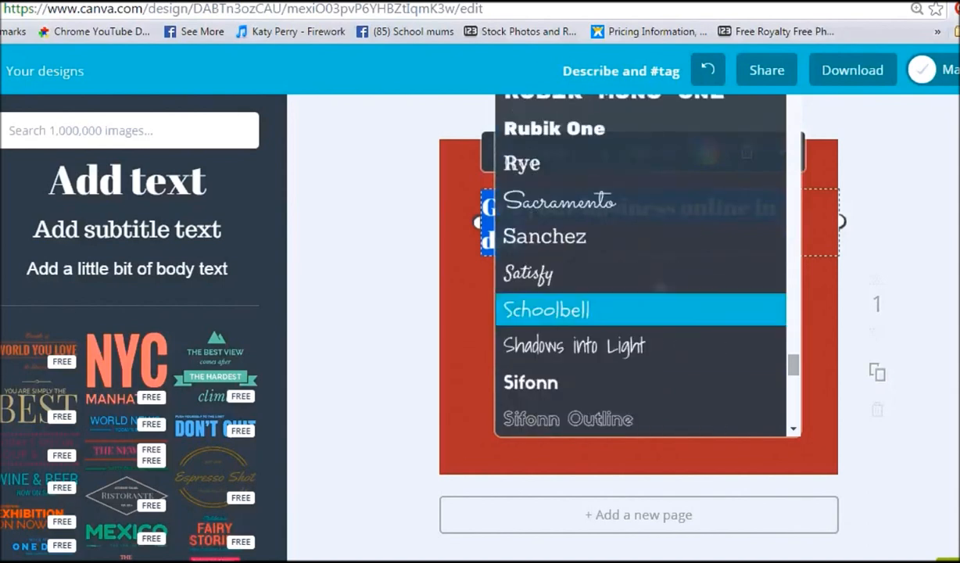
{"action": "scroll", "coordinate": [641, 310], "scroll_direction": "down", "scroll_amount": 3}
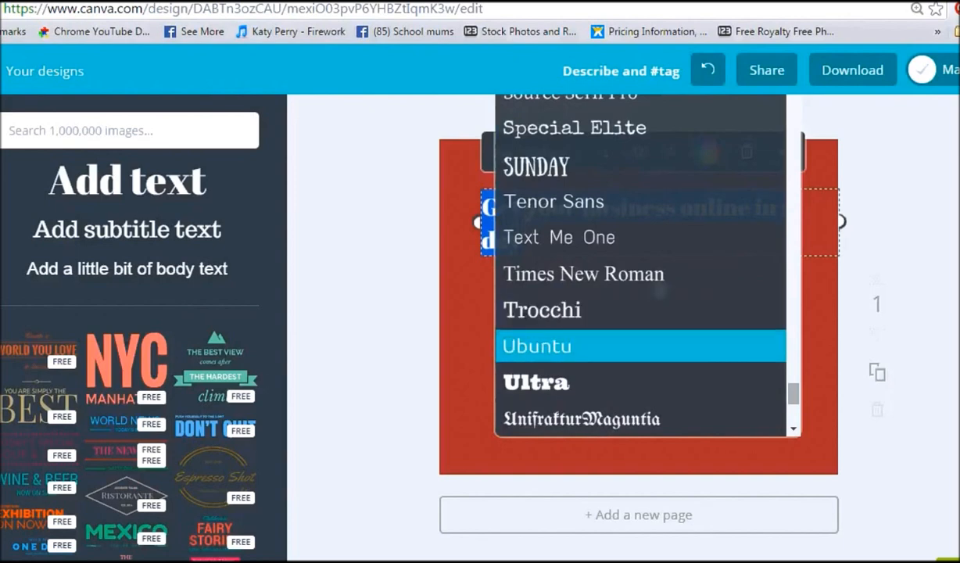
{"action": "scroll", "coordinate": [641, 344], "scroll_direction": "down", "scroll_amount": 2}
{"action": "scroll", "coordinate": [641, 344], "scroll_direction": "up", "scroll_amount": 15}
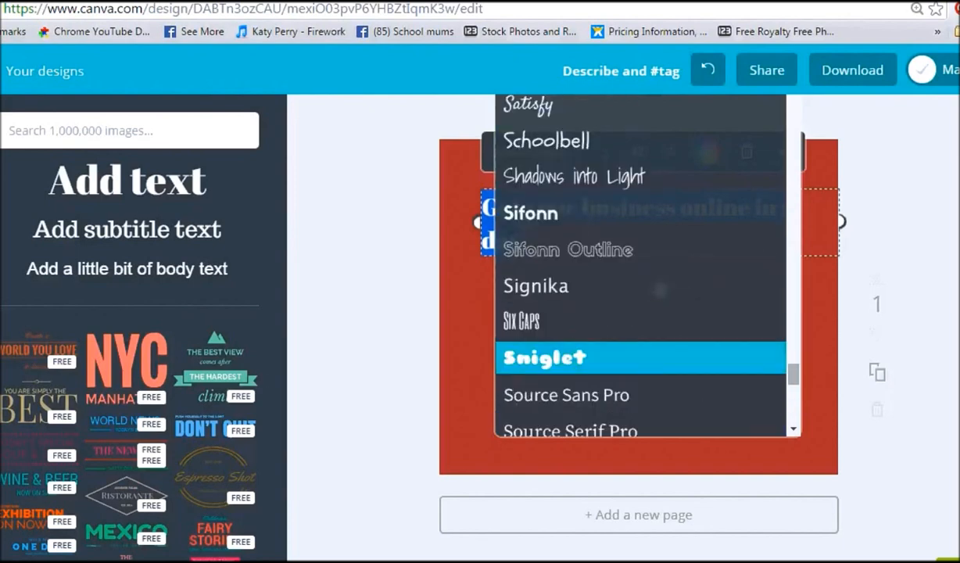
{"action": "scroll", "coordinate": [641, 330], "scroll_direction": "up", "scroll_amount": 10}
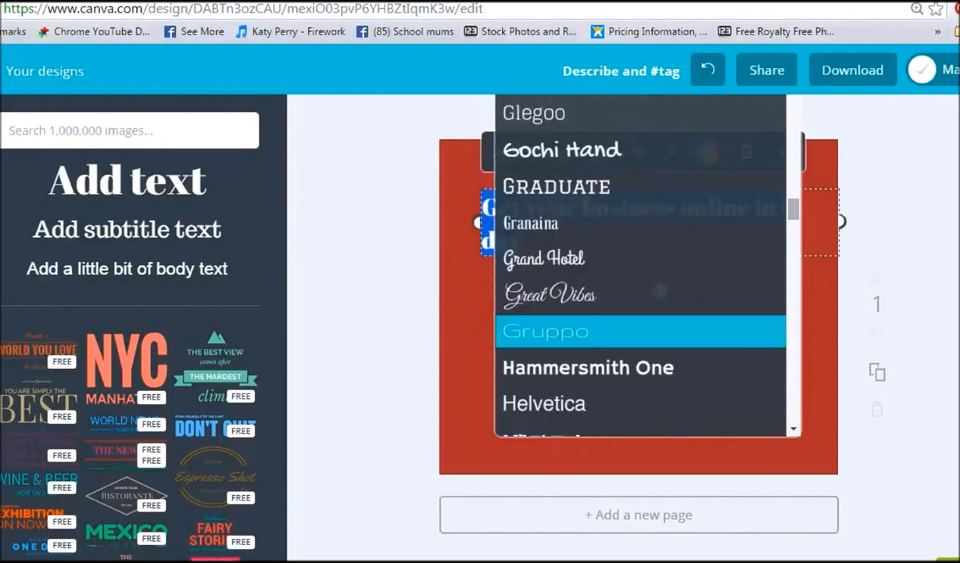
{"action": "scroll", "coordinate": [641, 367], "scroll_direction": "up", "scroll_amount": 3}
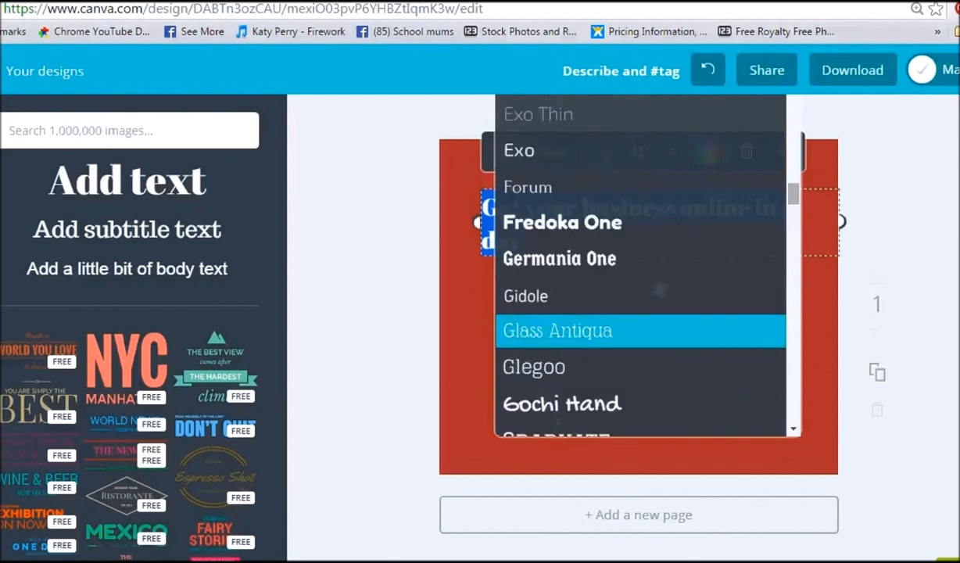
{"action": "left_click", "coordinate": [610, 332]}
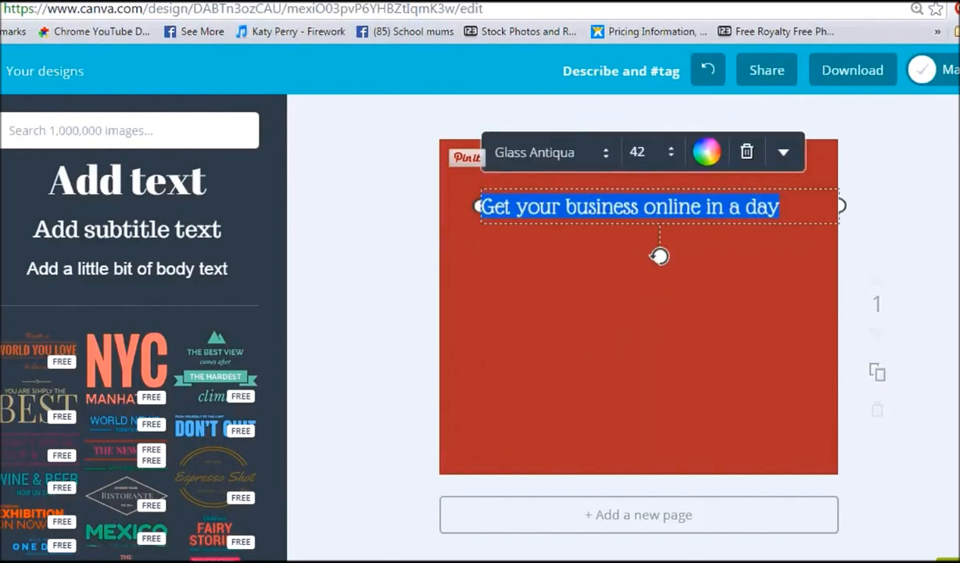
Step: Move the heading slightly to the left within the design
{"action": "left_click_drag", "start_coordinate": [478, 207], "coordinate": [460, 207]}
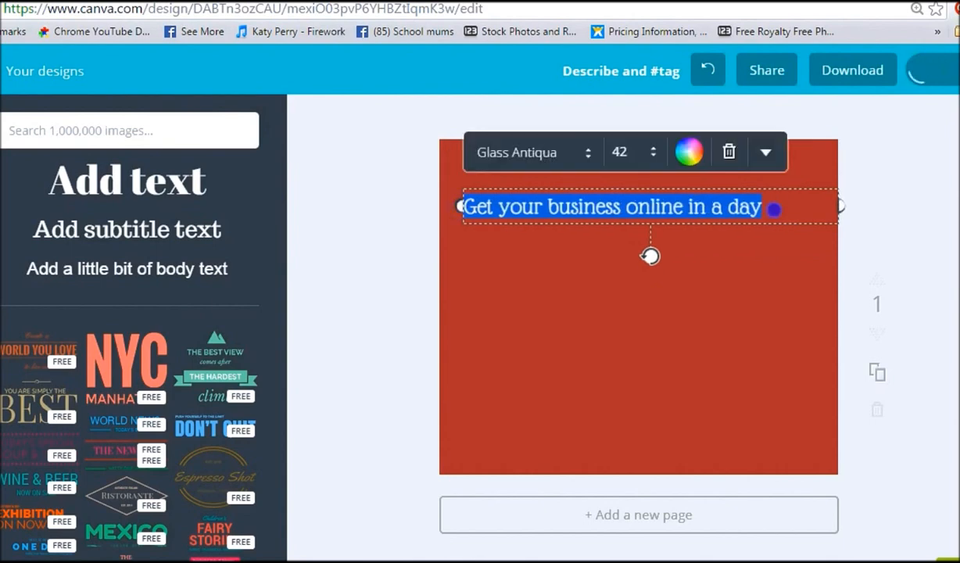
{"action": "left_click", "coordinate": [673, 383]}
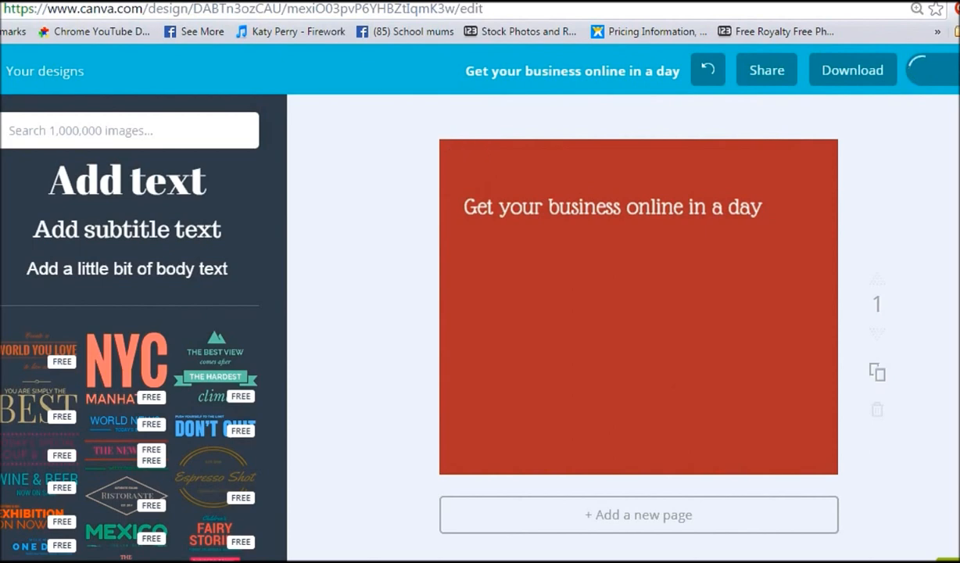
{"action": "left_click", "coordinate": [692, 212]}
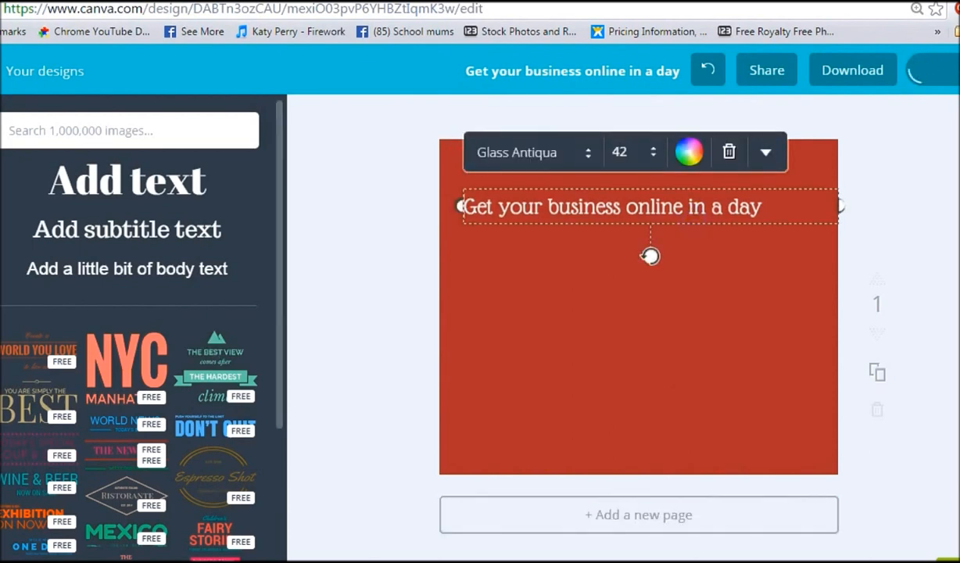
Step: Add a subtitle text box and move it just below the heading
{"action": "left_click", "coordinate": [142, 227]}
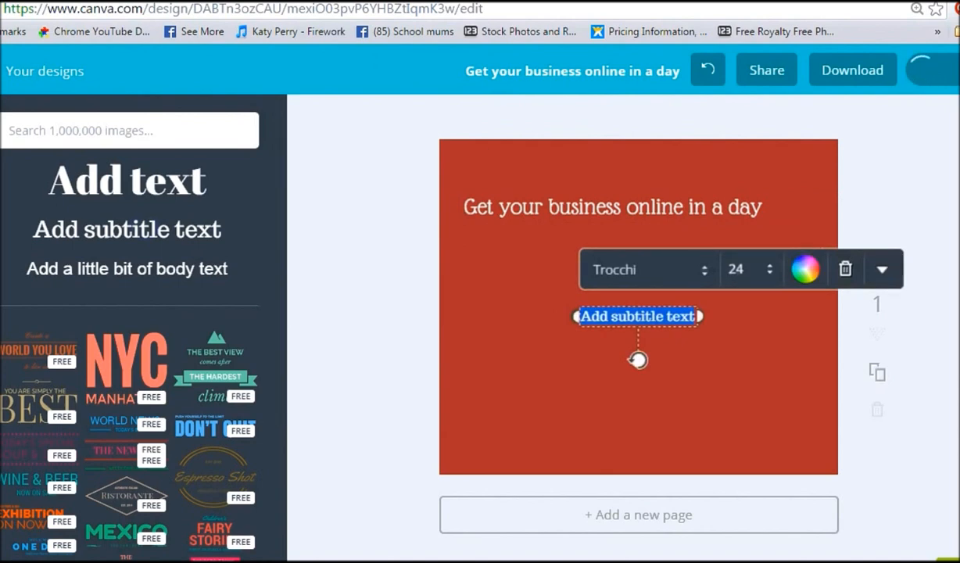
{"action": "left_click_drag", "start_coordinate": [639, 301], "coordinate": [592, 252]}
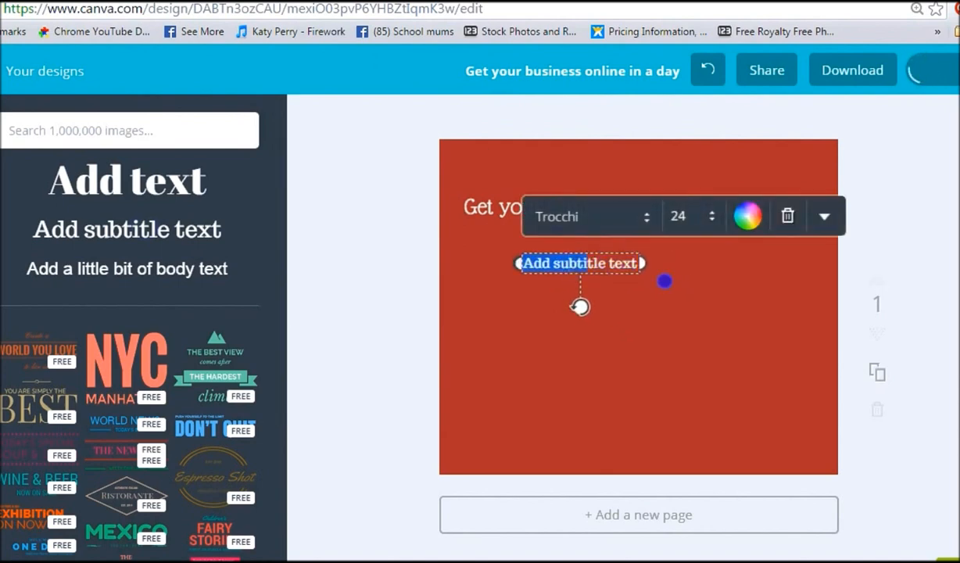
Step: Replace the subtitle text with Online course for mums in business
{"action": "left_click", "coordinate": [573, 259]}
{"action": "left_click_drag", "start_coordinate": [524, 263], "coordinate": [698, 270]}
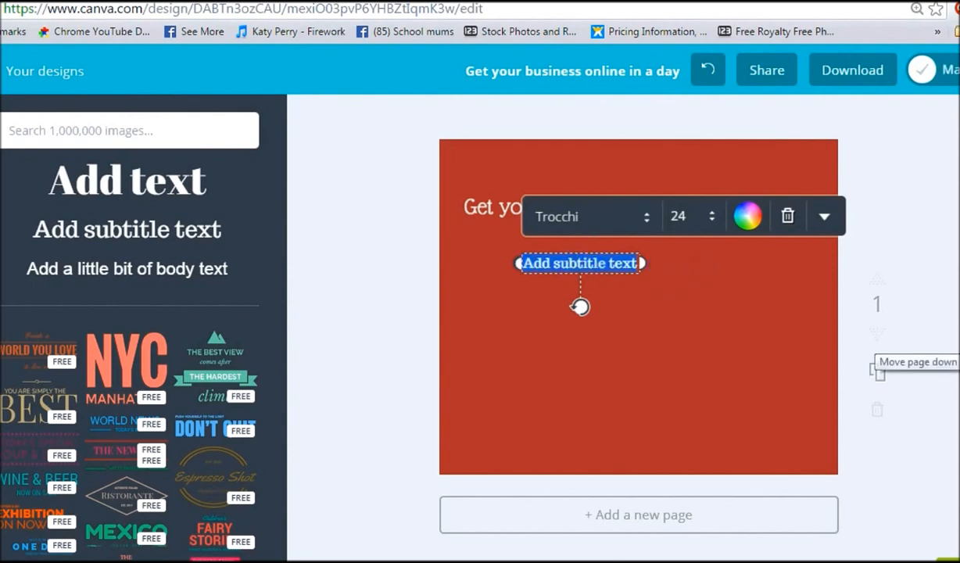
{"action": "key", "text": "BackSpace"}
{"action": "type", "text": "Online cou"}
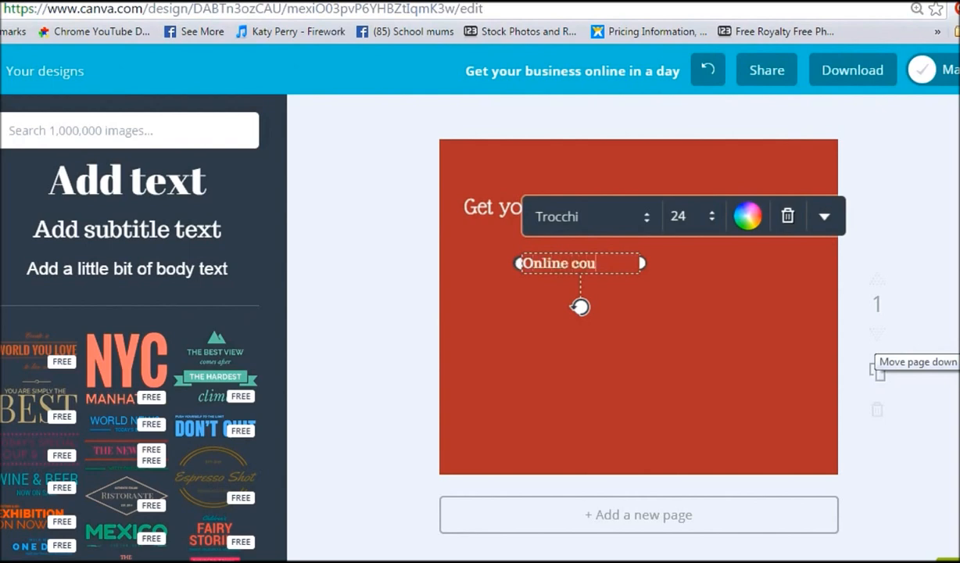
{"action": "type", "text": "rse for m"}
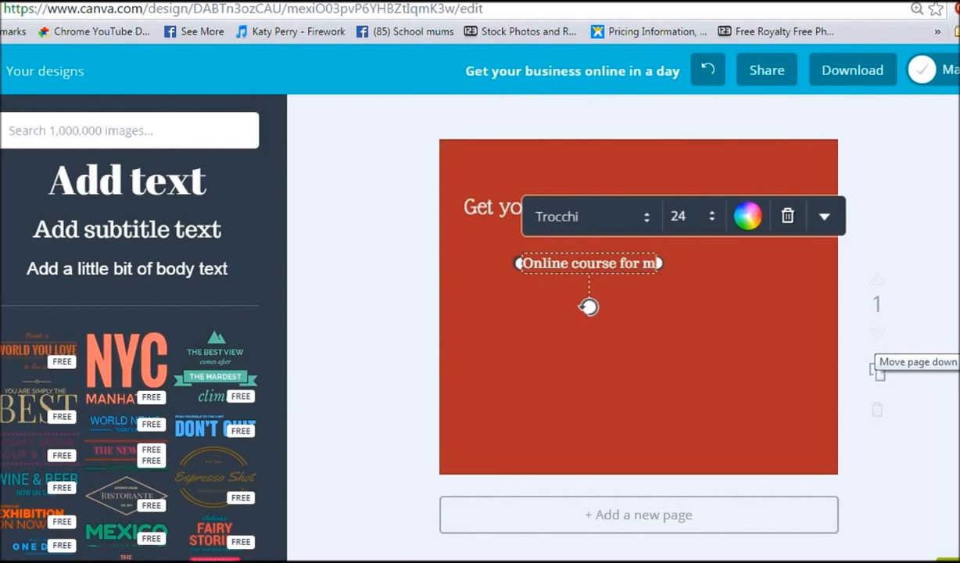
{"action": "type", "text": "ums in "}
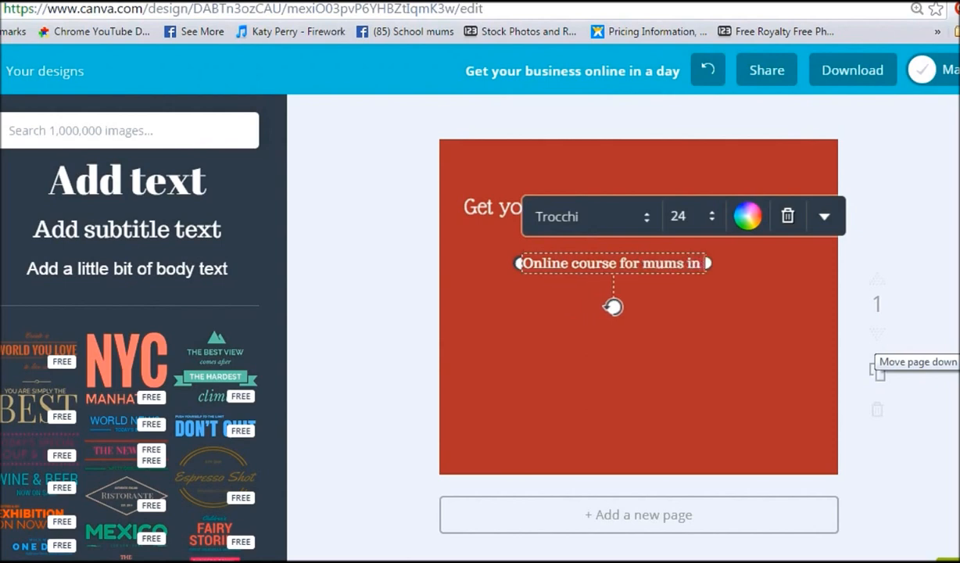
{"action": "type", "text": "busines"}
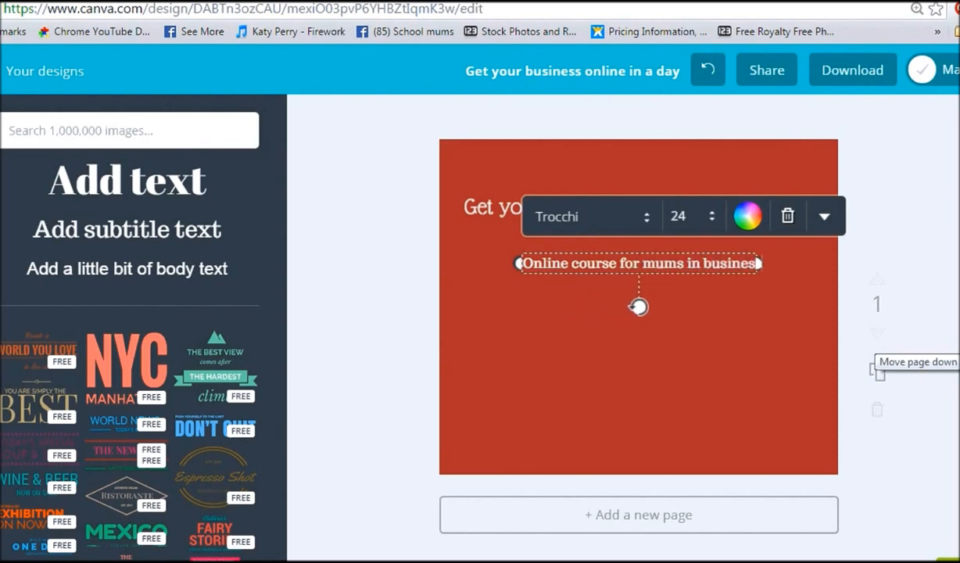
{"action": "type", "text": "s"}
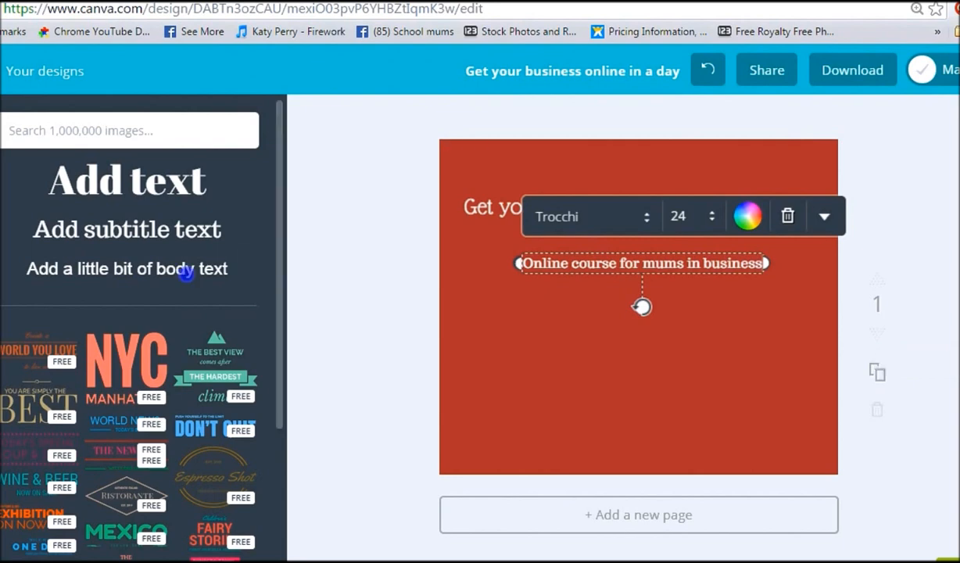
Step: Add a body text box to the design below the subtitle
{"action": "left_click", "coordinate": [183, 269]}
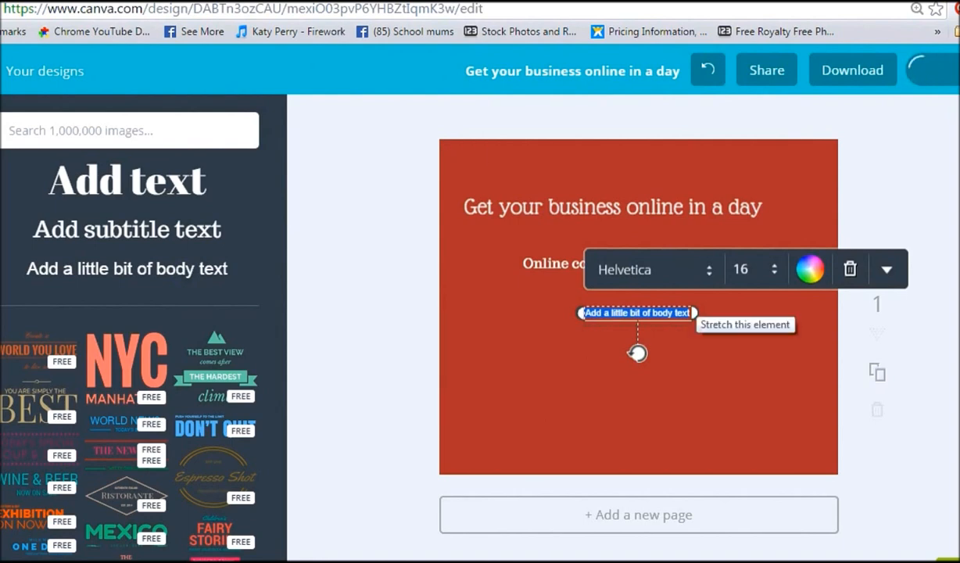
{"action": "left_click", "coordinate": [886, 269]}
{"action": "scroll", "coordinate": [637, 313], "scroll_direction": "down", "scroll_amount": 1}
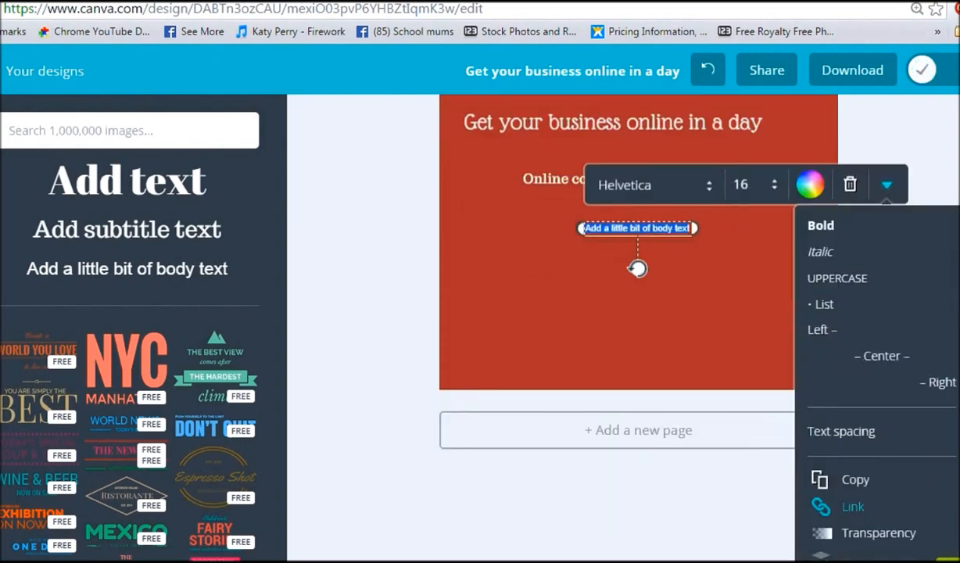
{"action": "left_click", "coordinate": [614, 227]}
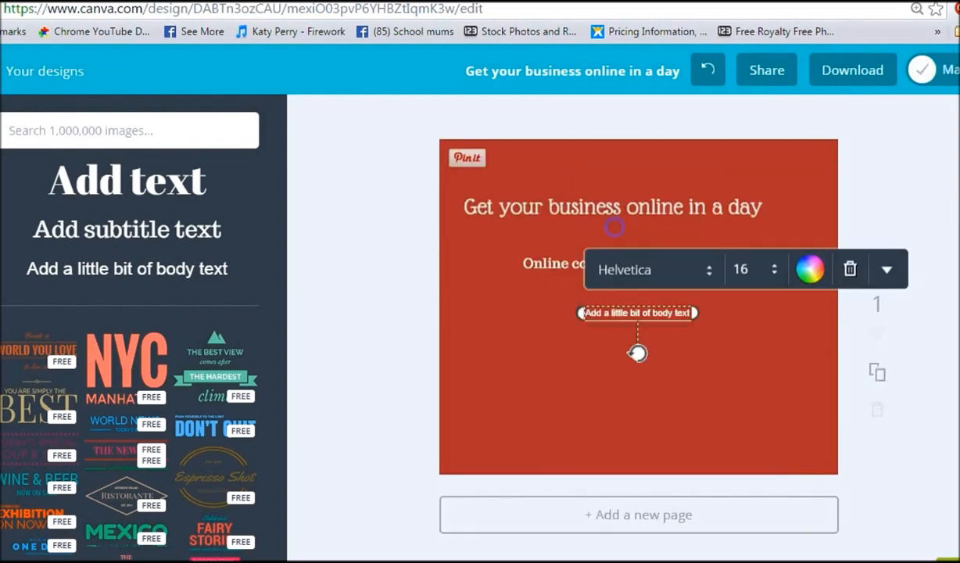
Step: Replace the body placeholder with the lines *online course and *study at your own pace from the comfort of your home
{"action": "left_click_drag", "start_coordinate": [585, 313], "coordinate": [790, 319]}
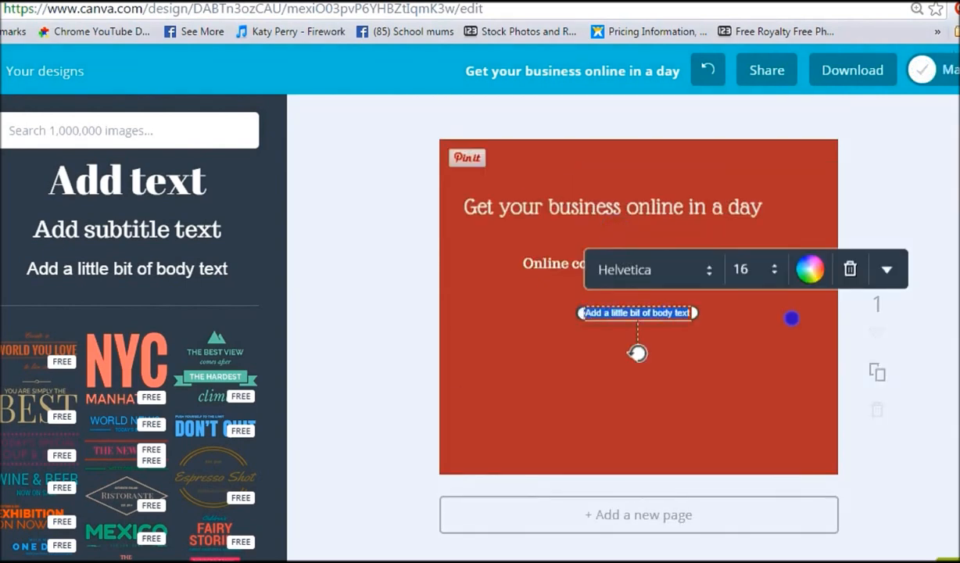
{"action": "key", "text": "BackSpace"}
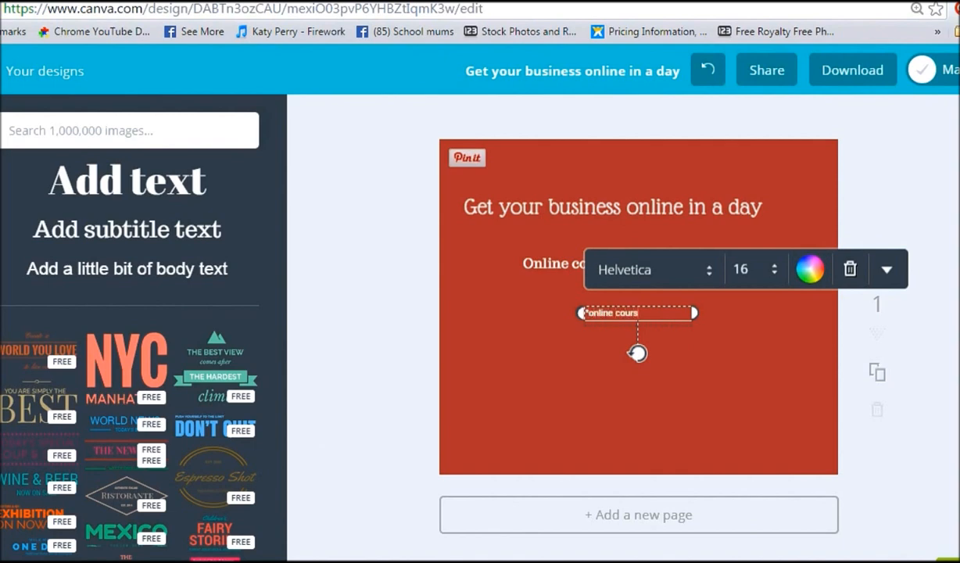
{"action": "type", "text": "e"}
{"action": "key", "text": "Return"}
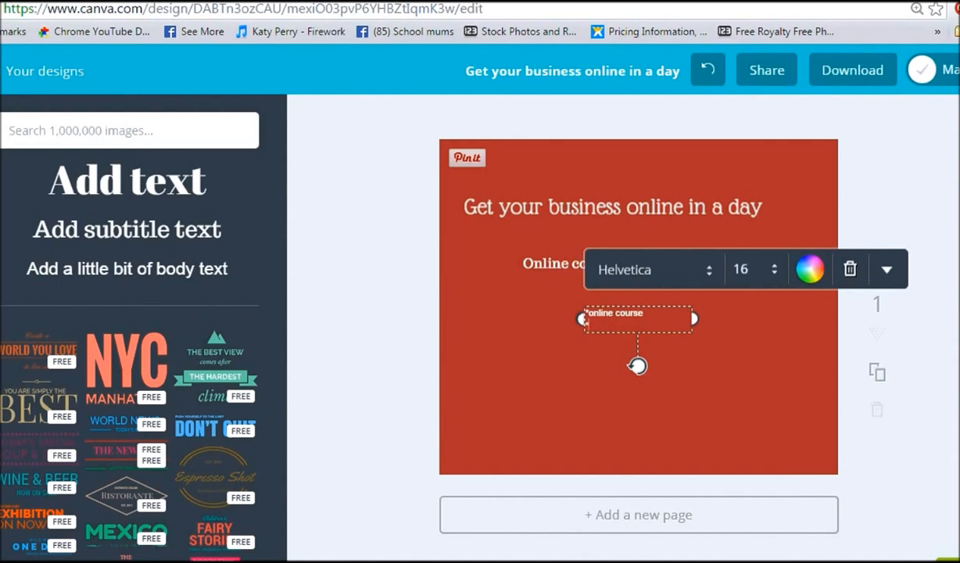
{"action": "type", "text": "study at your own pace from the com"}
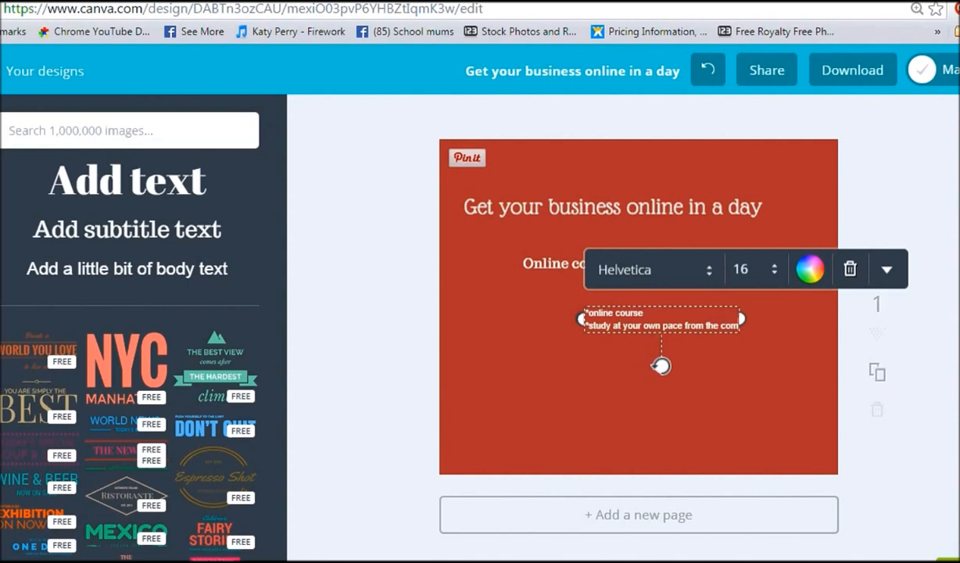
{"action": "type", "text": "fort of"}
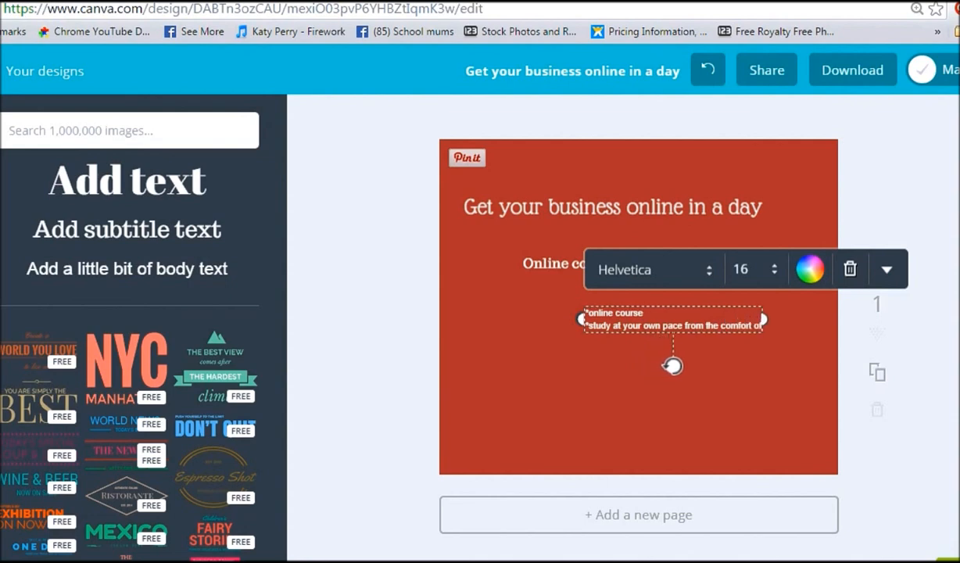
{"action": "type", "text": " your home"}
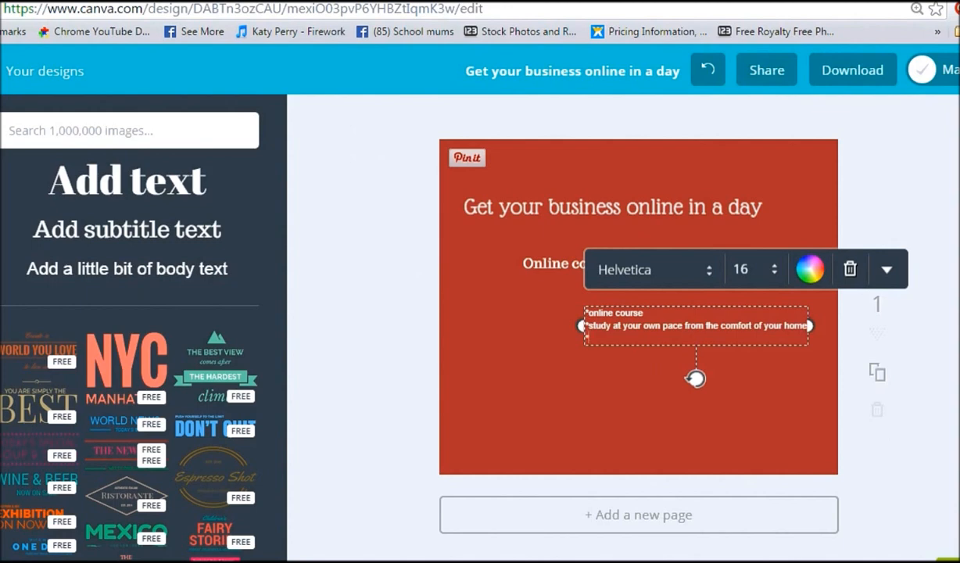
Step: Add body lines *Get your business online in a day and *Promote your business using free tools
{"action": "type", "text": "*Get your business online in a day"}
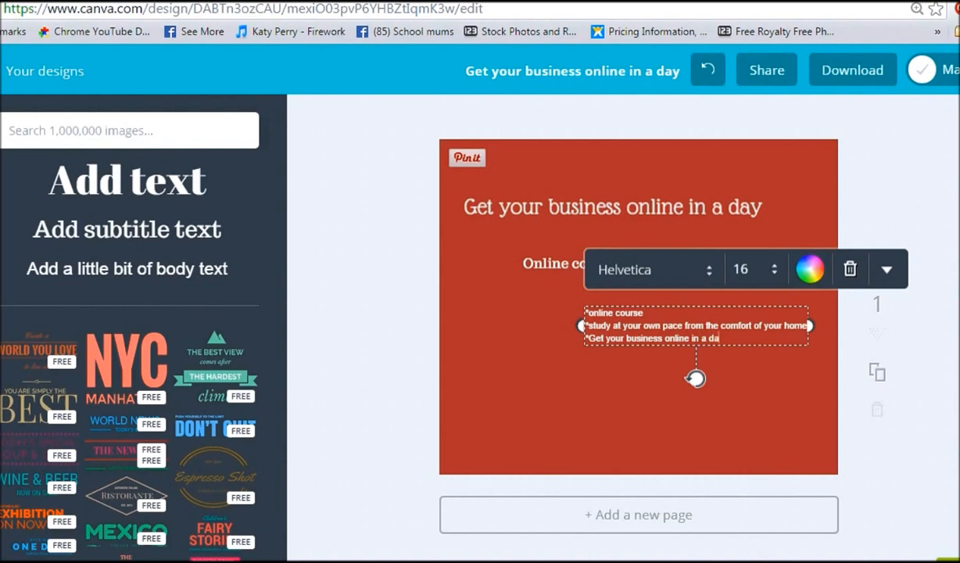
{"action": "key", "text": "Return"}
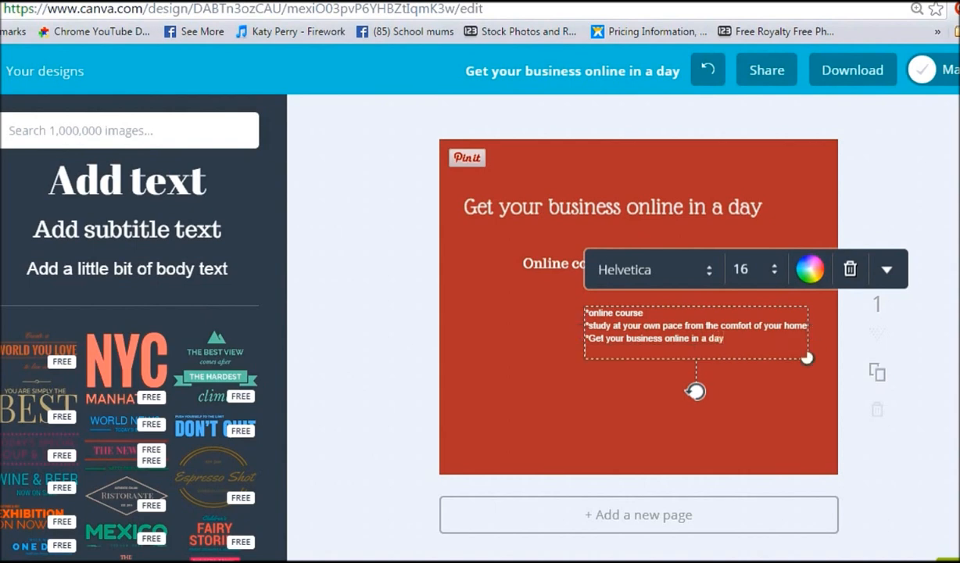
{"action": "type", "text": "*Get your business online in a day Prom"}
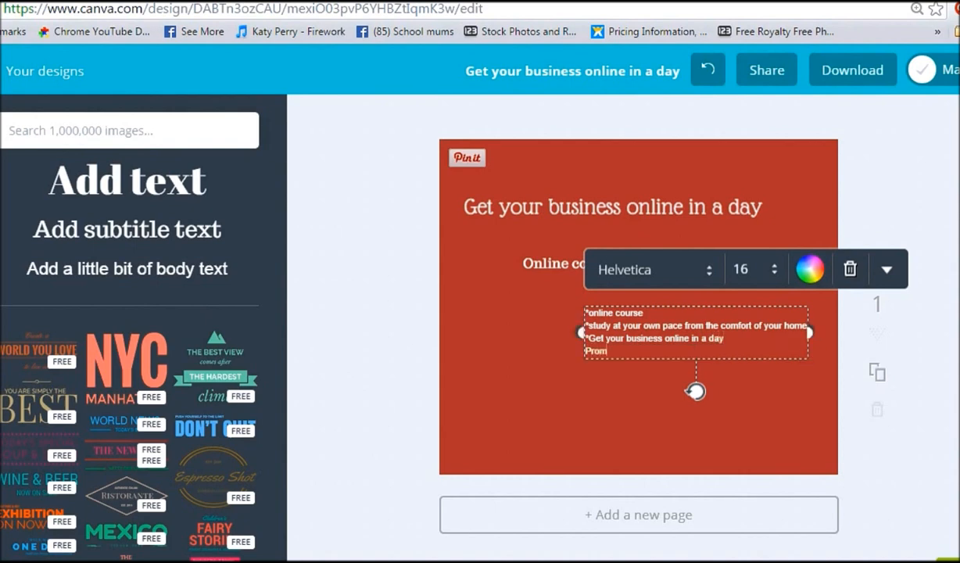
{"action": "type", "text": "ote your business using free tools"}
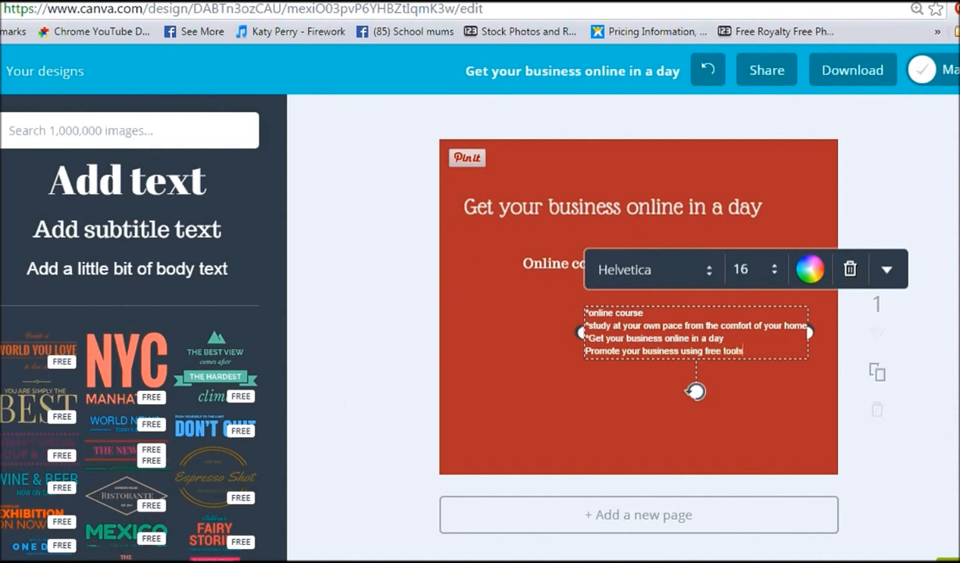
{"action": "key", "text": "Return"}
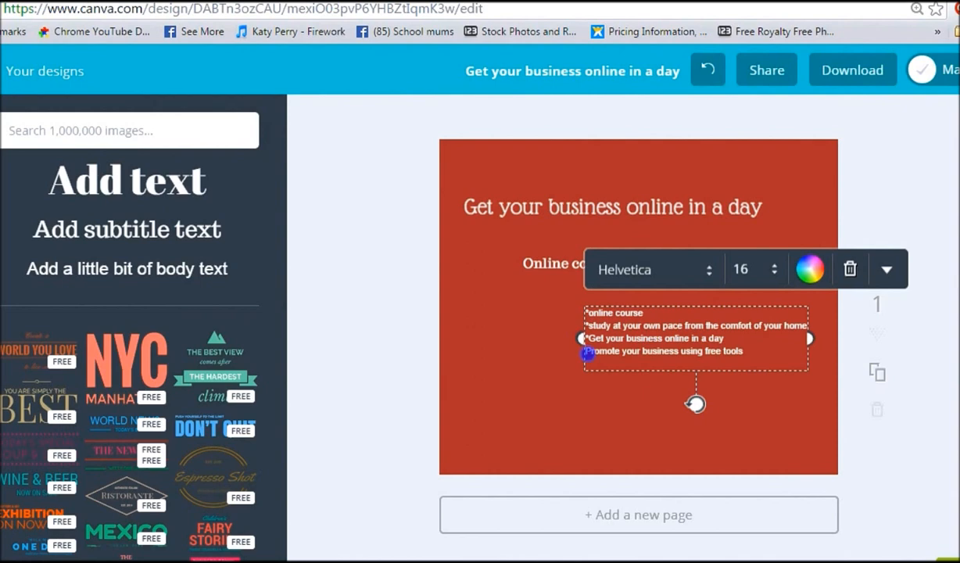
{"action": "type", "text": "*"}
{"action": "left_click", "coordinate": [679, 434]}
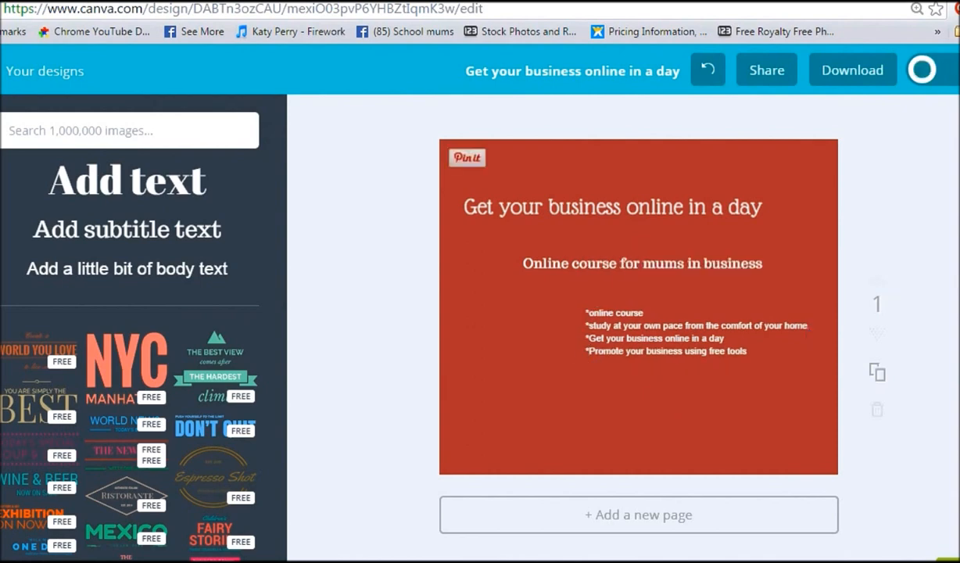
Step: Move the body text lower and shift the subtitle left and up beneath the heading
{"action": "left_click_drag", "start_coordinate": [671, 348], "coordinate": [600, 363]}
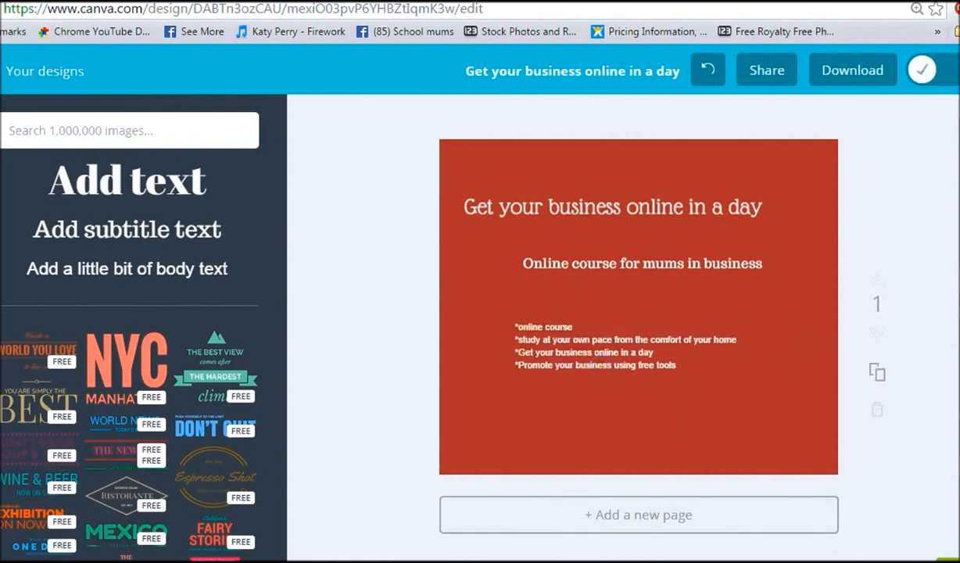
{"action": "left_click_drag", "start_coordinate": [594, 264], "coordinate": [536, 250]}
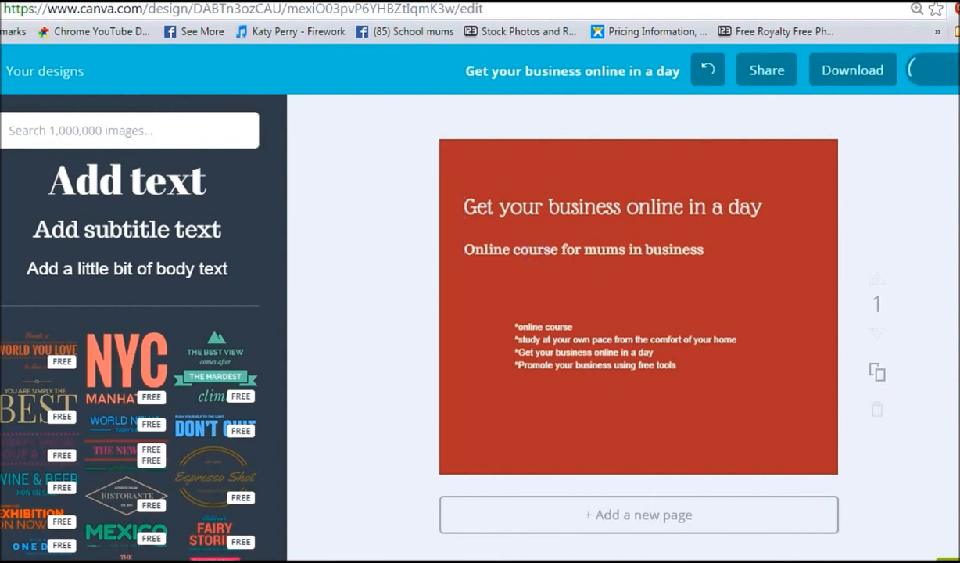
Step: Set the body text font size to 24
{"action": "left_click", "coordinate": [561, 351]}
{"action": "left_click", "coordinate": [682, 365]}
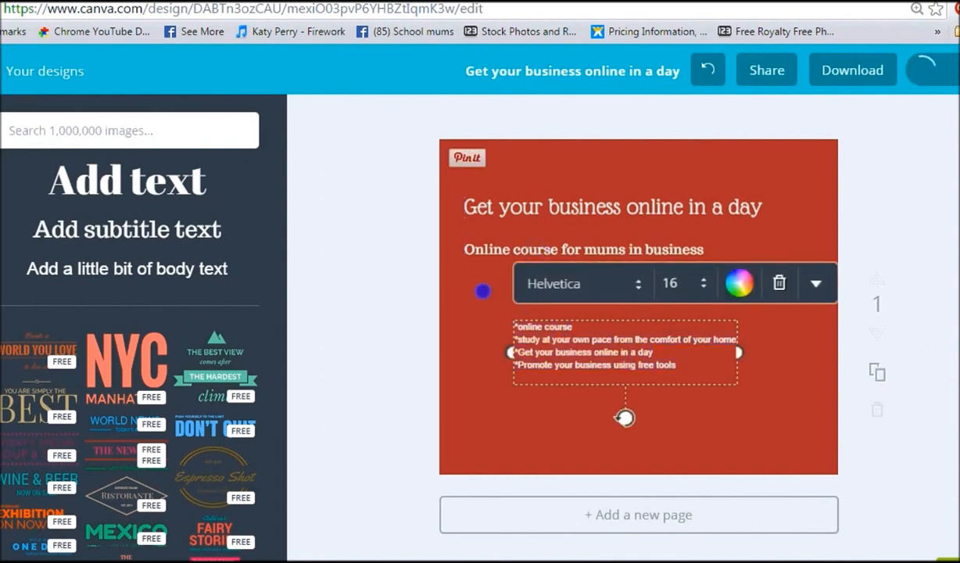
{"action": "left_click", "coordinate": [545, 282]}
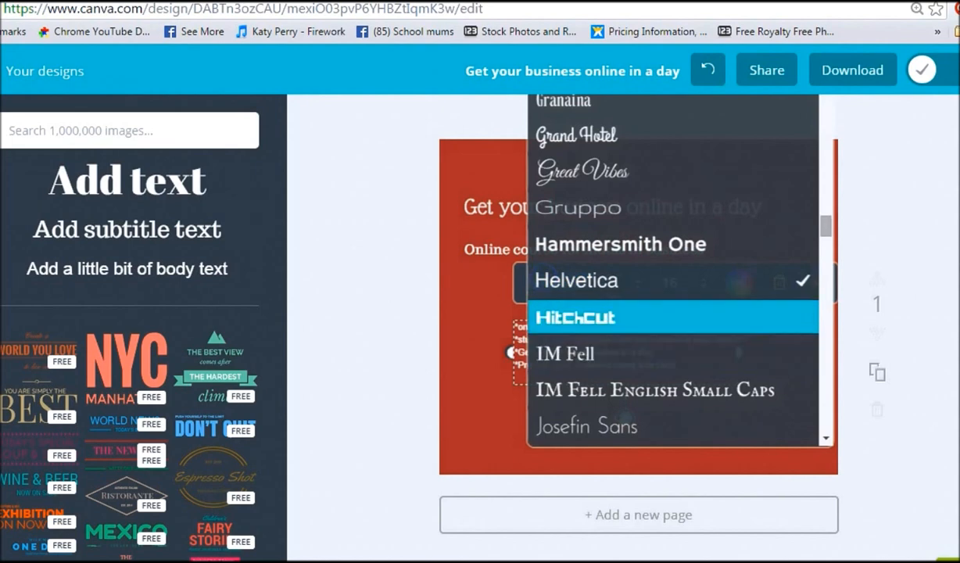
{"action": "left_click", "coordinate": [563, 280]}
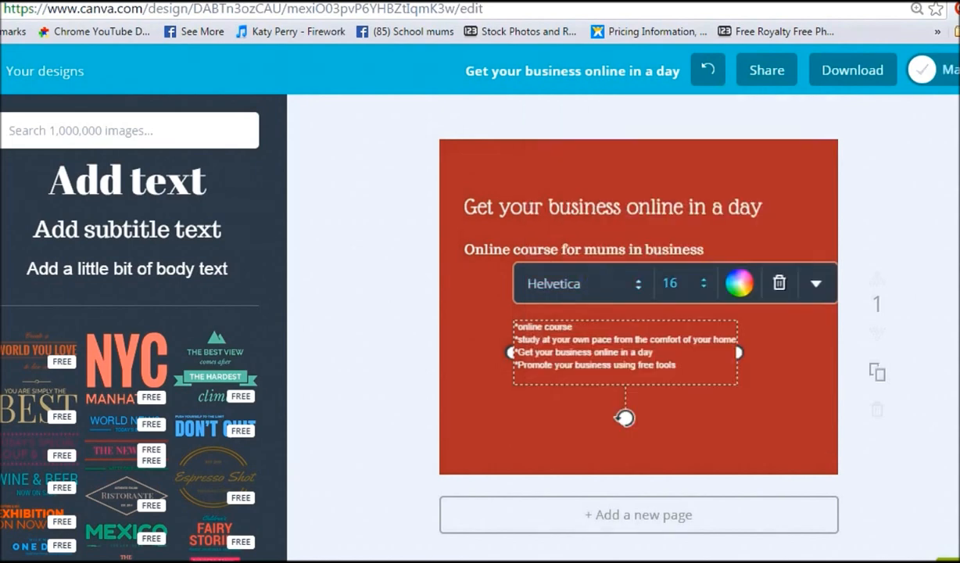
{"action": "left_click", "coordinate": [672, 282]}
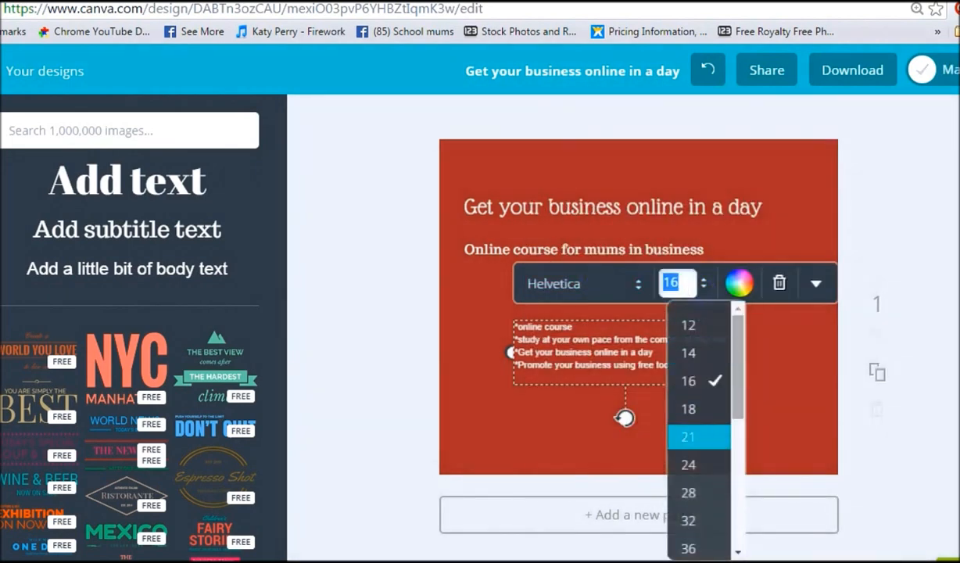
{"action": "left_click", "coordinate": [689, 464]}
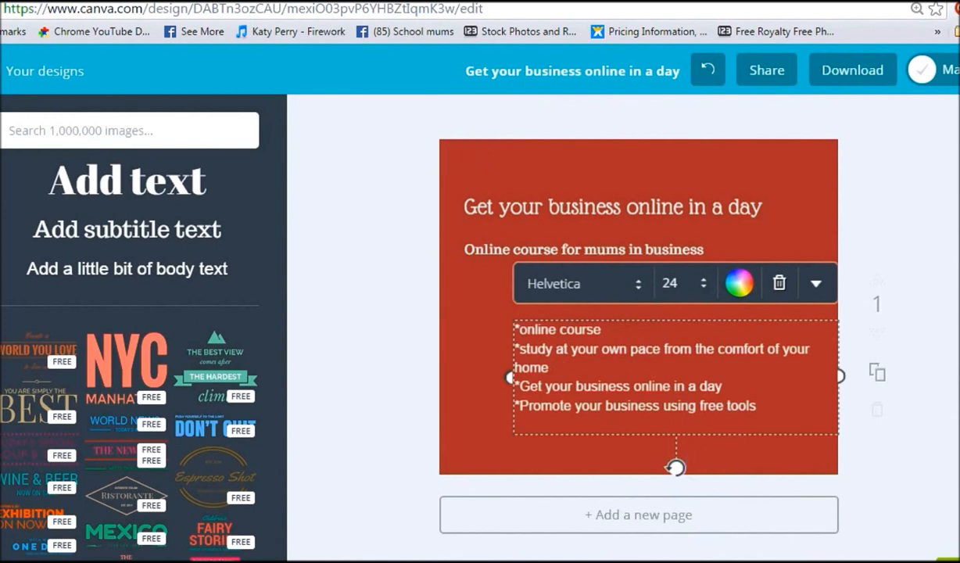
Step: Move the body text up and to the left, then center-align it
{"action": "left_click_drag", "start_coordinate": [610, 319], "coordinate": [575, 289]}
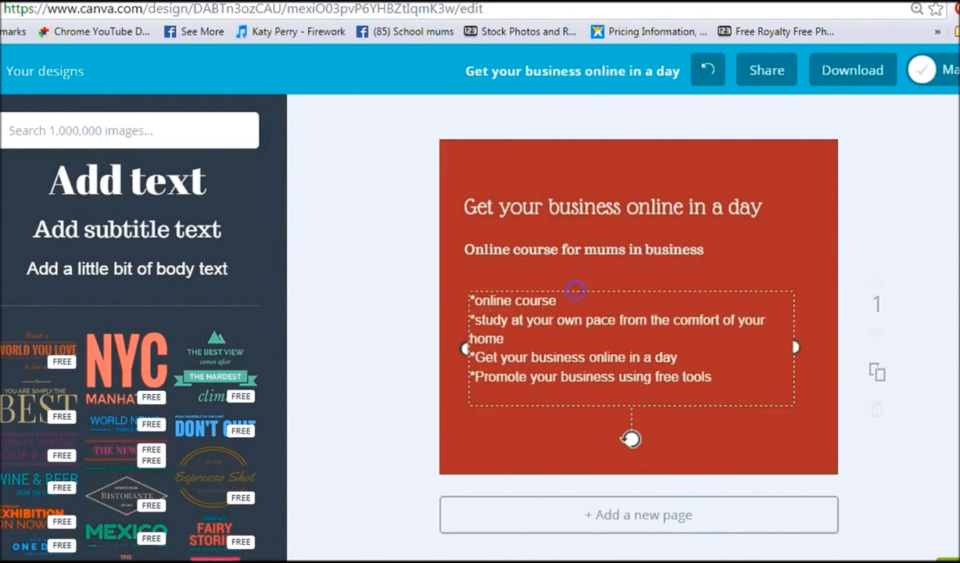
{"action": "left_click", "coordinate": [775, 255]}
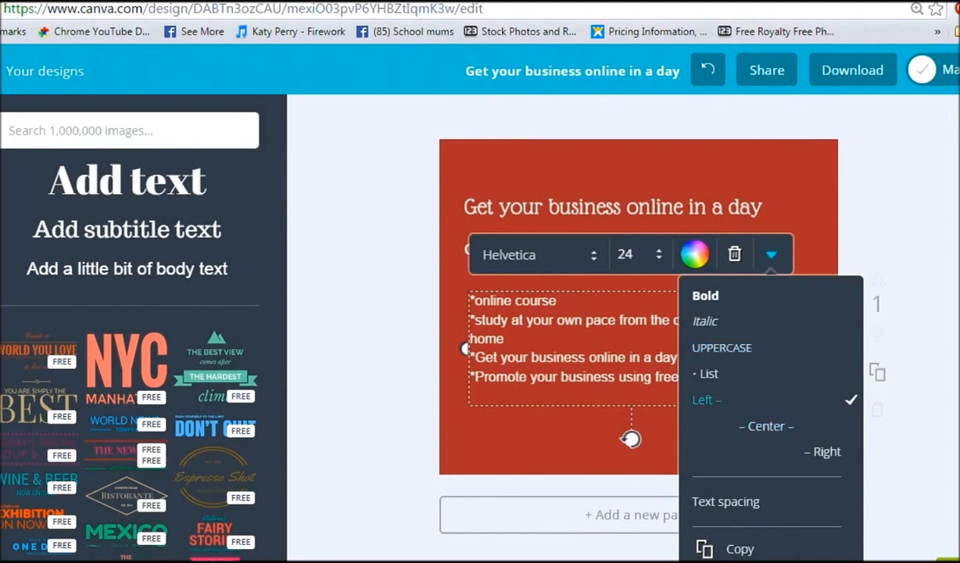
{"action": "left_click", "coordinate": [766, 426]}
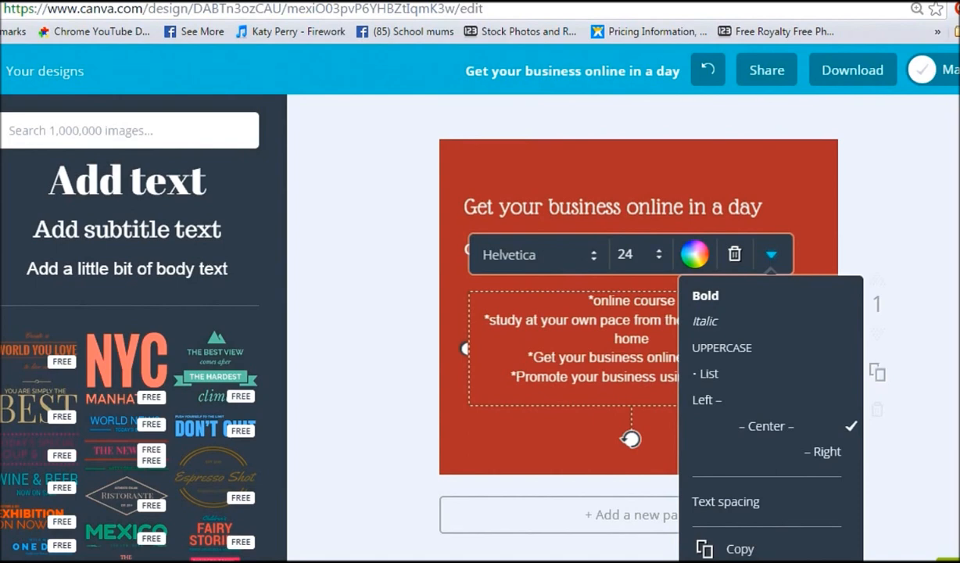
{"action": "left_click", "coordinate": [740, 561]}
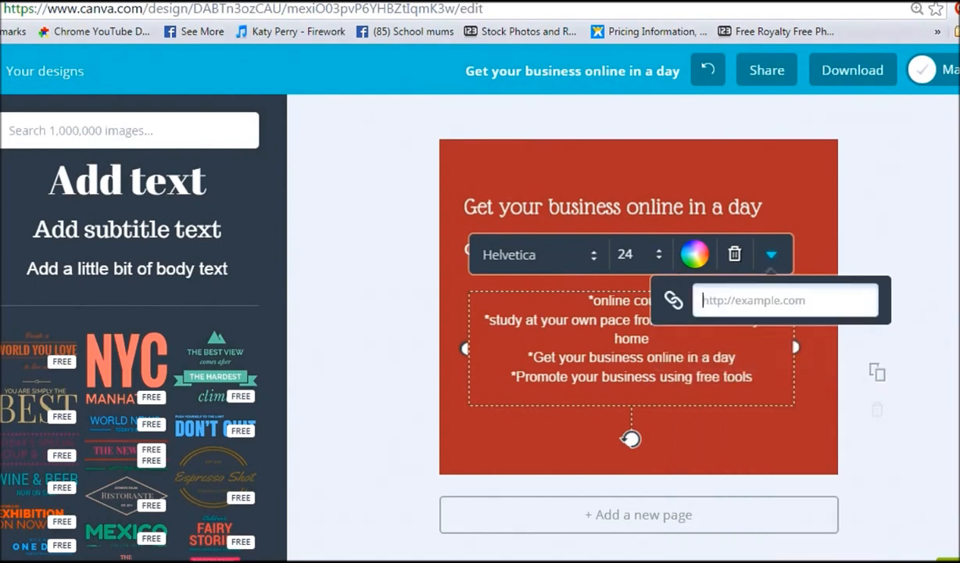
{"action": "type", "text": "www.cmbaustralia.com.au"}
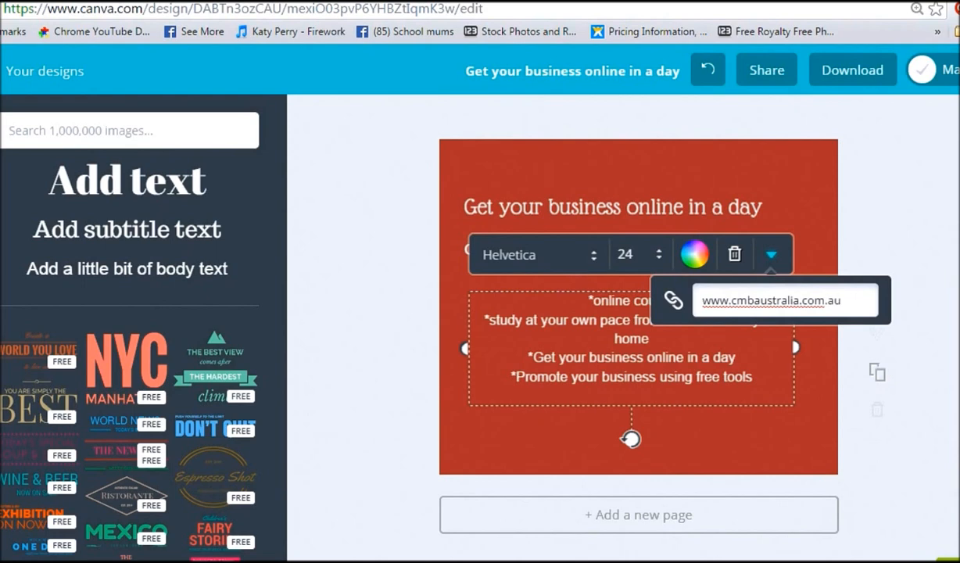
{"action": "key", "text": "Return"}
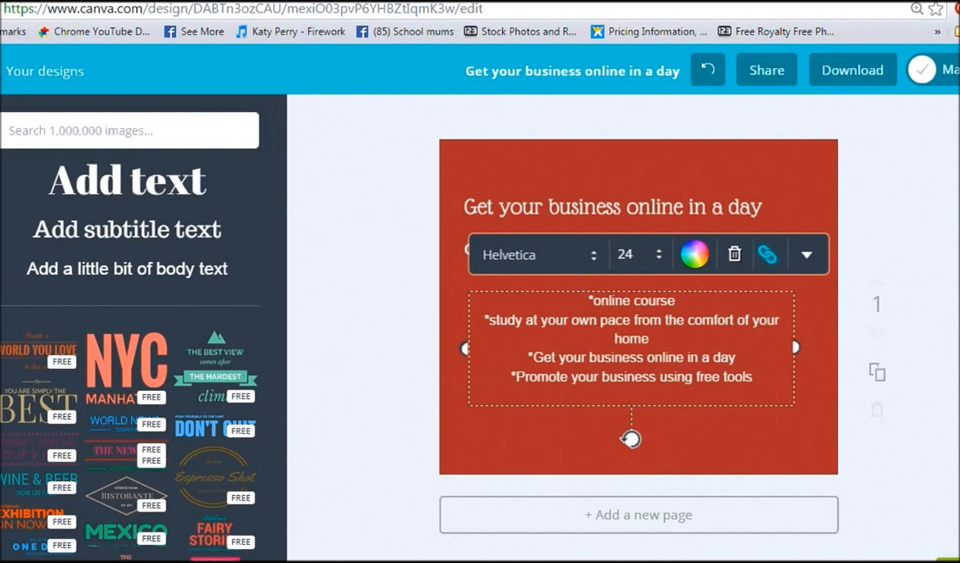
Step: Insert the uploaded photo of the woman with colour swatches and place it in the design's lower-left corner
{"action": "left_click", "coordinate": [1, 372]}
{"action": "scroll", "coordinate": [129, 344], "scroll_direction": "down", "scroll_amount": 1}
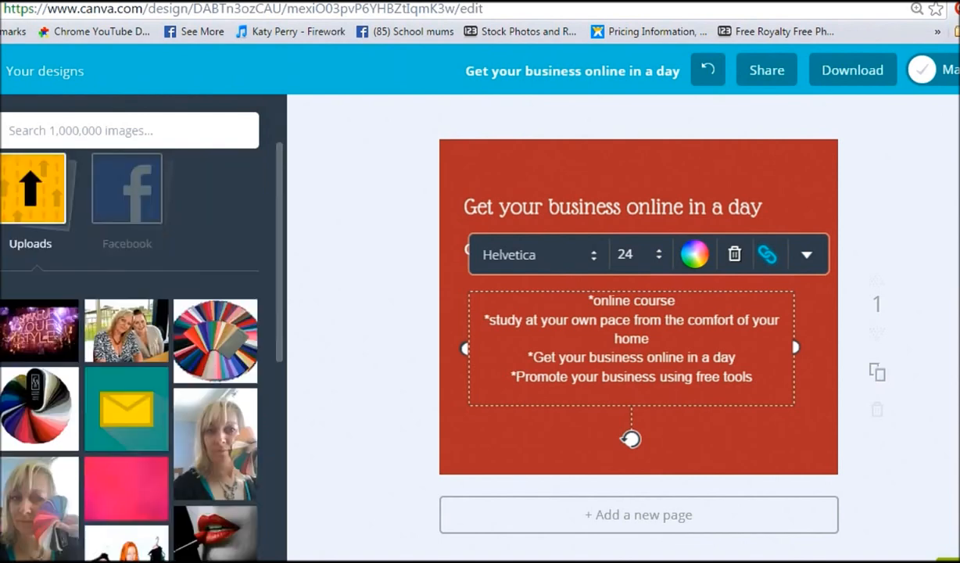
{"action": "scroll", "coordinate": [177, 390], "scroll_direction": "down", "scroll_amount": 1}
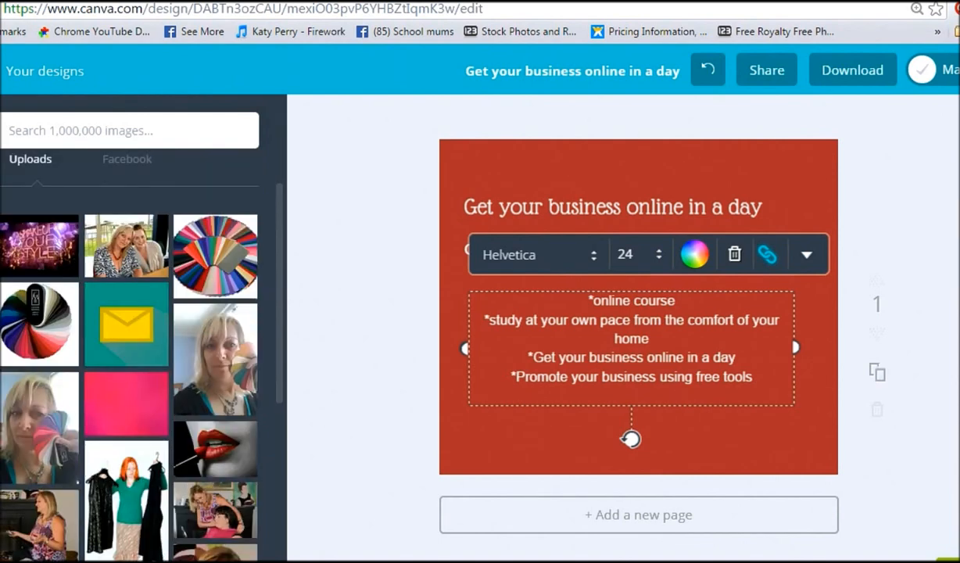
{"action": "left_click", "coordinate": [222, 384]}
{"action": "left_click_drag", "start_coordinate": [518, 146], "coordinate": [716, 300]}
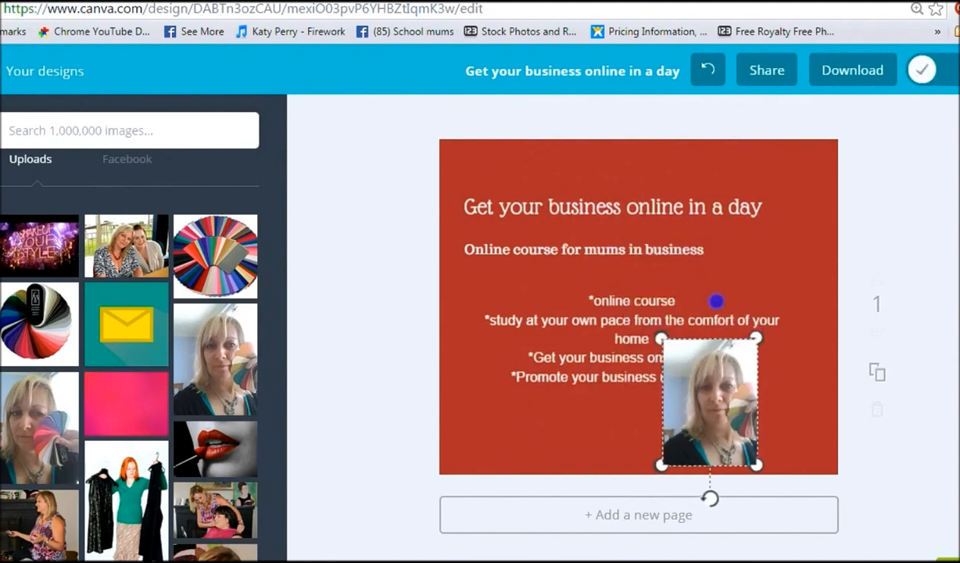
{"action": "left_click_drag", "start_coordinate": [700, 383], "coordinate": [500, 361]}
Step: Move the body text box right of the photo and narrow it to fit
{"action": "left_click_drag", "start_coordinate": [637, 337], "coordinate": [688, 365]}
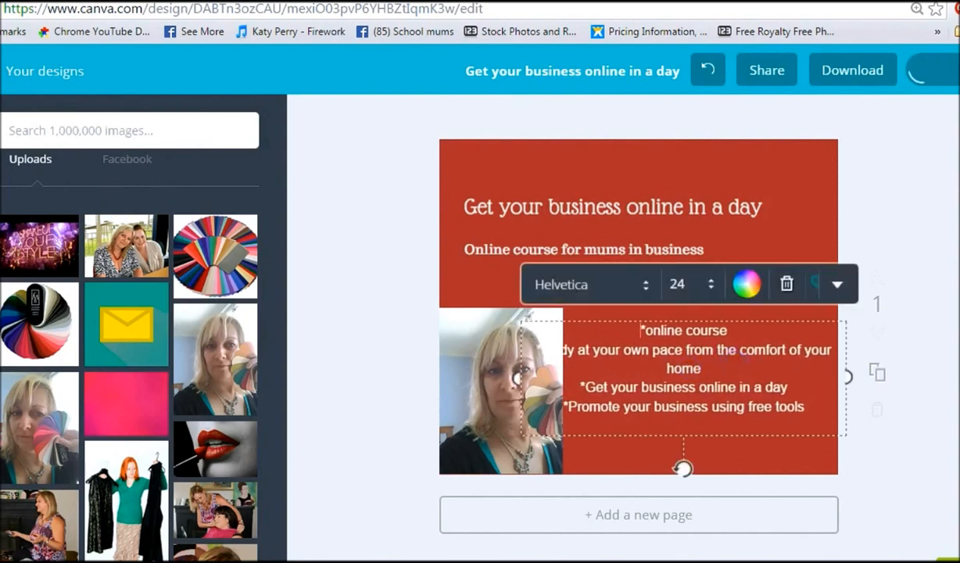
{"action": "left_click_drag", "start_coordinate": [516, 379], "coordinate": [559, 379]}
{"action": "mouse_move", "coordinate": [847, 378]}
{"action": "left_mouse_down"}
{"action": "mouse_move", "coordinate": [822, 379]}
{"action": "mouse_move", "coordinate": [837, 378]}
{"action": "left_mouse_up"}
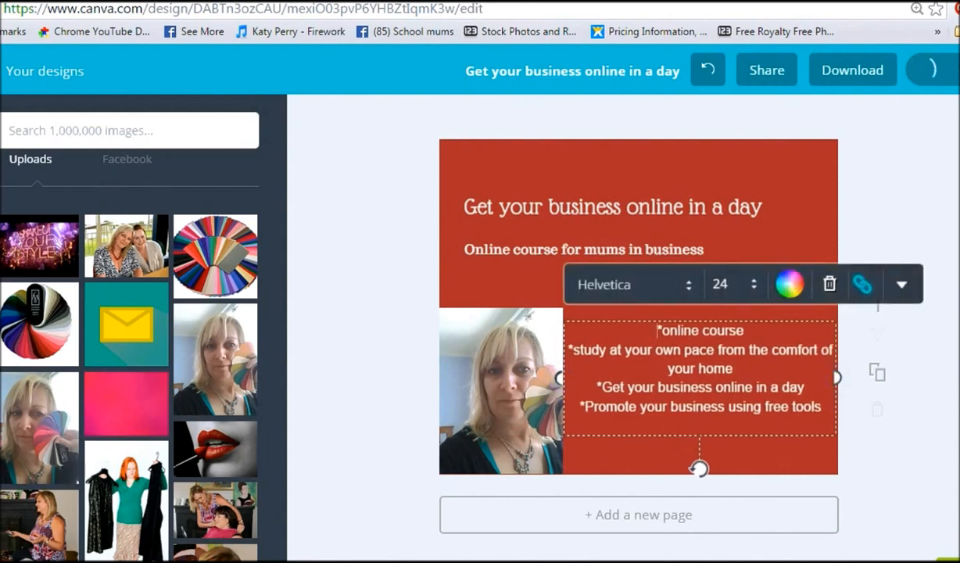
Step: Set the body text font size to 28 and nudge the box down slightly
{"action": "left_click", "coordinate": [720, 284]}
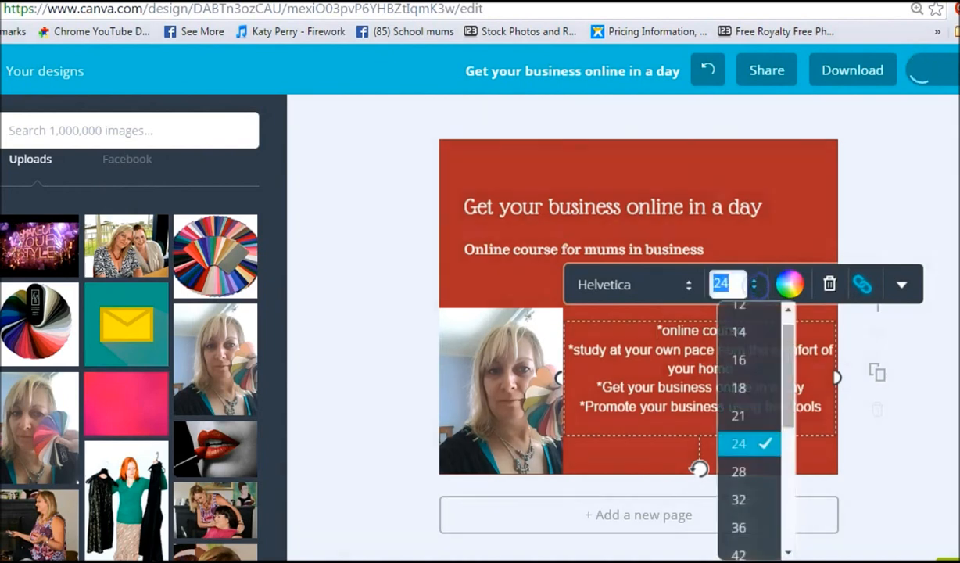
{"action": "left_click", "coordinate": [739, 471]}
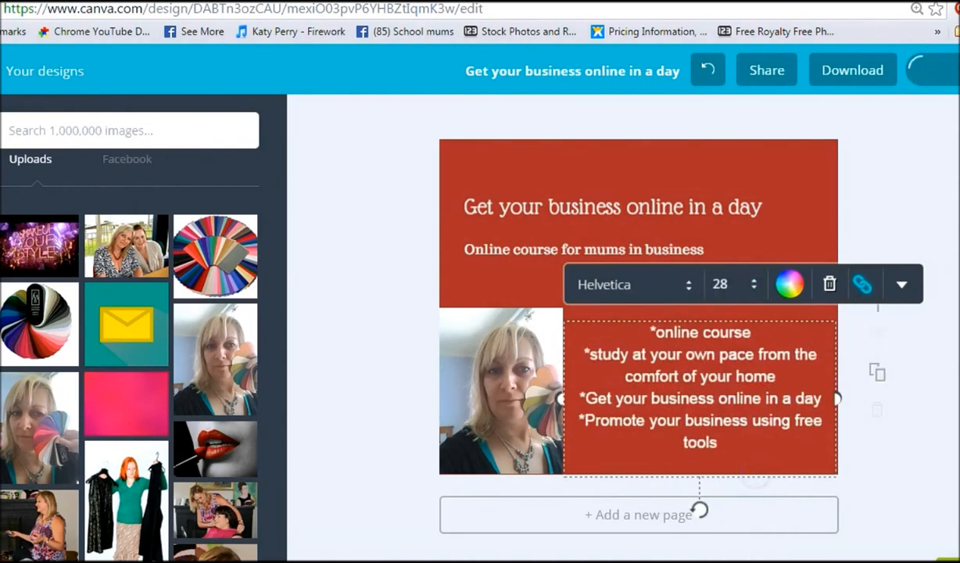
{"action": "left_click_drag", "start_coordinate": [717, 317], "coordinate": [718, 323]}
Step: Resize the photo slightly smaller in the lower-left corner
{"action": "left_click", "coordinate": [518, 326]}
{"action": "left_click_drag", "start_coordinate": [562, 306], "coordinate": [556, 329]}
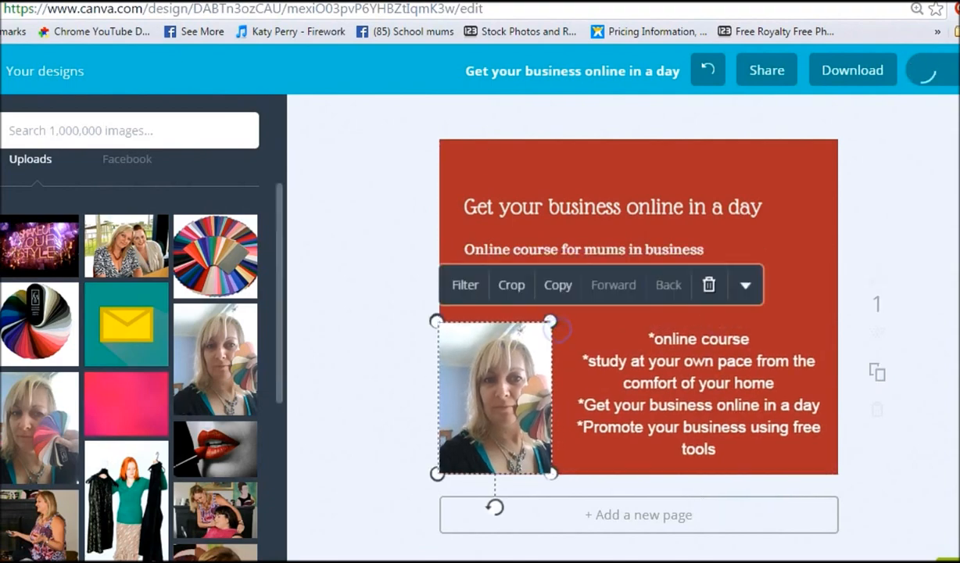
Step: Add the colourmebeautiful cosmetics logo from the uploads to the design
{"action": "scroll", "coordinate": [218, 440], "scroll_direction": "down", "scroll_amount": 2}
{"action": "scroll", "coordinate": [217, 439], "scroll_direction": "up", "scroll_amount": 2}
{"action": "scroll", "coordinate": [129, 329], "scroll_direction": "up", "scroll_amount": 2}
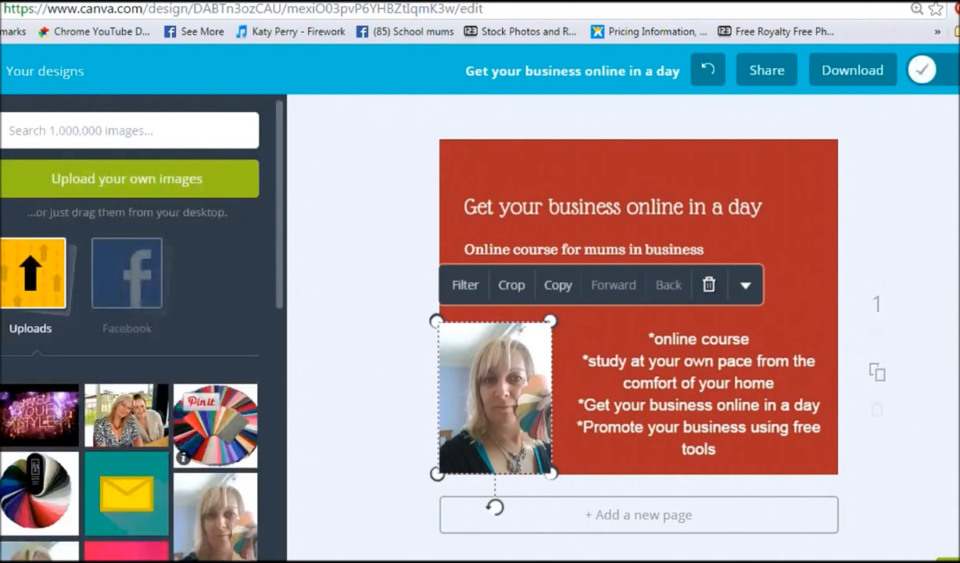
{"action": "scroll", "coordinate": [129, 328], "scroll_direction": "down", "scroll_amount": 10}
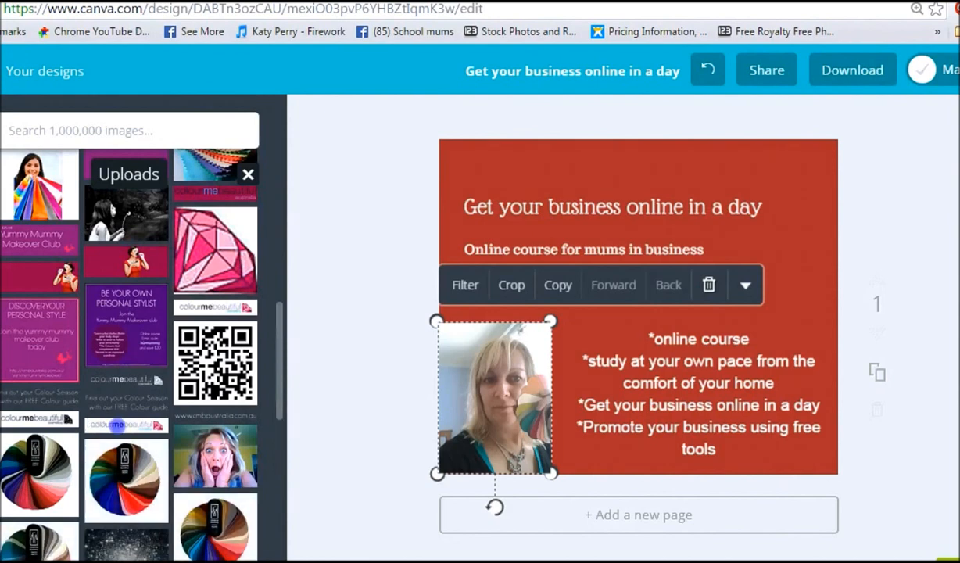
{"action": "left_click", "coordinate": [117, 425]}
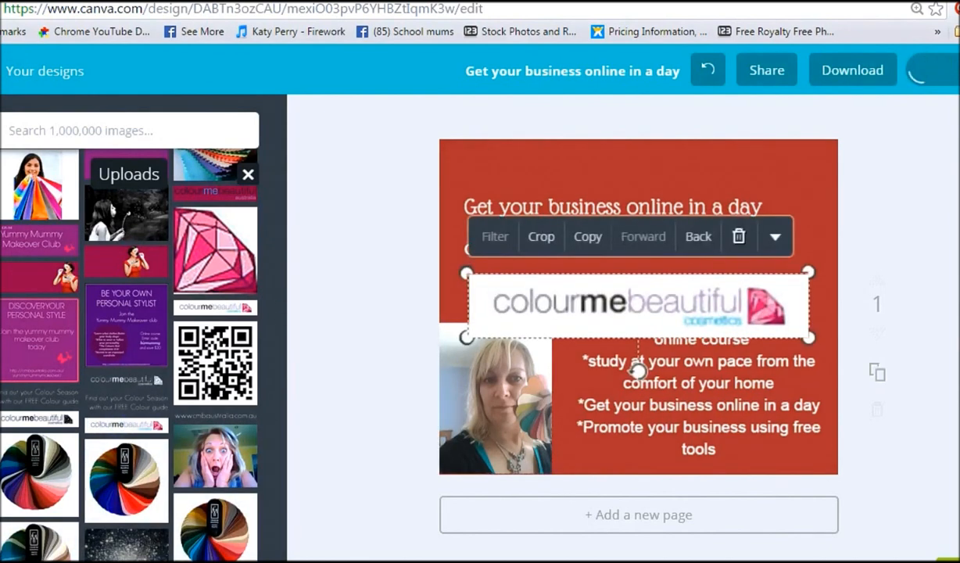
Step: Move the logo to the top edge of the design and widen it to span the full width
{"action": "left_click_drag", "start_coordinate": [729, 291], "coordinate": [729, 186]}
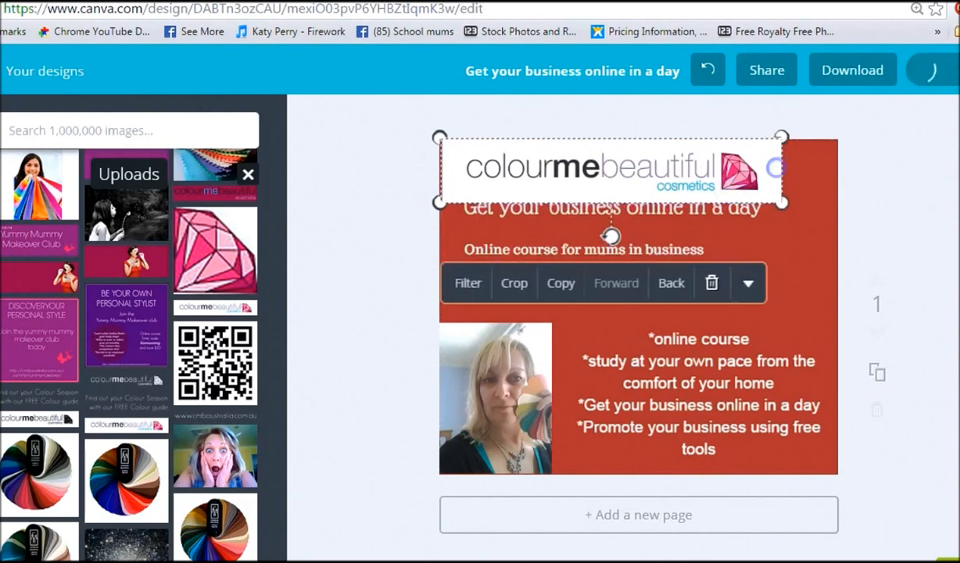
{"action": "left_click_drag", "start_coordinate": [781, 202], "coordinate": [847, 202]}
{"action": "left_click_drag", "start_coordinate": [440, 212], "coordinate": [440, 211]}
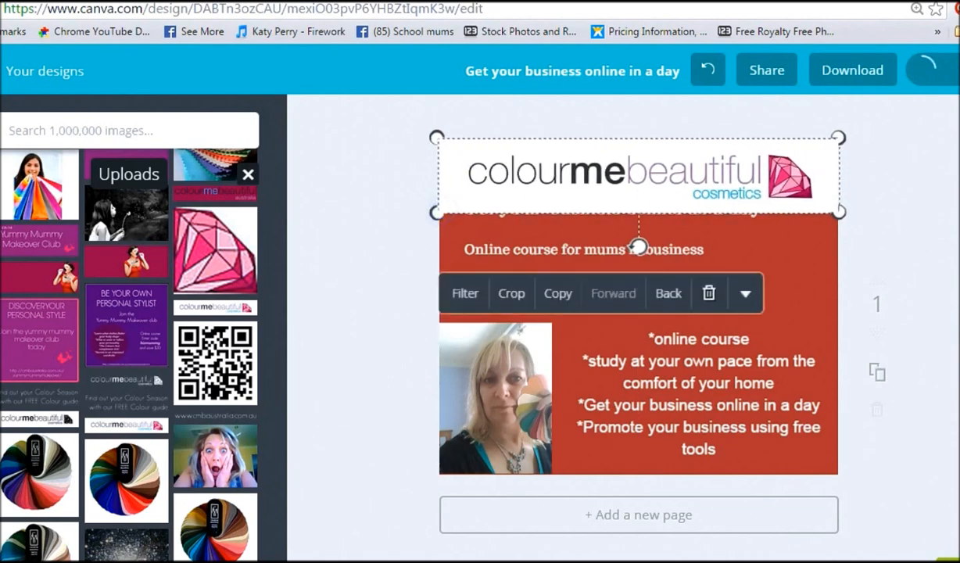
Step: Reposition the heading and subtitle below the logo strip
{"action": "left_click_drag", "start_coordinate": [498, 248], "coordinate": [586, 303]}
{"action": "left_click_drag", "start_coordinate": [485, 208], "coordinate": [544, 267]}
{"action": "left_click_drag", "start_coordinate": [546, 152], "coordinate": [553, 194]}
{"action": "left_click_drag", "start_coordinate": [635, 275], "coordinate": [616, 244]}
{"action": "left_click", "coordinate": [520, 244]}
Step: Stretch the heading box to the design's full width and center-align its text
{"action": "left_click_drag", "start_coordinate": [483, 235], "coordinate": [434, 235]}
{"action": "left_click_drag", "start_coordinate": [863, 233], "coordinate": [838, 234]}
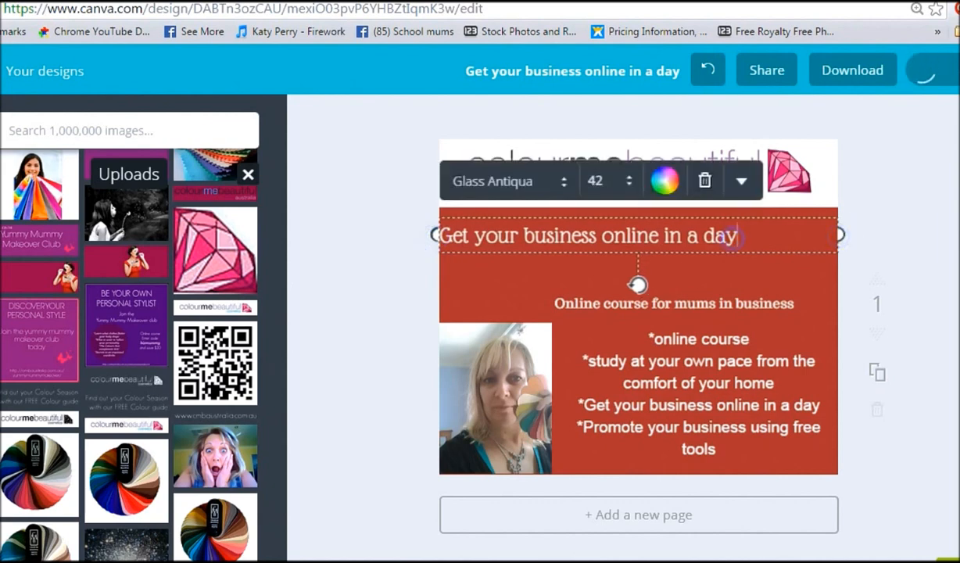
{"action": "left_click", "coordinate": [741, 181]}
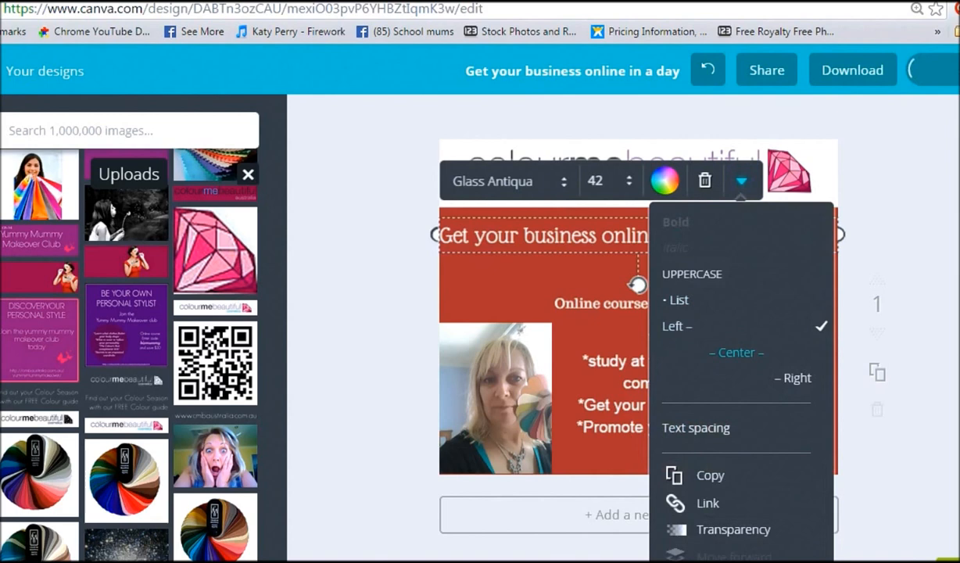
{"action": "left_click", "coordinate": [736, 352]}
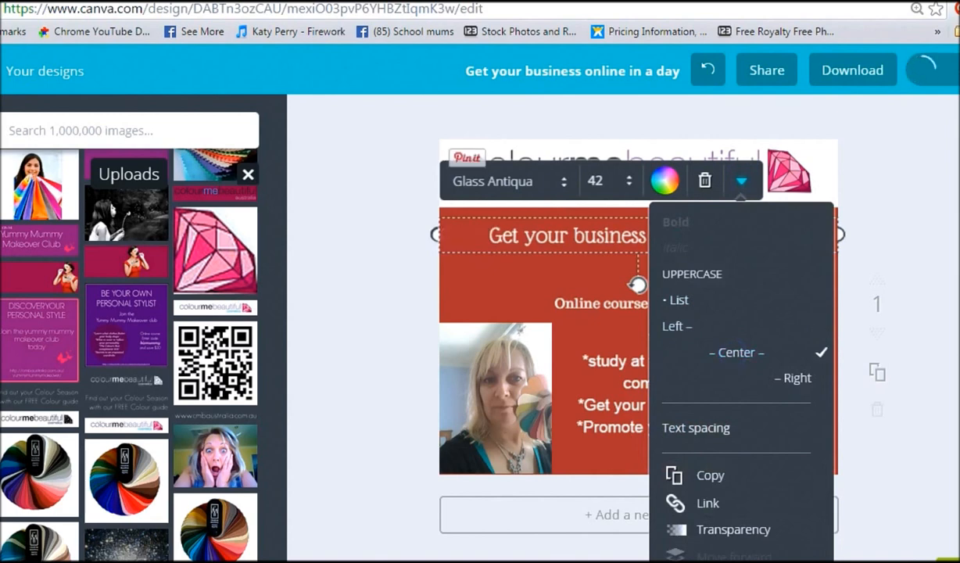
Step: Move the subtitle up closer beneath the heading
{"action": "left_click", "coordinate": [521, 294]}
{"action": "left_click", "coordinate": [669, 309]}
{"action": "left_click_drag", "start_coordinate": [670, 309], "coordinate": [607, 277]}
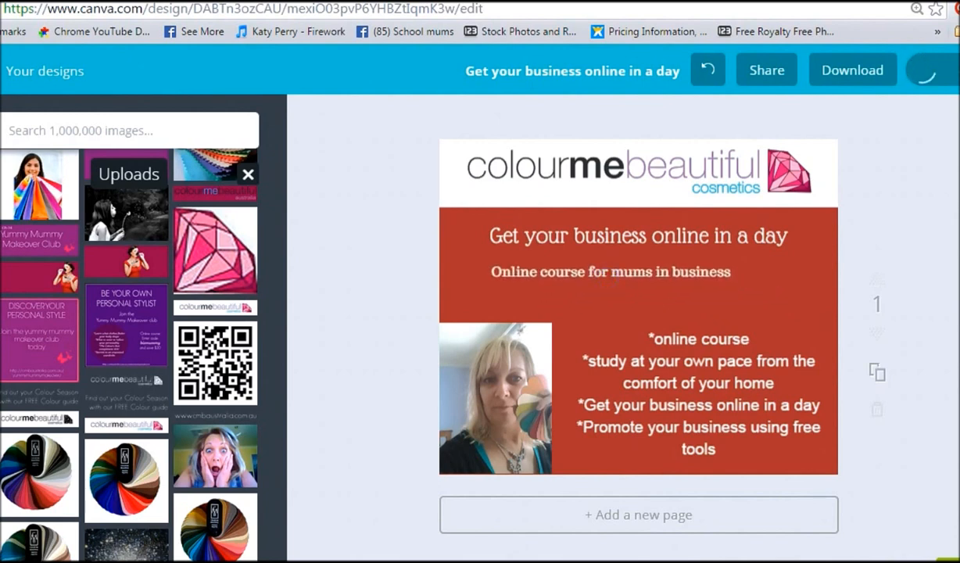
Step: Delete the "*online course" bullet line from the body text
{"action": "left_click", "coordinate": [672, 339]}
{"action": "left_click_drag", "start_coordinate": [748, 339], "coordinate": [631, 338]}
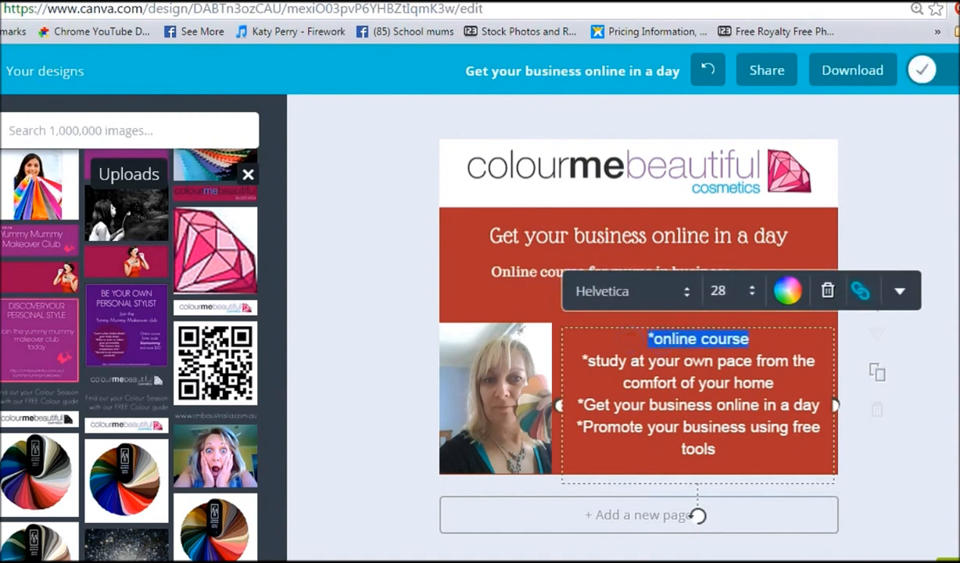
{"action": "key", "text": "BackSpace"}
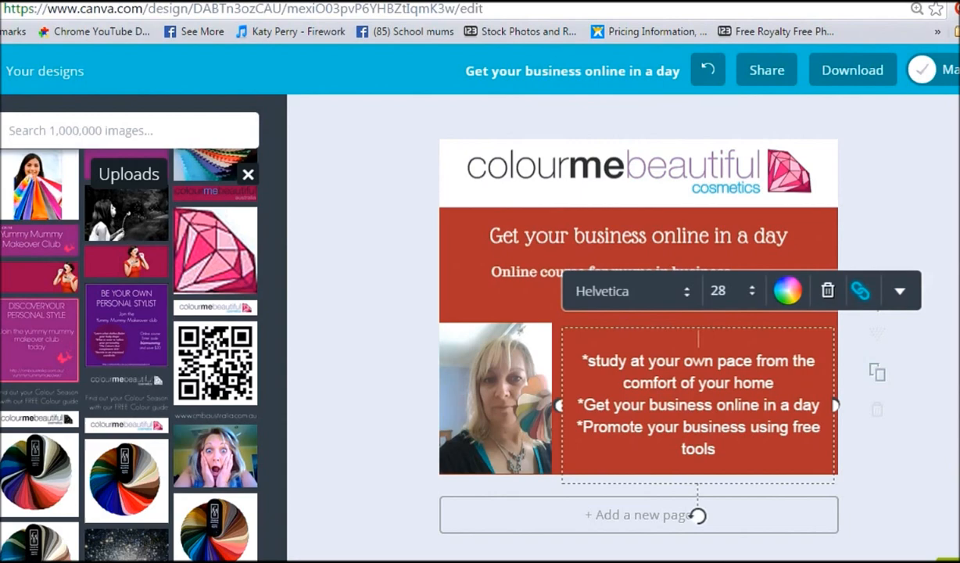
Step: Delete the photo from the lower-left corner of the design
{"action": "left_click", "coordinate": [913, 443]}
{"action": "scroll", "coordinate": [129, 352], "scroll_direction": "down", "scroll_amount": 3}
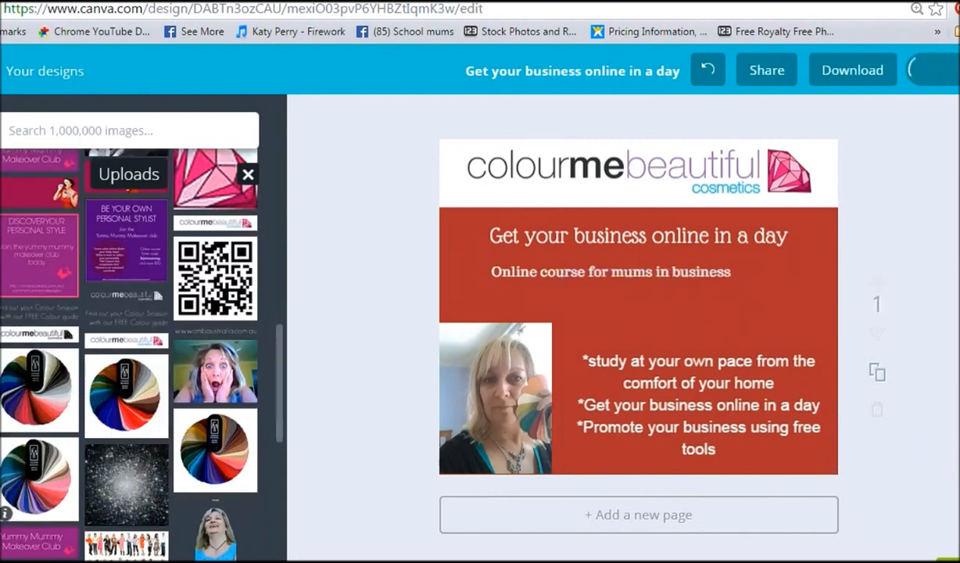
{"action": "scroll", "coordinate": [129, 352], "scroll_direction": "down", "scroll_amount": 6}
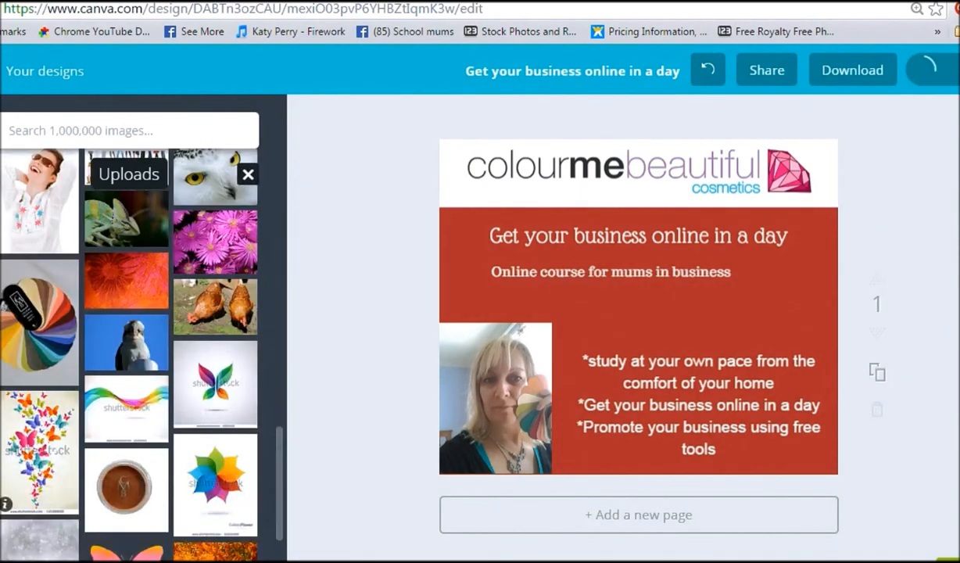
{"action": "scroll", "coordinate": [129, 351], "scroll_direction": "down", "scroll_amount": 3}
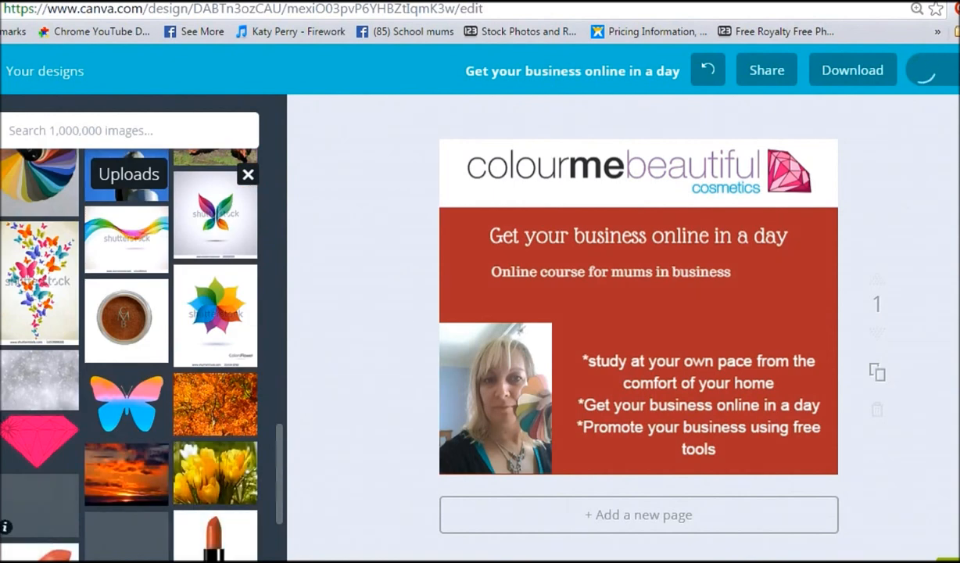
{"action": "scroll", "coordinate": [129, 352], "scroll_direction": "down", "scroll_amount": 1}
{"action": "left_click", "coordinate": [495, 399]}
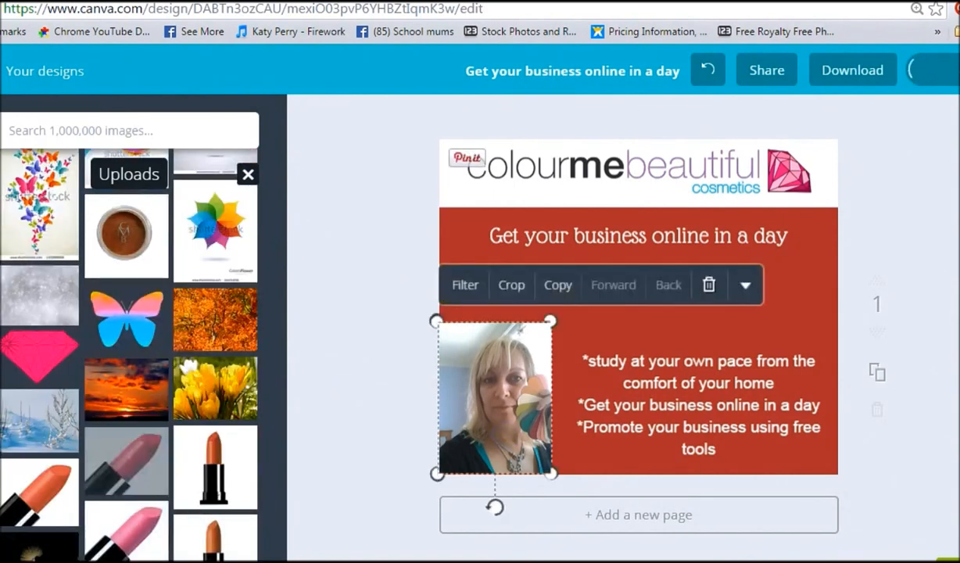
{"action": "key", "text": "Delete"}
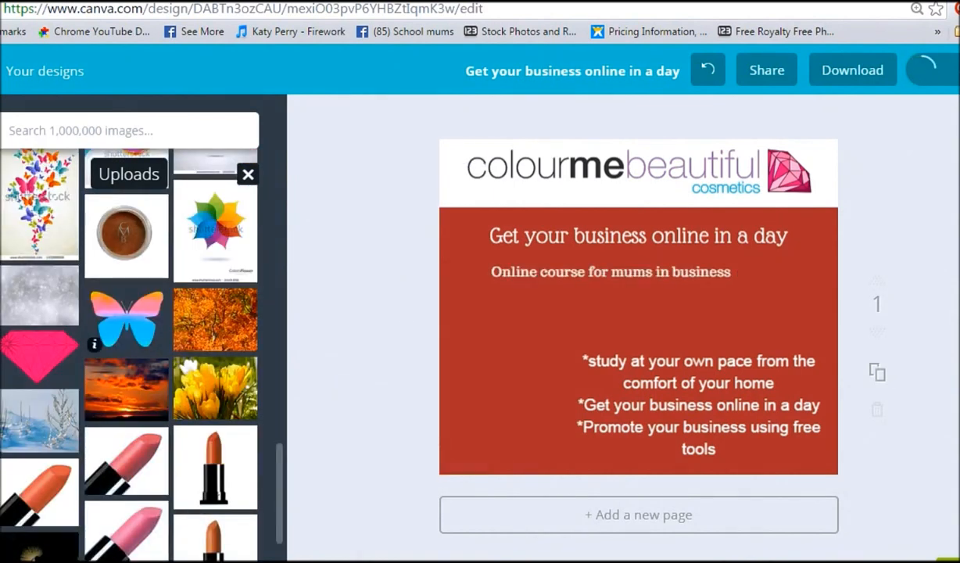
{"action": "left_click", "coordinate": [124, 316]}
{"action": "left_click_drag", "start_coordinate": [810, 164], "coordinate": [568, 362]}
{"action": "left_click_drag", "start_coordinate": [539, 396], "coordinate": [524, 390]}
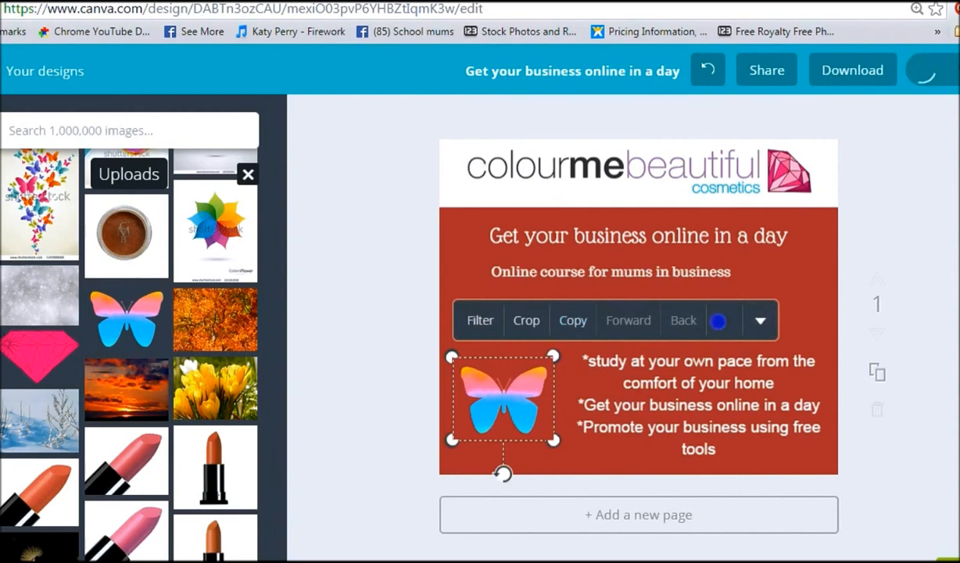
{"action": "left_click", "coordinate": [724, 319]}
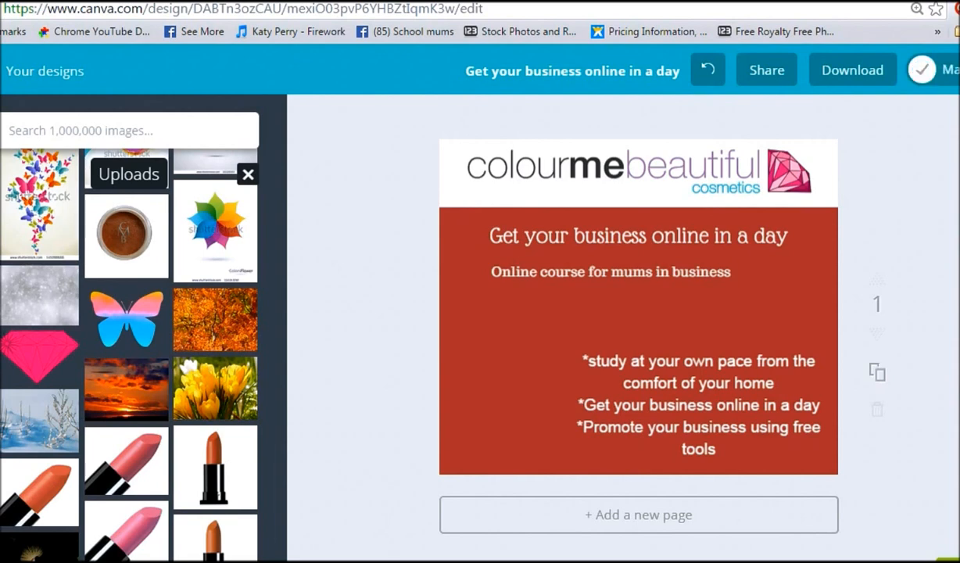
{"action": "left_click", "coordinate": [1, 262]}
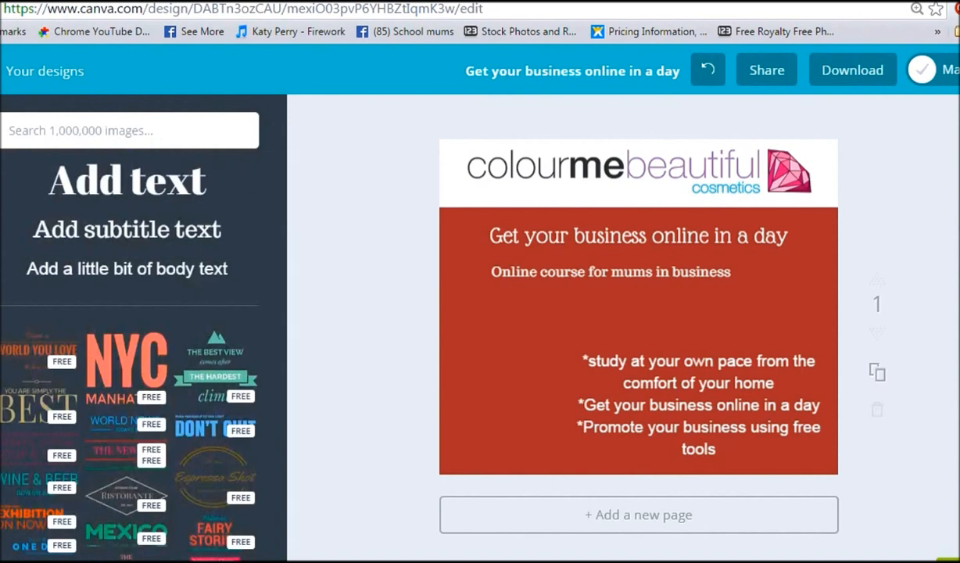
{"action": "left_click", "coordinate": [481, 373]}
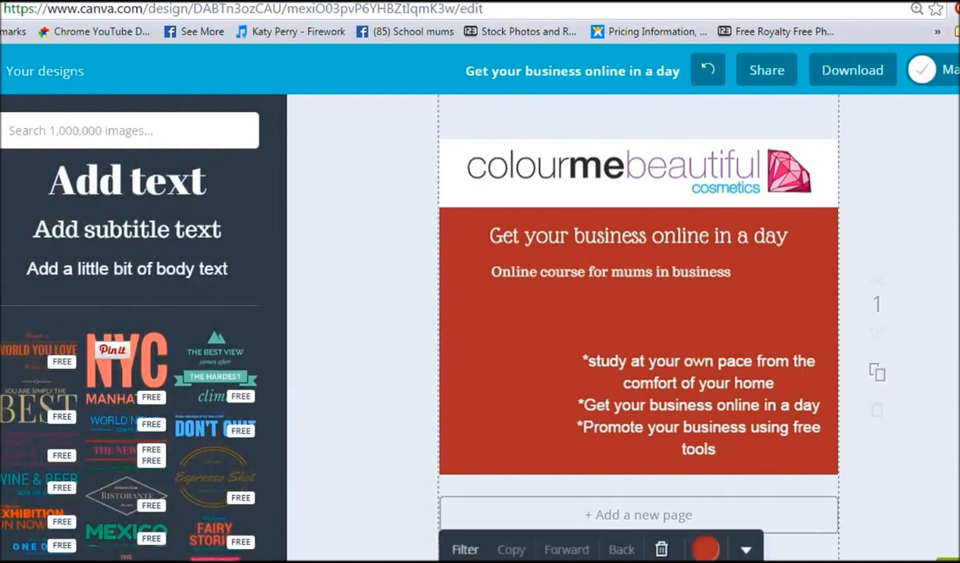
{"action": "left_click", "coordinate": [2, 195]}
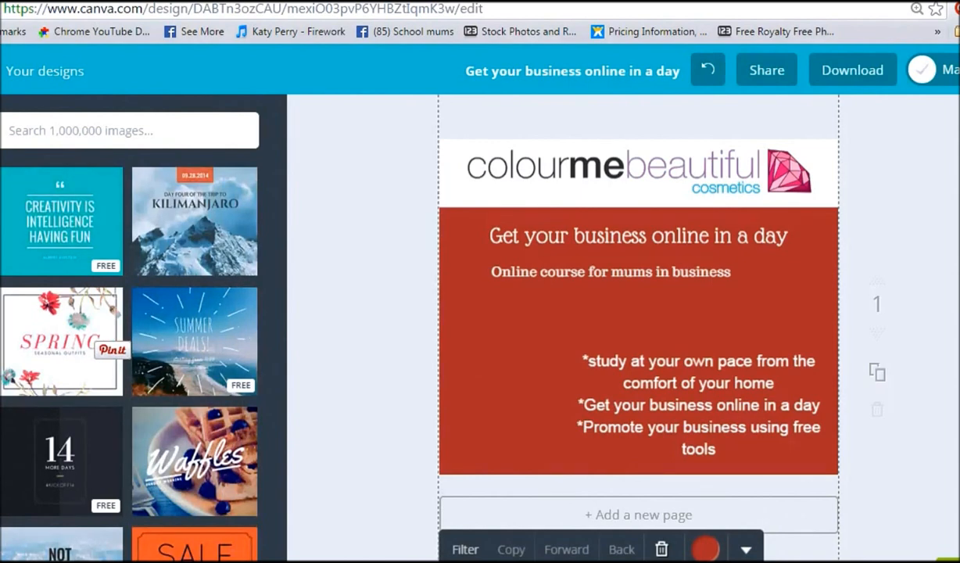
{"action": "left_click", "coordinate": [1, 399]}
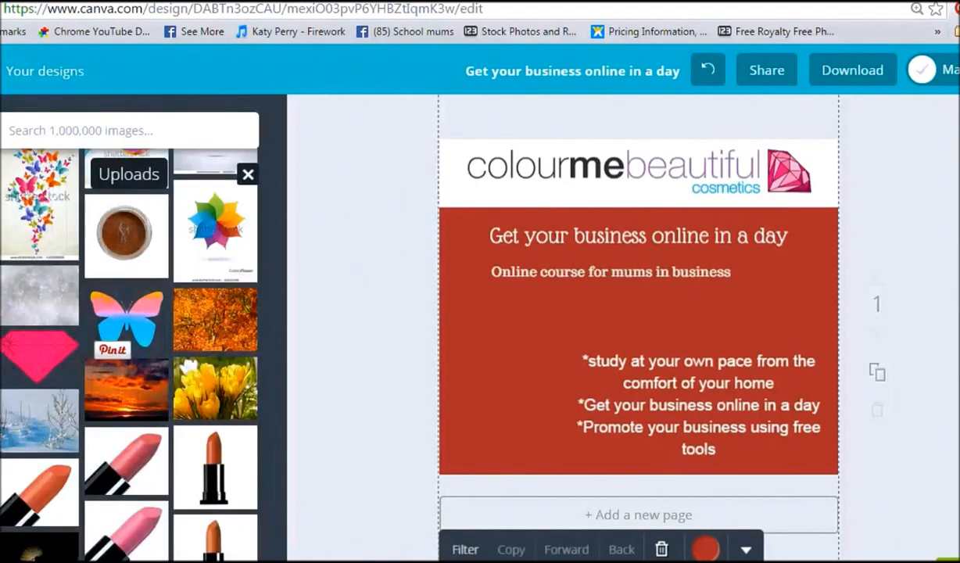
Step: Add a Facebook circle icon from the Icons elements and place it in the lower-left corner
{"action": "left_click", "coordinate": [61, 130]}
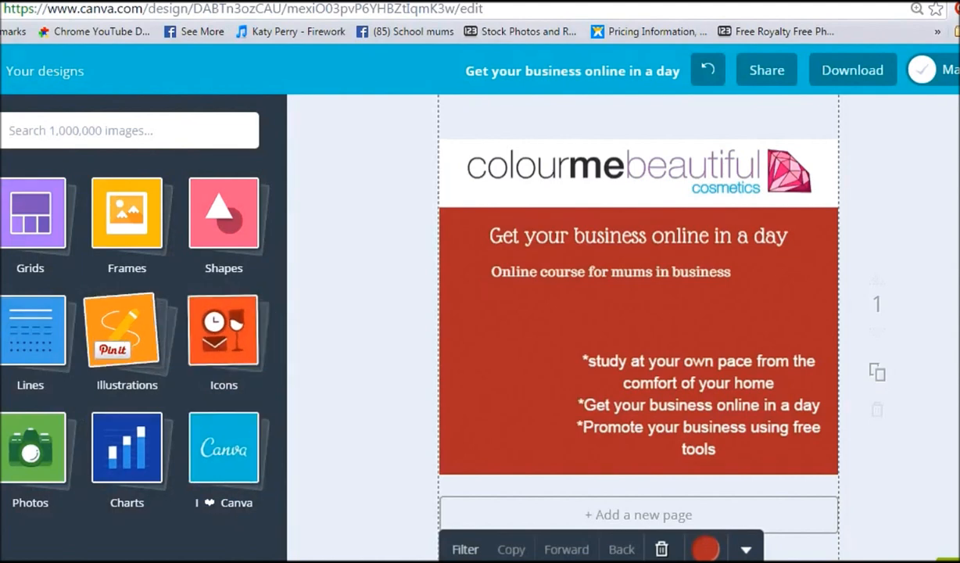
{"action": "left_click", "coordinate": [224, 331]}
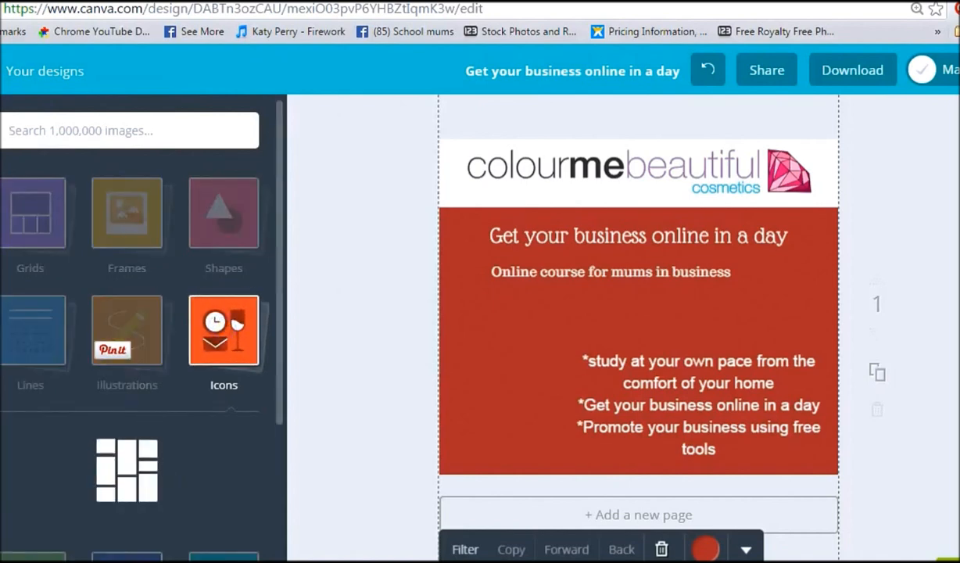
{"action": "scroll", "coordinate": [180, 470], "scroll_direction": "down", "scroll_amount": 5}
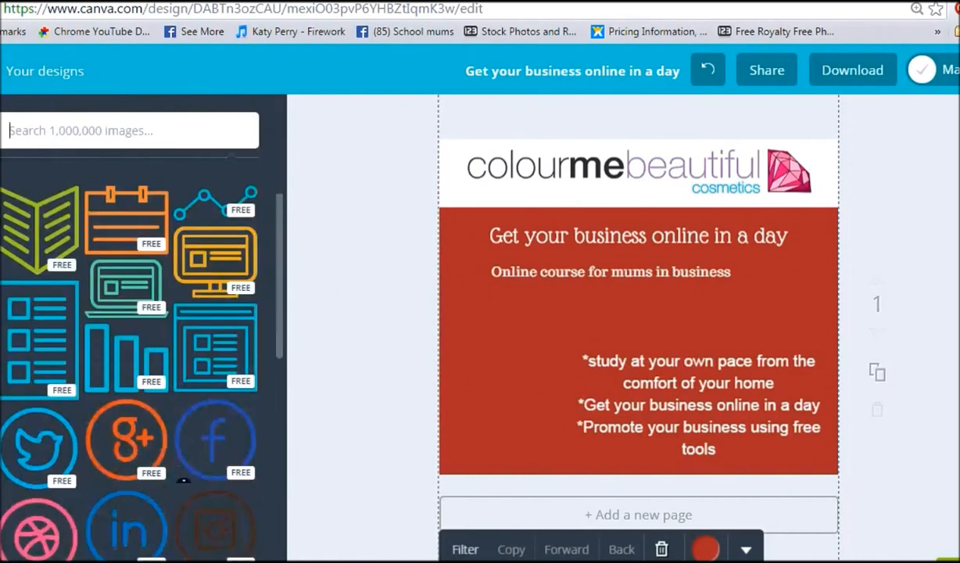
{"action": "left_click", "coordinate": [207, 272]}
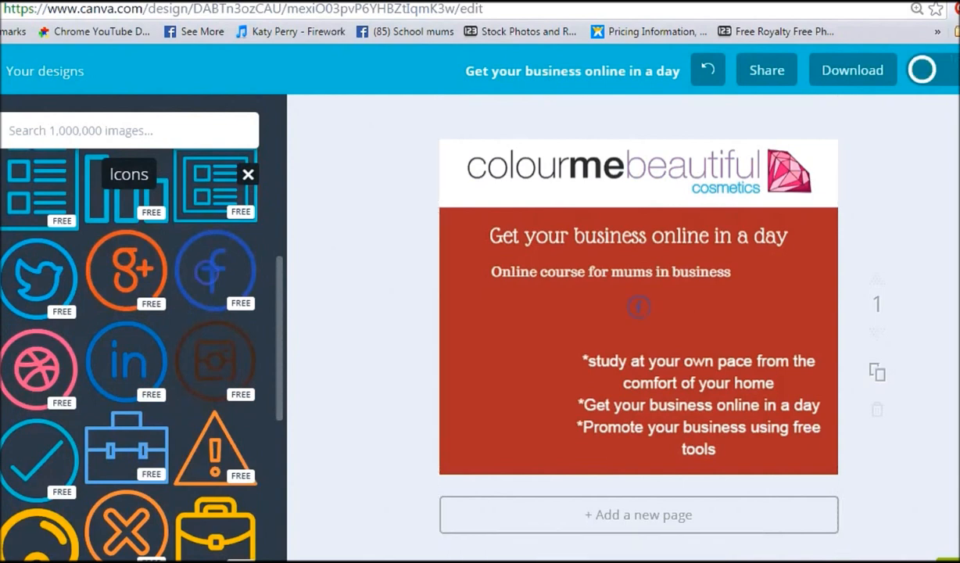
{"action": "left_click_drag", "start_coordinate": [639, 305], "coordinate": [584, 332]}
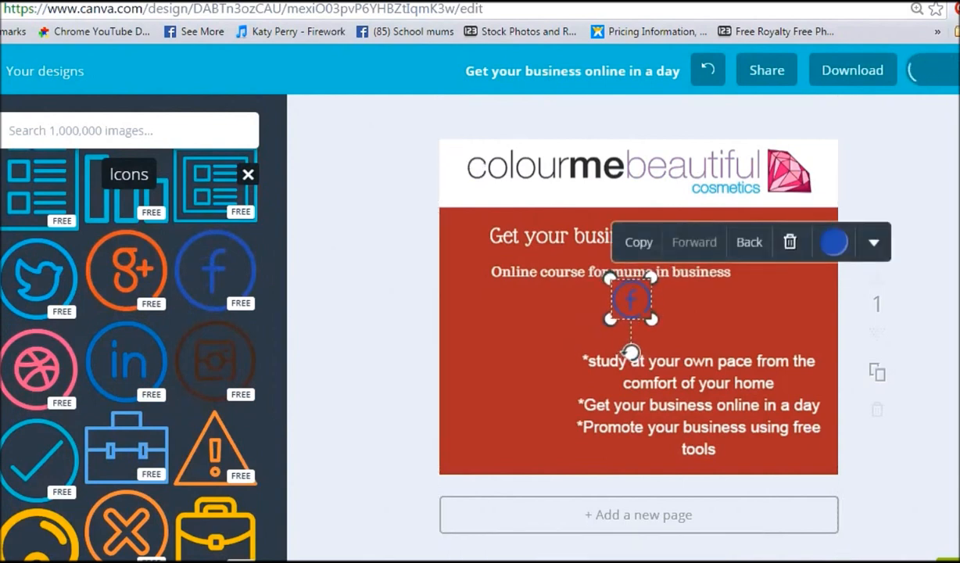
{"action": "left_click_drag", "start_coordinate": [611, 319], "coordinate": [461, 451]}
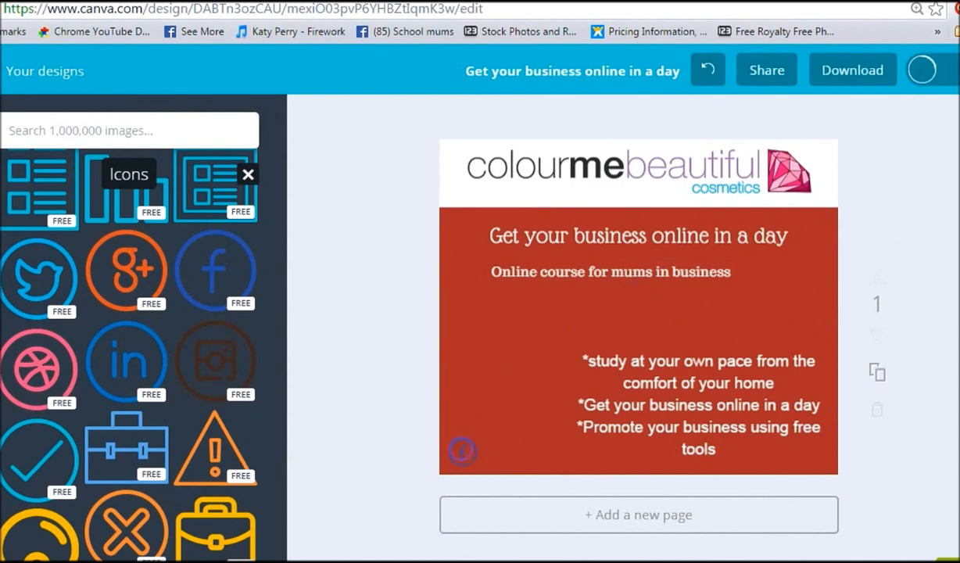
{"action": "left_click", "coordinate": [461, 451]}
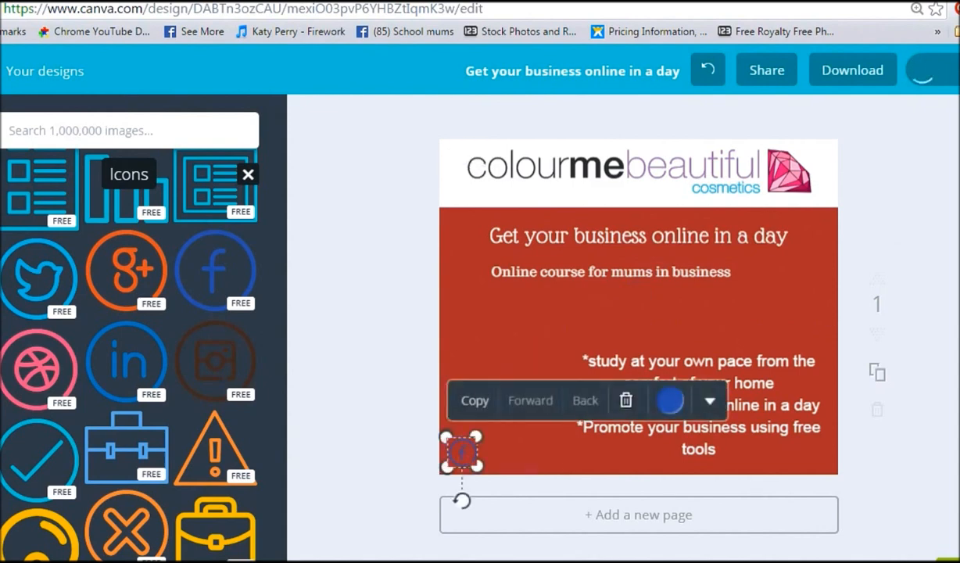
{"action": "left_click", "coordinate": [709, 400]}
{"action": "left_click", "coordinate": [649, 439]}
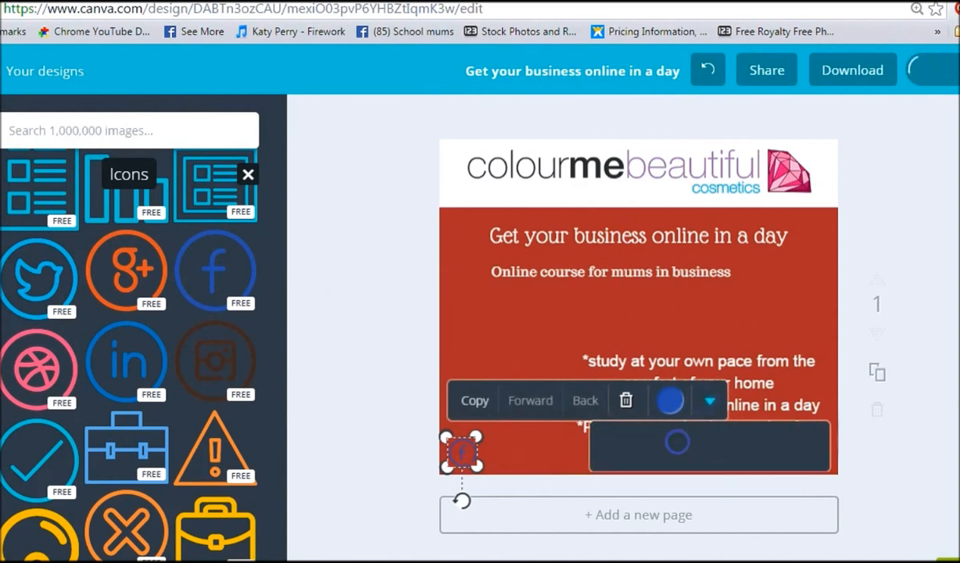
{"action": "type", "text": "www.face"}
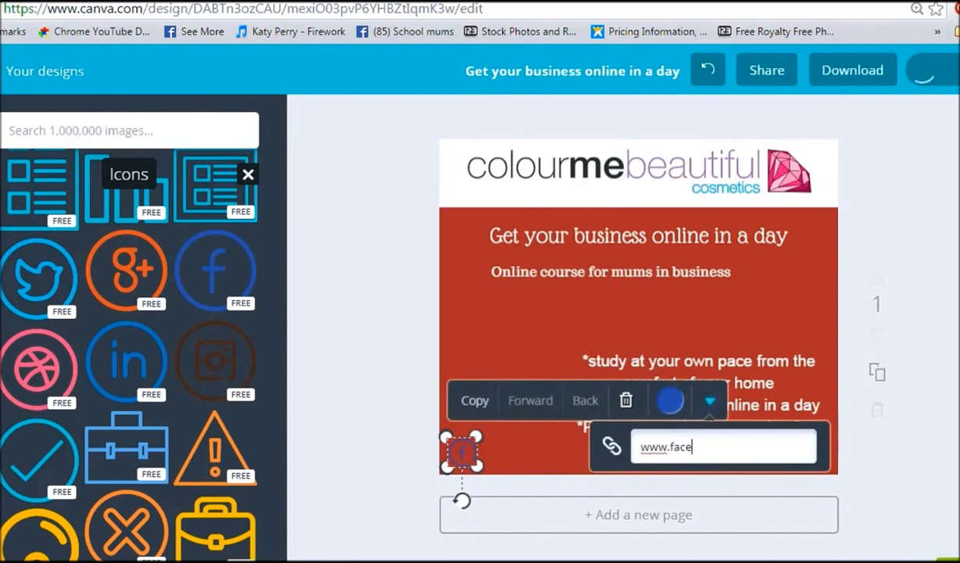
{"action": "type", "text": "book.com/Col"}
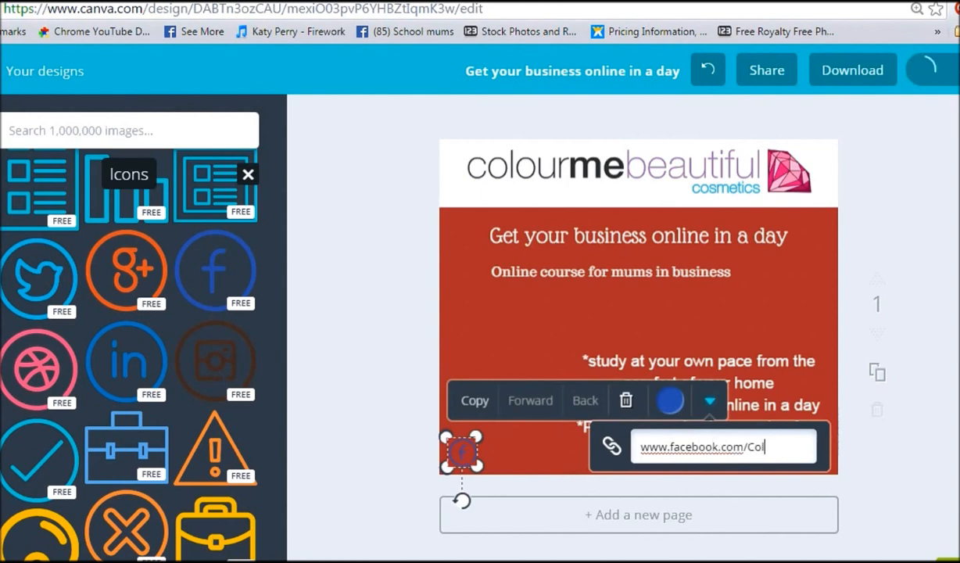
{"action": "type", "text": "ourmebe"}
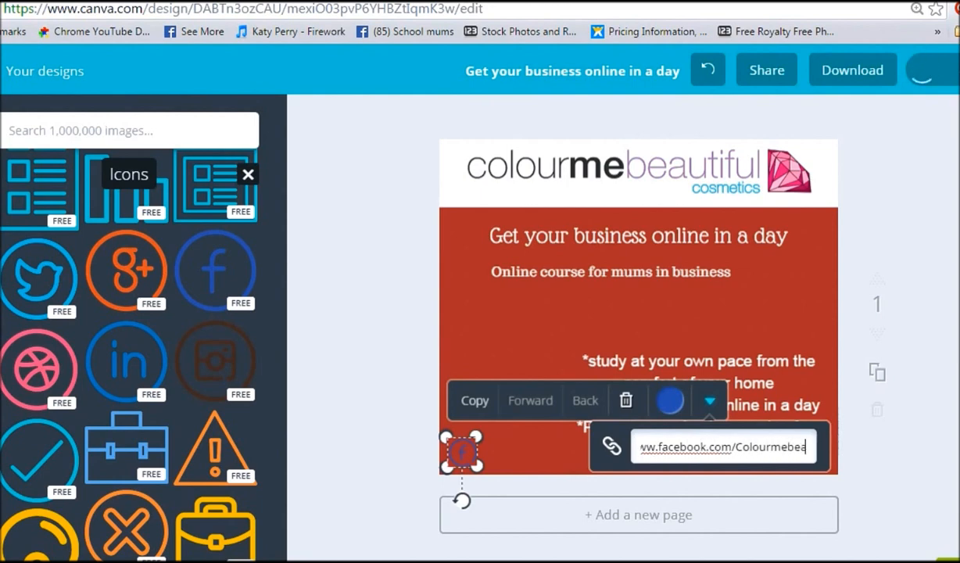
{"action": "type", "text": "autifula"}
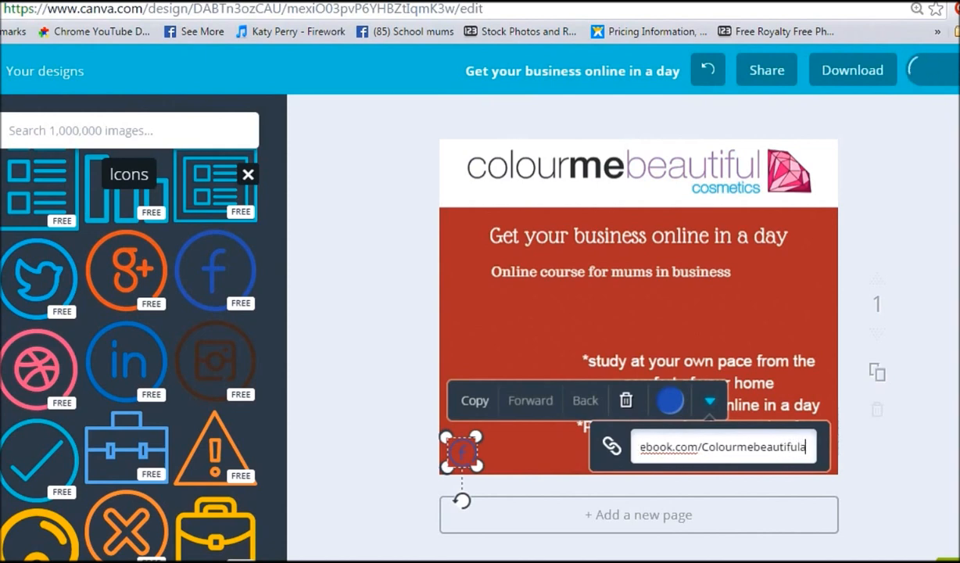
{"action": "type", "text": "ustralia"}
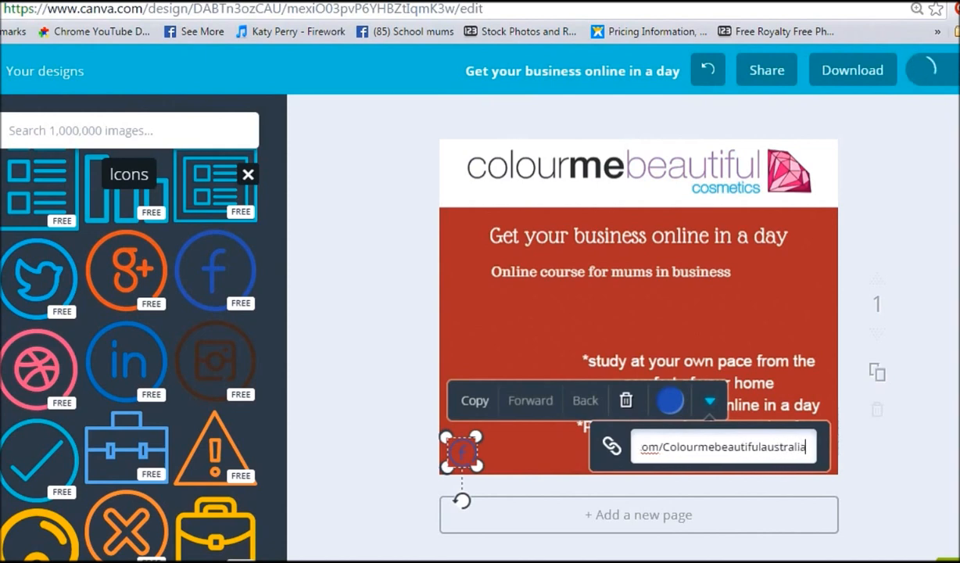
{"action": "key", "text": "Return"}
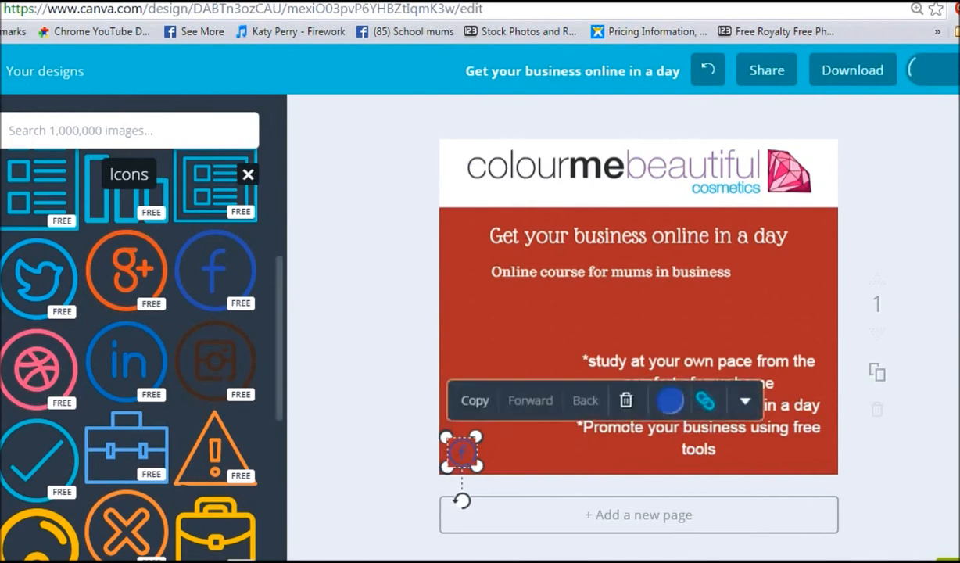
{"action": "left_click", "coordinate": [315, 483]}
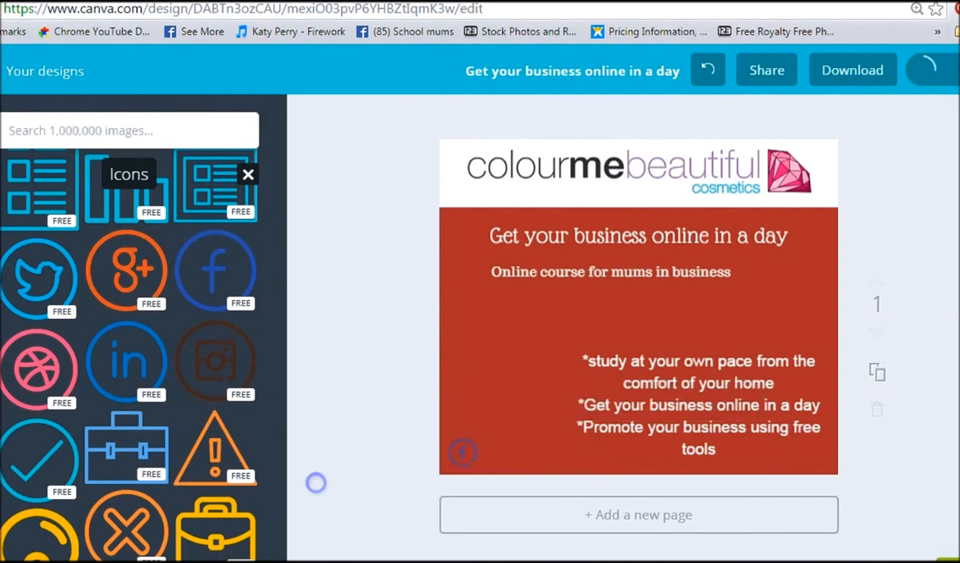
Step: Add a tick icon beside the first bullet line
{"action": "left_click_drag", "start_coordinate": [79, 456], "coordinate": [527, 385]}
{"action": "left_click_drag", "start_coordinate": [391, 462], "coordinate": [563, 365]}
{"action": "mouse_move", "coordinate": [561, 363]}
{"action": "left_mouse_down"}
{"action": "mouse_move", "coordinate": [551, 368]}
{"action": "mouse_move", "coordinate": [580, 360]}
{"action": "mouse_move", "coordinate": [560, 363]}
{"action": "left_mouse_up"}
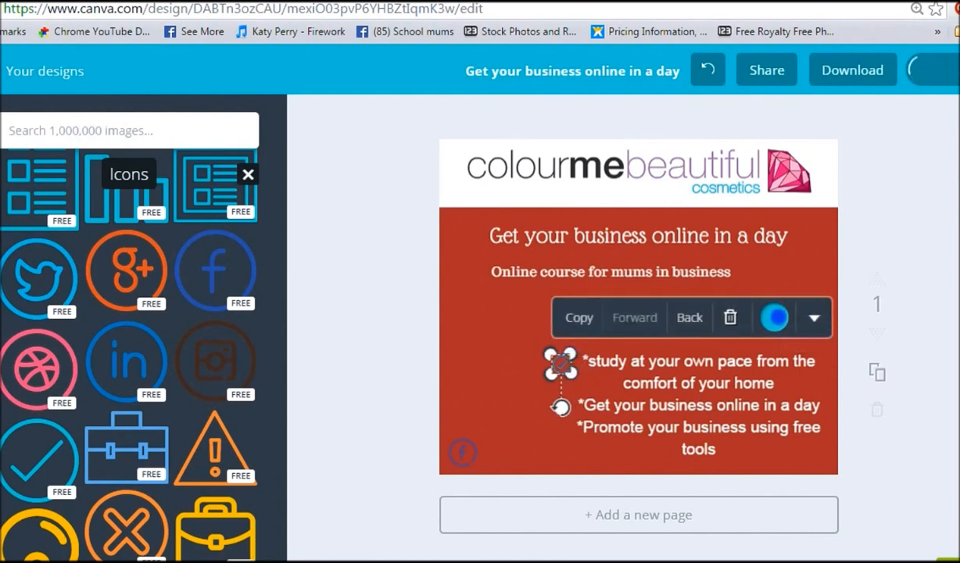
Step: Recolour the tick icon with the custom colour a8a611 and nudge it slightly
{"action": "left_click", "coordinate": [774, 318]}
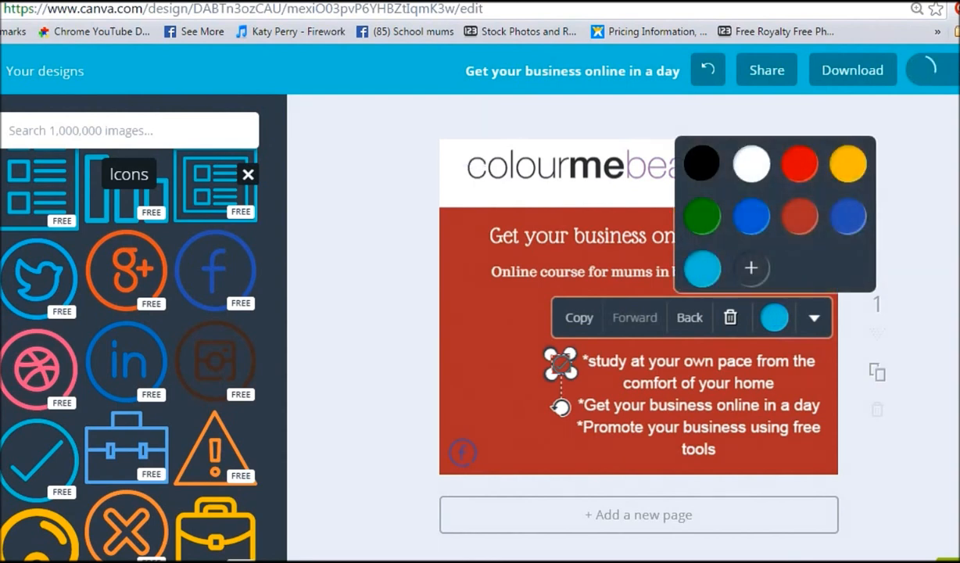
{"action": "left_click", "coordinate": [750, 268]}
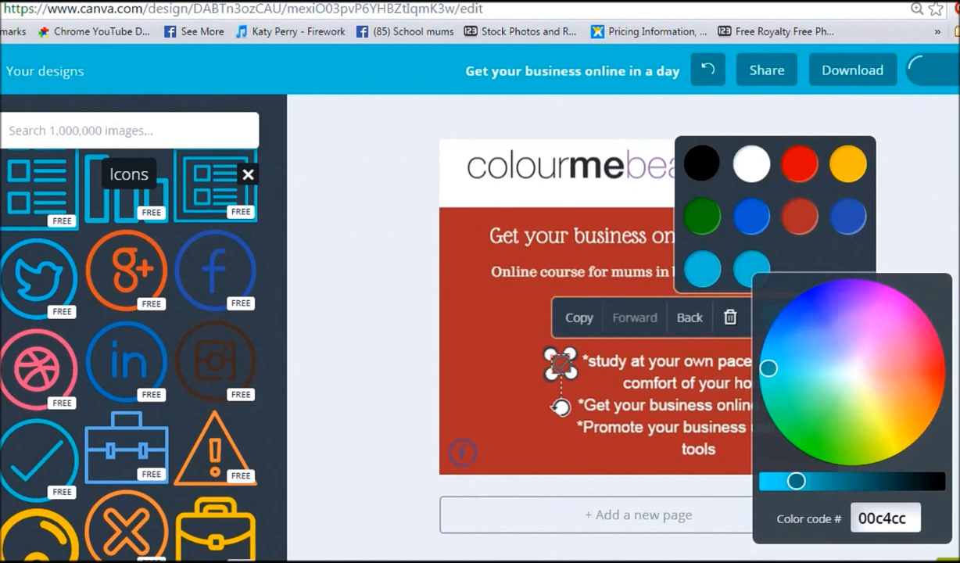
{"action": "left_click_drag", "start_coordinate": [796, 480], "coordinate": [827, 480]}
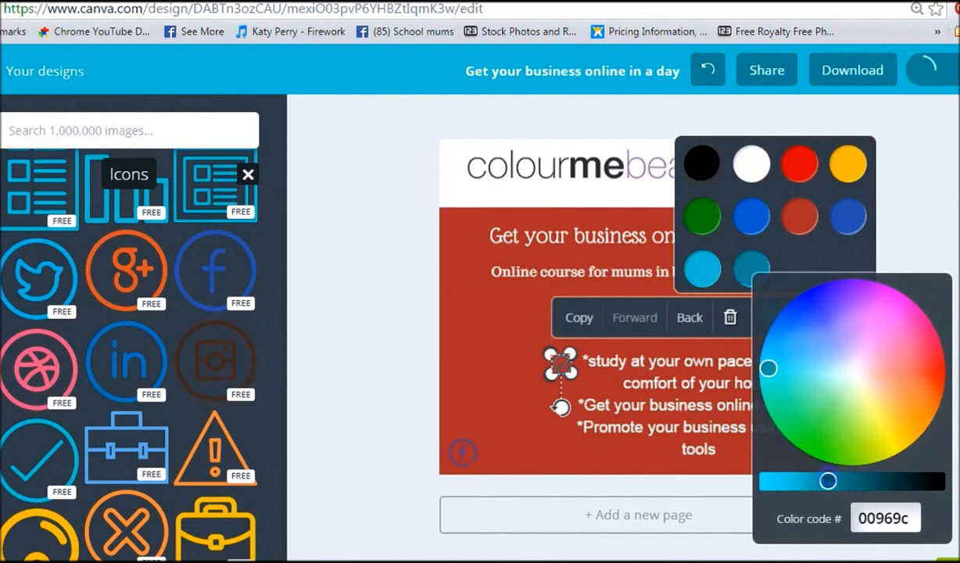
{"action": "left_click_drag", "start_coordinate": [769, 367], "coordinate": [886, 430]}
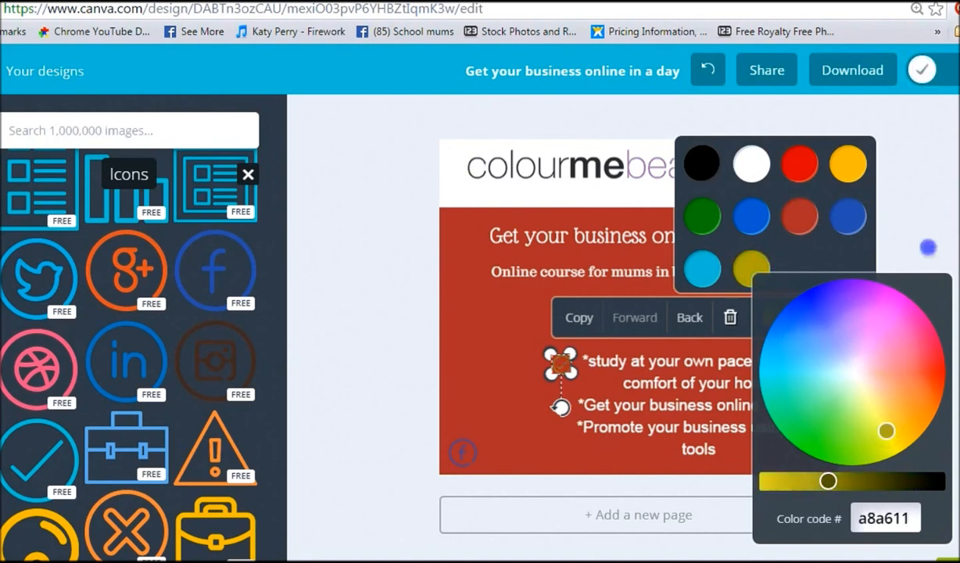
{"action": "left_click", "coordinate": [891, 237]}
{"action": "left_click_drag", "start_coordinate": [569, 365], "coordinate": [573, 361]}
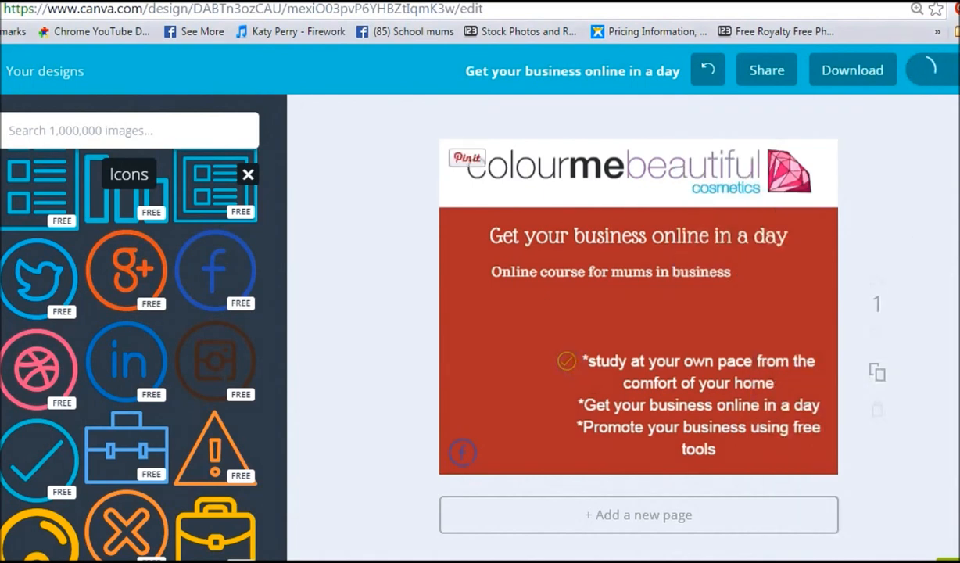
Step: Delete the tick icon beside the first bullet line
{"action": "left_click", "coordinate": [566, 360]}
{"action": "key", "text": "Delete"}
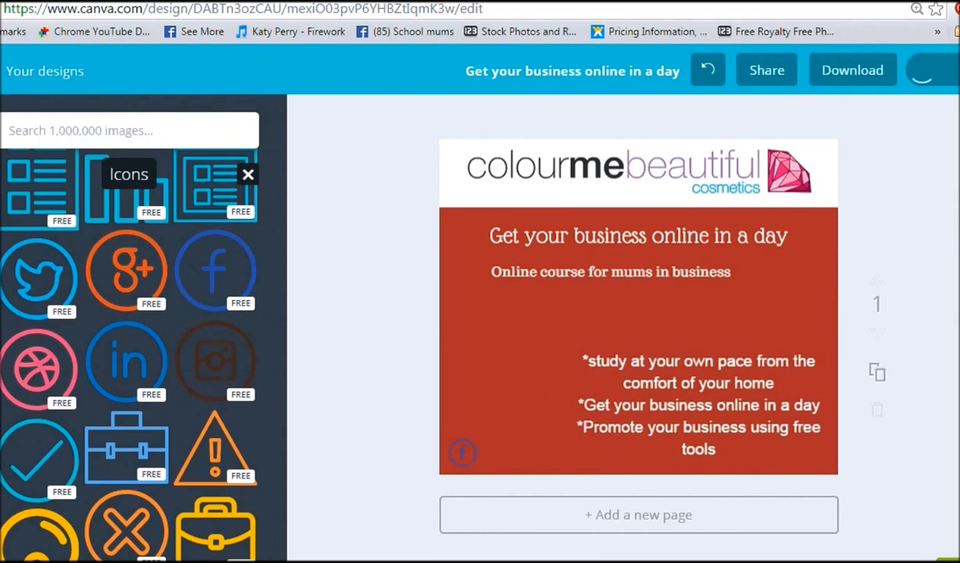
Step: Search the images for woman computer and browse the photo results
{"action": "scroll", "coordinate": [125, 351], "scroll_direction": "down", "scroll_amount": 10}
{"action": "scroll", "coordinate": [125, 352], "scroll_direction": "down", "scroll_amount": 10}
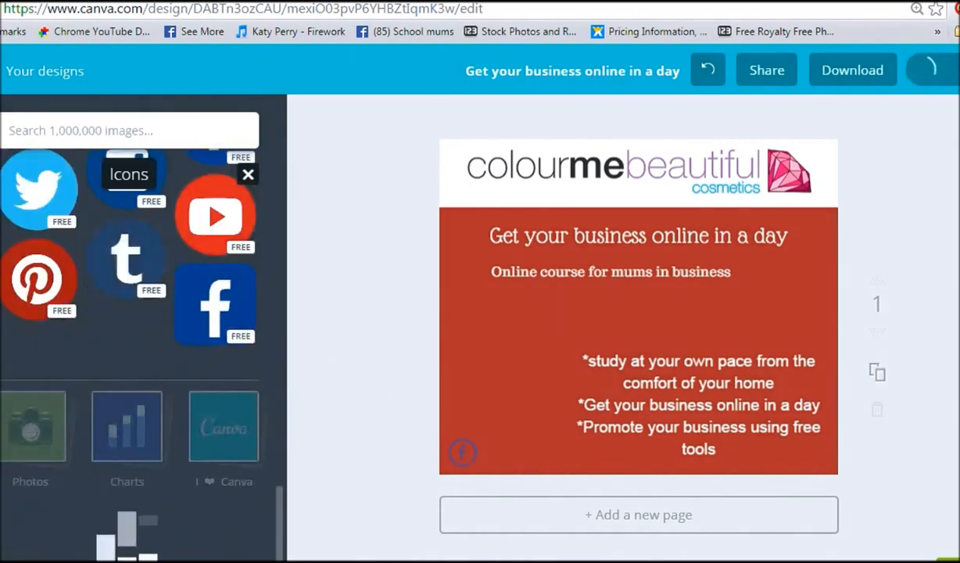
{"action": "scroll", "coordinate": [125, 438], "scroll_direction": "down", "scroll_amount": 4}
{"action": "scroll", "coordinate": [125, 430], "scroll_direction": "up", "scroll_amount": 4}
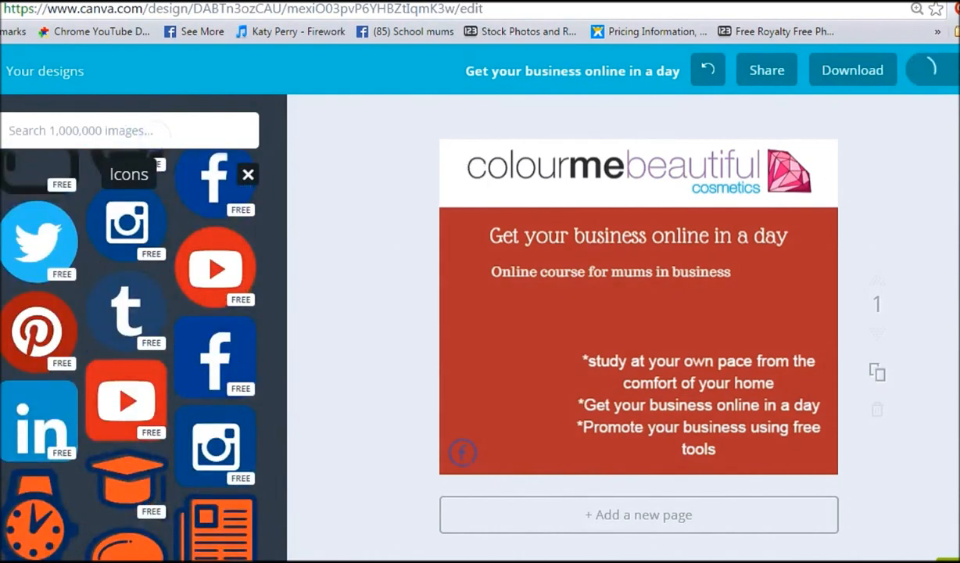
{"action": "type", "text": "woman computer"}
{"action": "key", "text": "Return"}
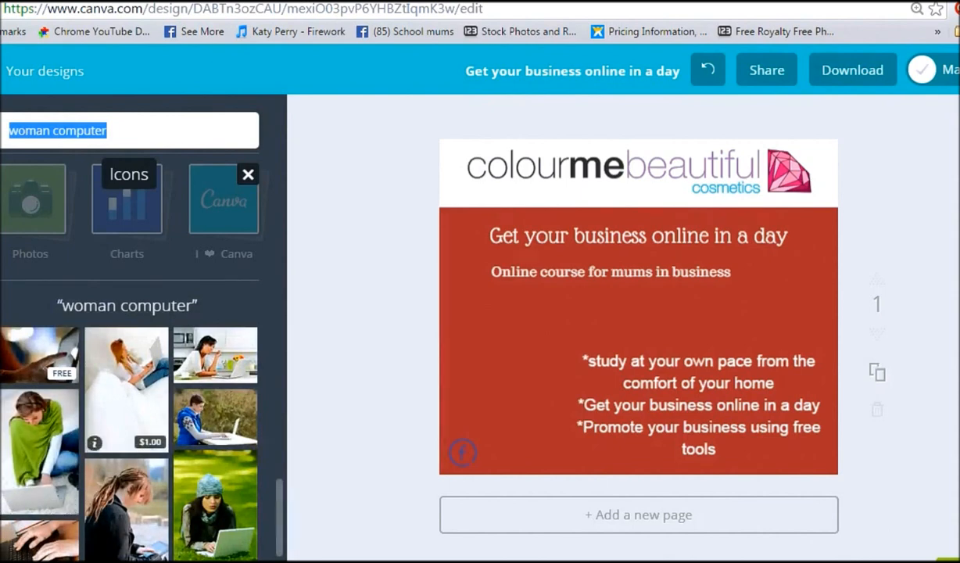
{"action": "scroll", "coordinate": [125, 383], "scroll_direction": "down", "scroll_amount": 1}
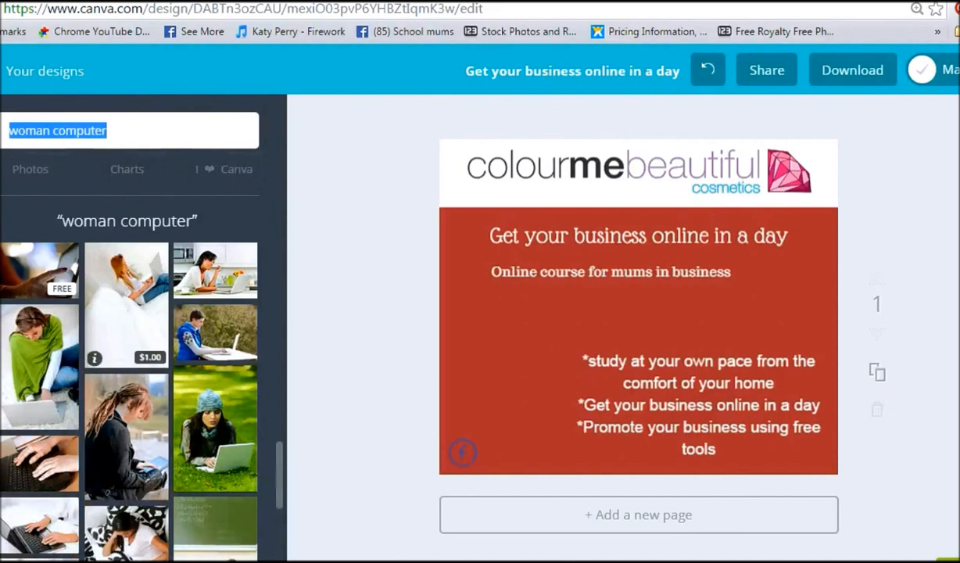
{"action": "scroll", "coordinate": [125, 438], "scroll_direction": "down", "scroll_amount": 1}
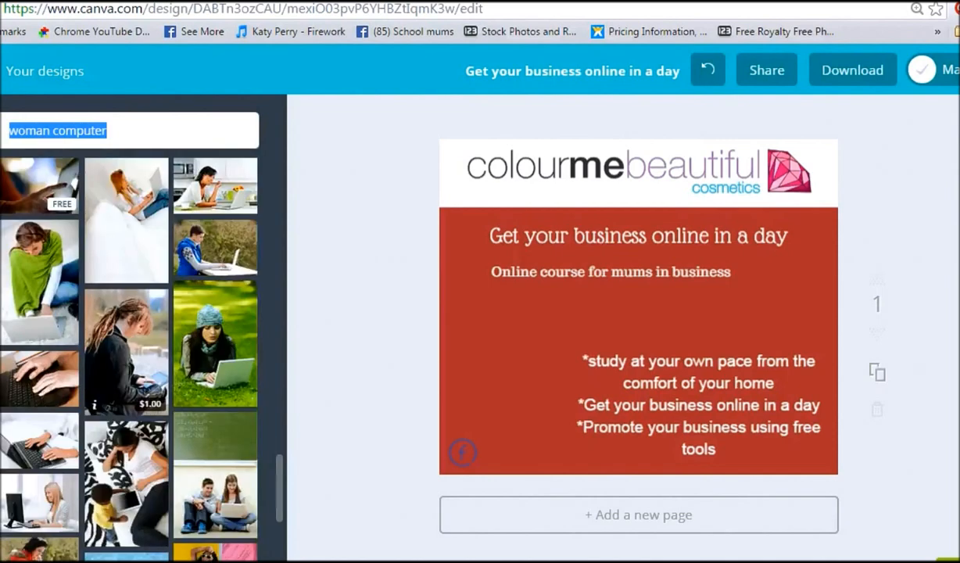
Step: Try the photo of a woman with a laptop in bed beside the bullets, then delete it
{"action": "left_click", "coordinate": [128, 235]}
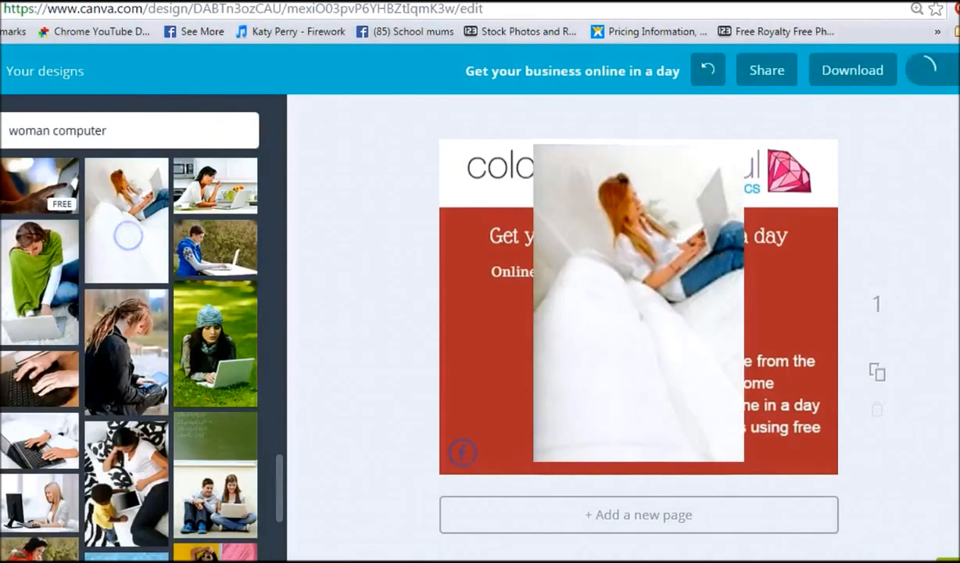
{"action": "left_click_drag", "start_coordinate": [744, 147], "coordinate": [649, 291]}
{"action": "left_click_drag", "start_coordinate": [612, 357], "coordinate": [551, 360]}
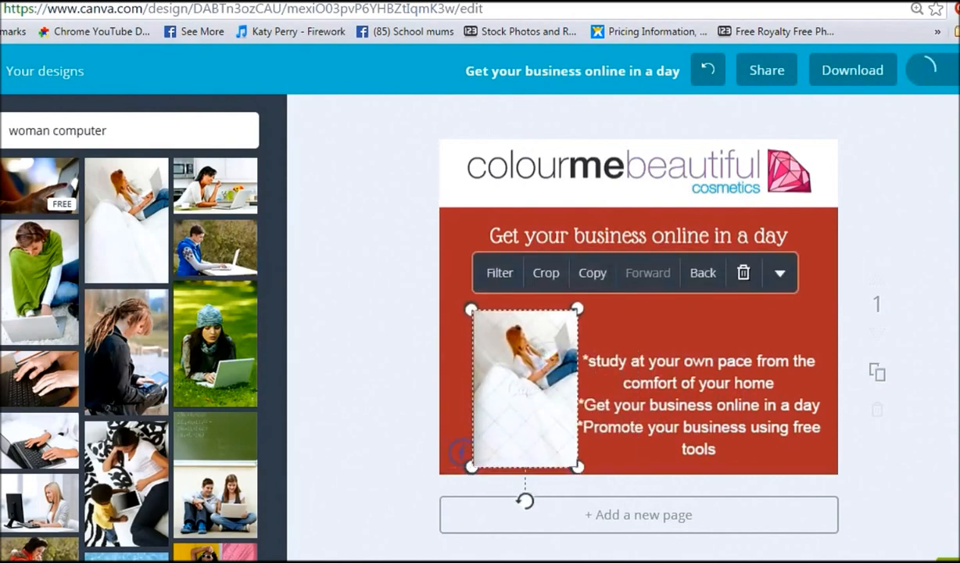
{"action": "left_click", "coordinate": [743, 272]}
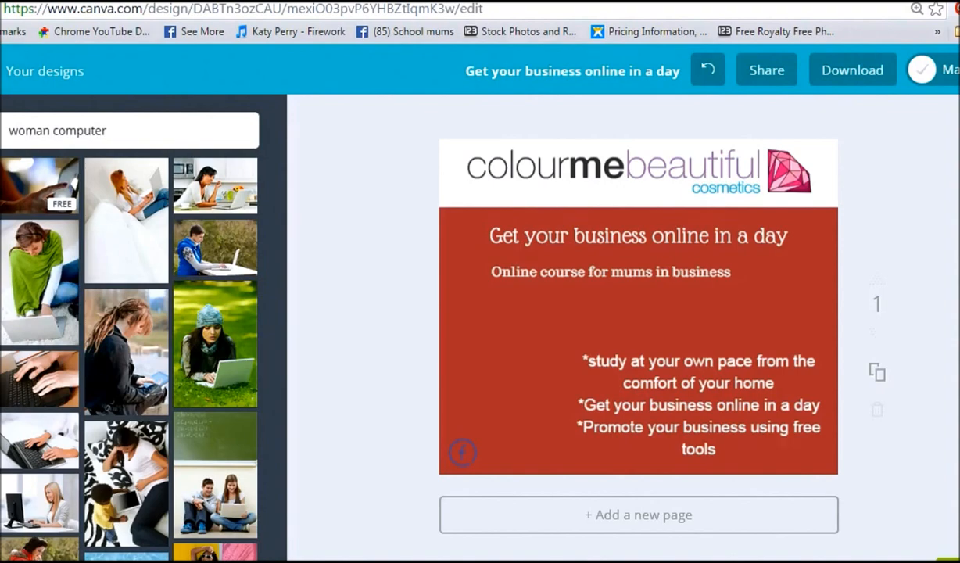
Step: Add the photo of a woman in a beanie using a laptop on grass to the design
{"action": "scroll", "coordinate": [215, 391], "scroll_direction": "down", "scroll_amount": 3}
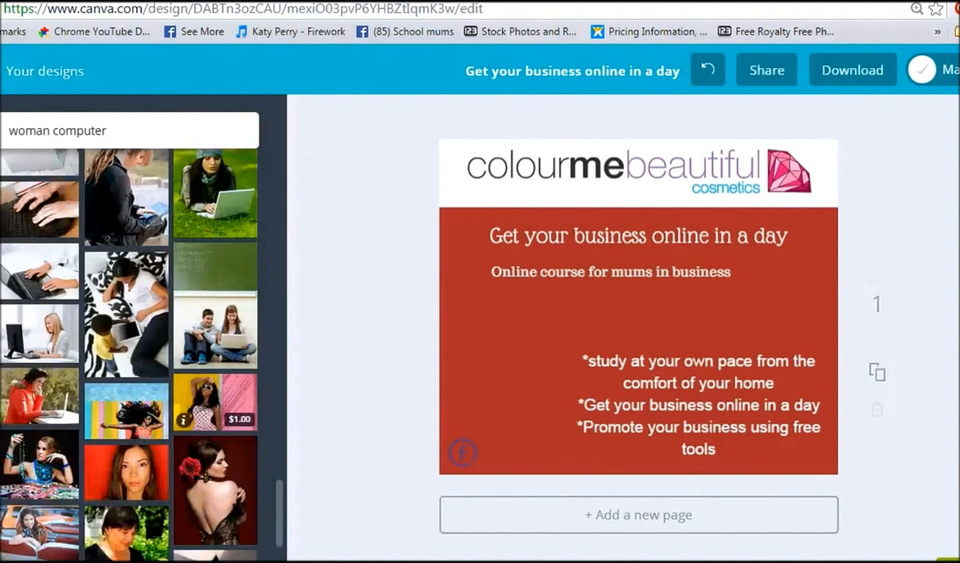
{"action": "scroll", "coordinate": [223, 391], "scroll_direction": "up", "scroll_amount": 1}
{"action": "left_click", "coordinate": [226, 287]}
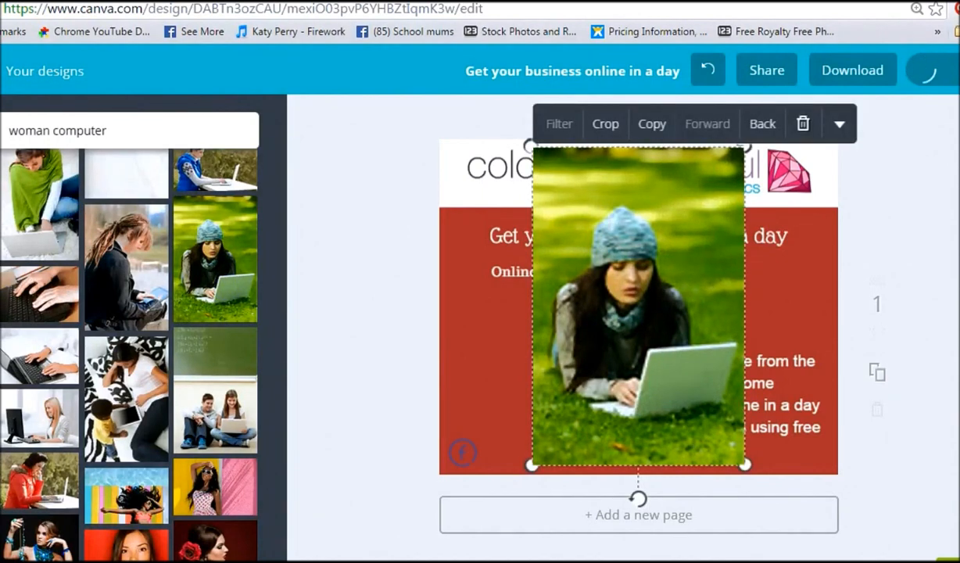
{"action": "left_click_drag", "start_coordinate": [603, 239], "coordinate": [655, 257]}
Step: Move the Facebook icon to the lower-right corner of the design
{"action": "left_click", "coordinate": [465, 452]}
{"action": "left_click_drag", "start_coordinate": [766, 444], "coordinate": [817, 454]}
Step: Shrink the grass photo and place it in the lower-left corner beside the bullet text
{"action": "left_click_drag", "start_coordinate": [658, 387], "coordinate": [538, 395]}
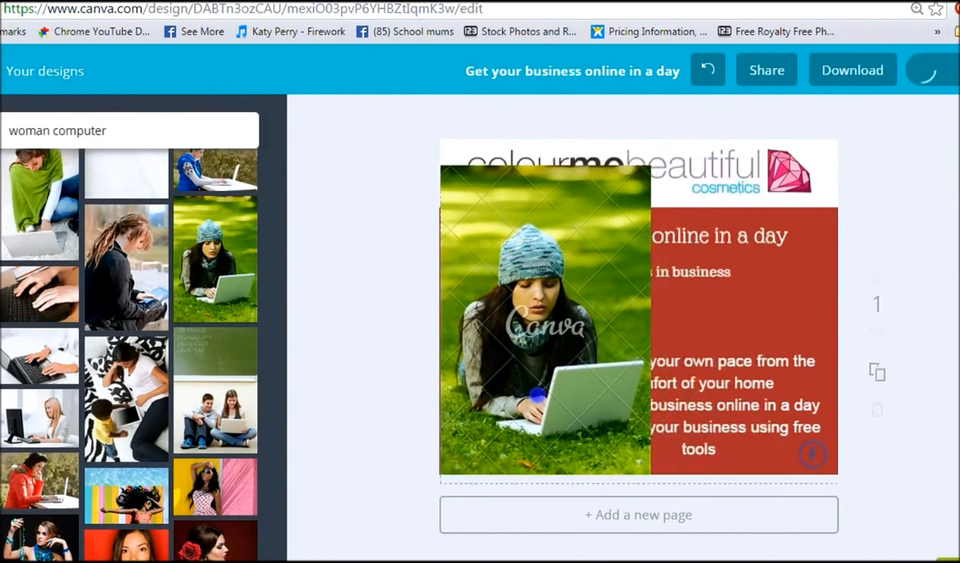
{"action": "left_click", "coordinate": [538, 395]}
{"action": "left_click_drag", "start_coordinate": [651, 164], "coordinate": [590, 313]}
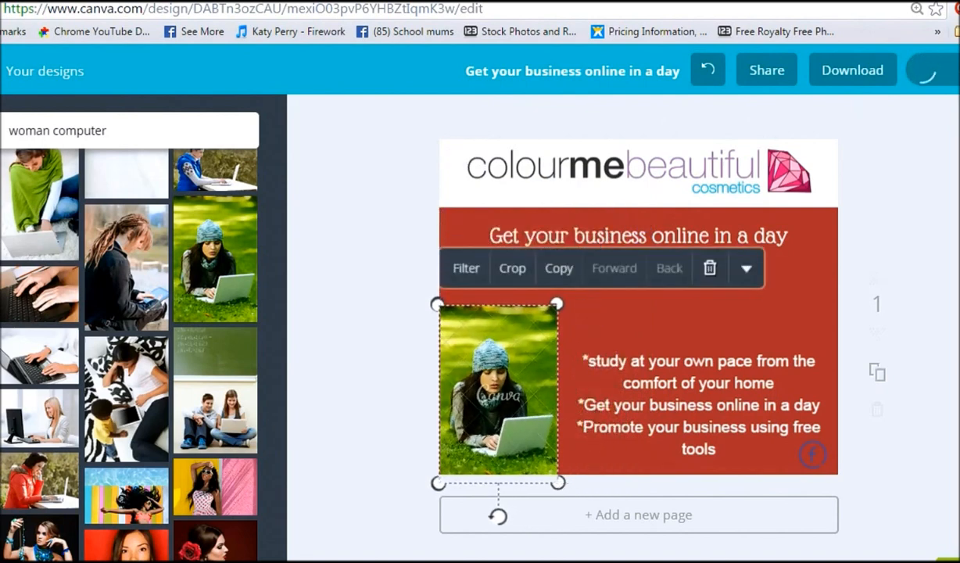
Step: Move the bullet text block slightly upward
{"action": "left_click", "coordinate": [698, 338]}
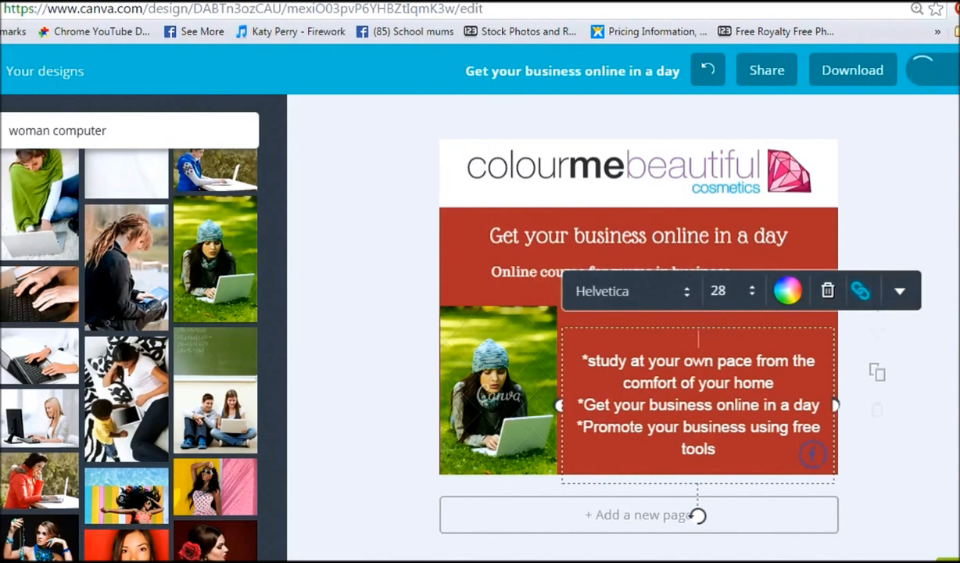
{"action": "left_click", "coordinate": [332, 312]}
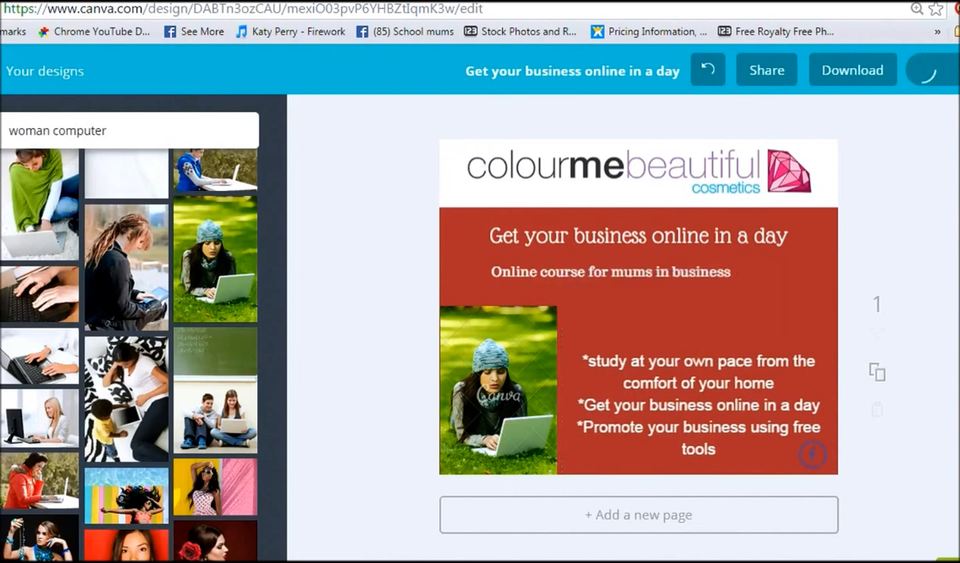
{"action": "left_click_drag", "start_coordinate": [724, 404], "coordinate": [720, 383]}
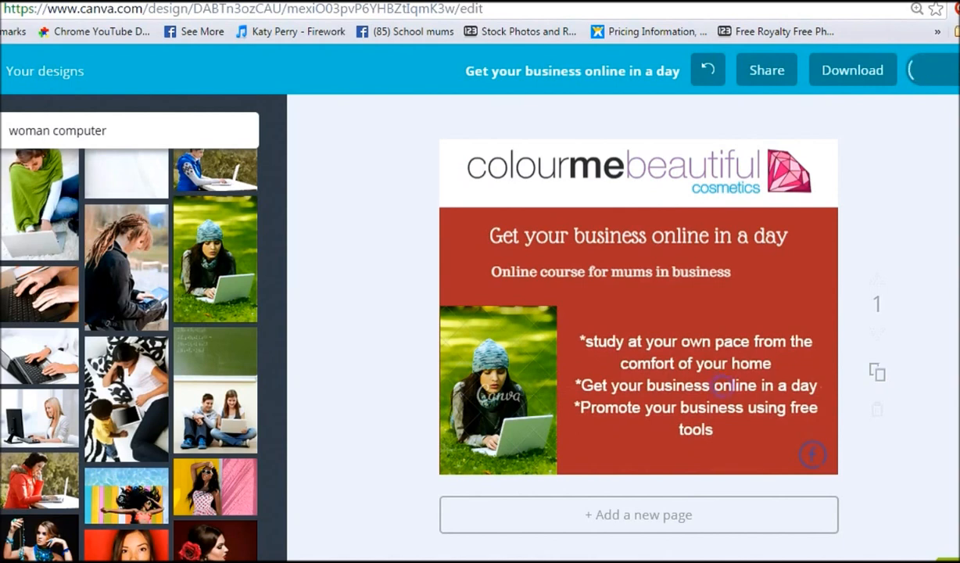
{"action": "left_click", "coordinate": [813, 454]}
{"action": "left_click", "coordinate": [874, 459]}
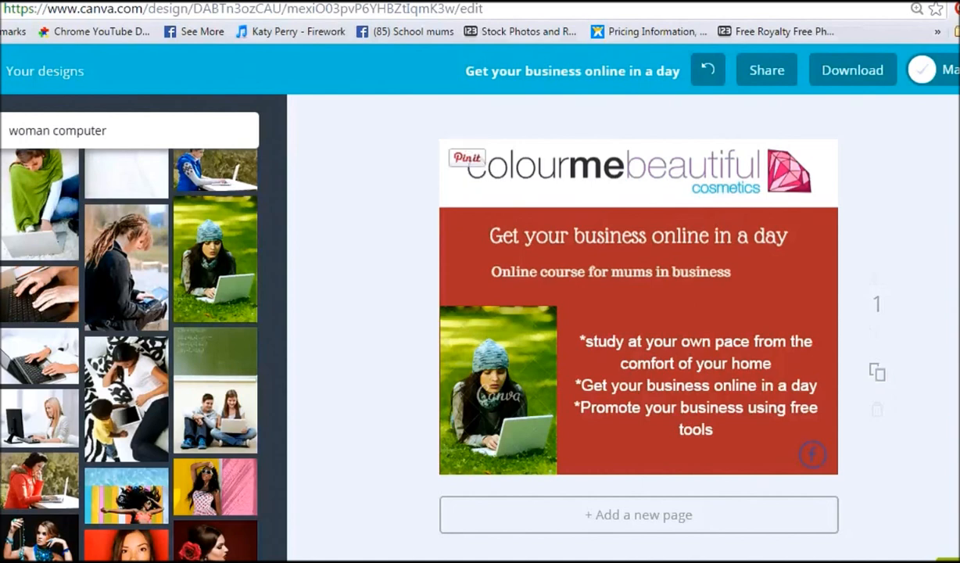
{"action": "left_click", "coordinate": [526, 395]}
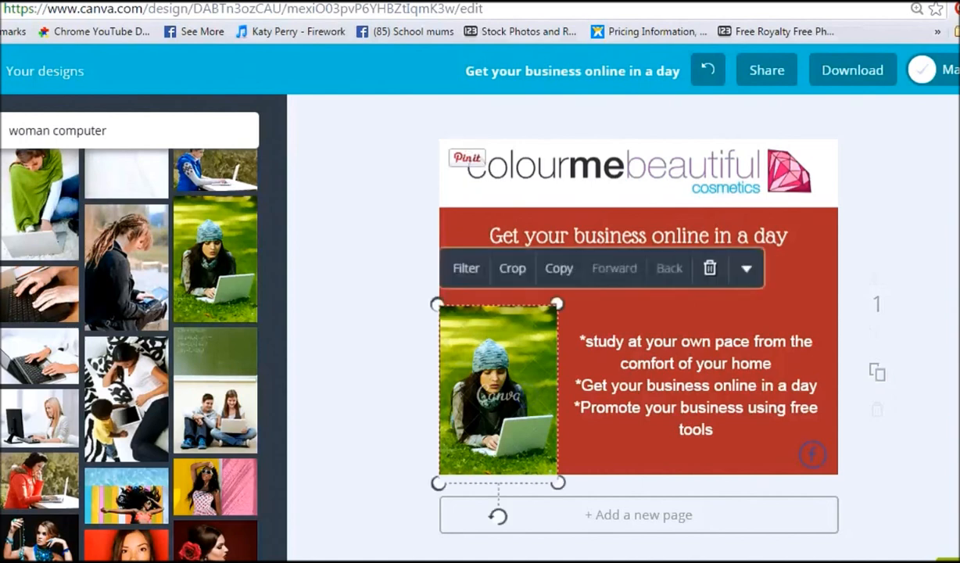
{"action": "left_click", "coordinate": [919, 439]}
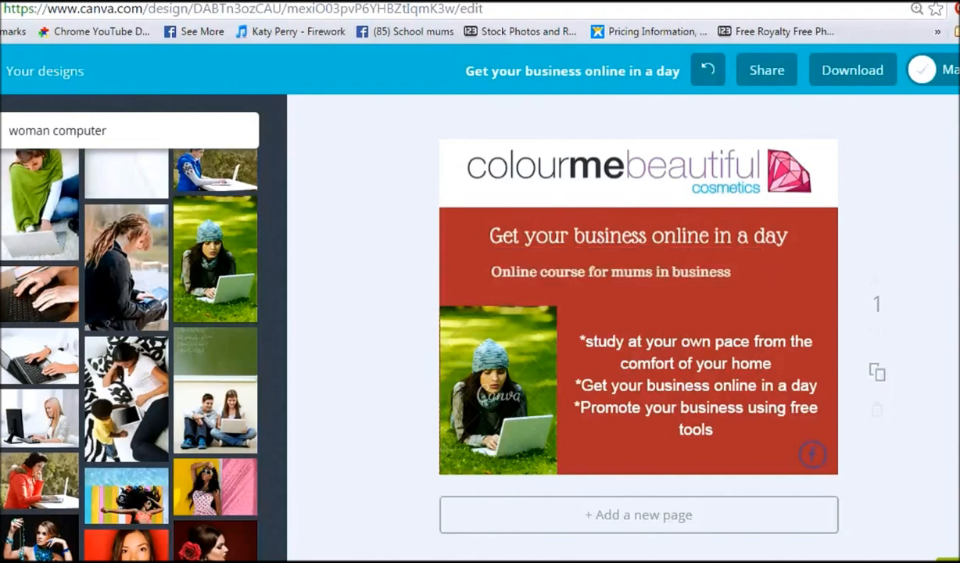
Step: Try downloading the design as an image, then close the premium elements purchase dialog
{"action": "left_click", "coordinate": [852, 70]}
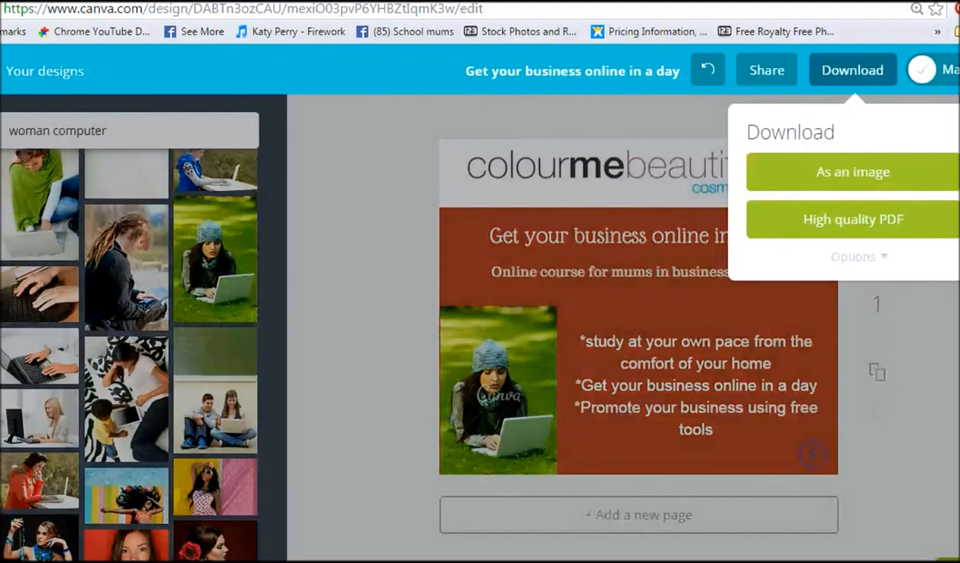
{"action": "left_click", "coordinate": [813, 171]}
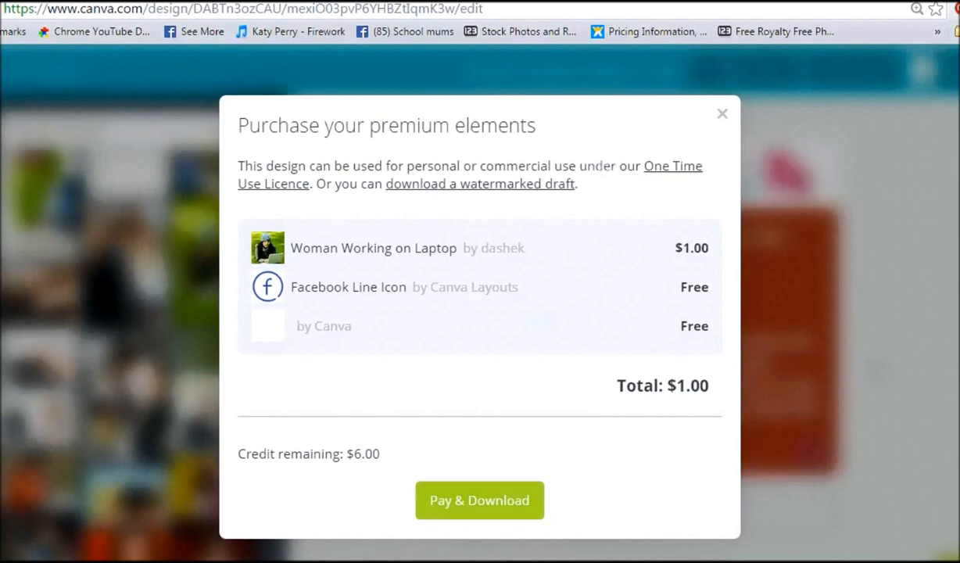
{"action": "left_click", "coordinate": [722, 114]}
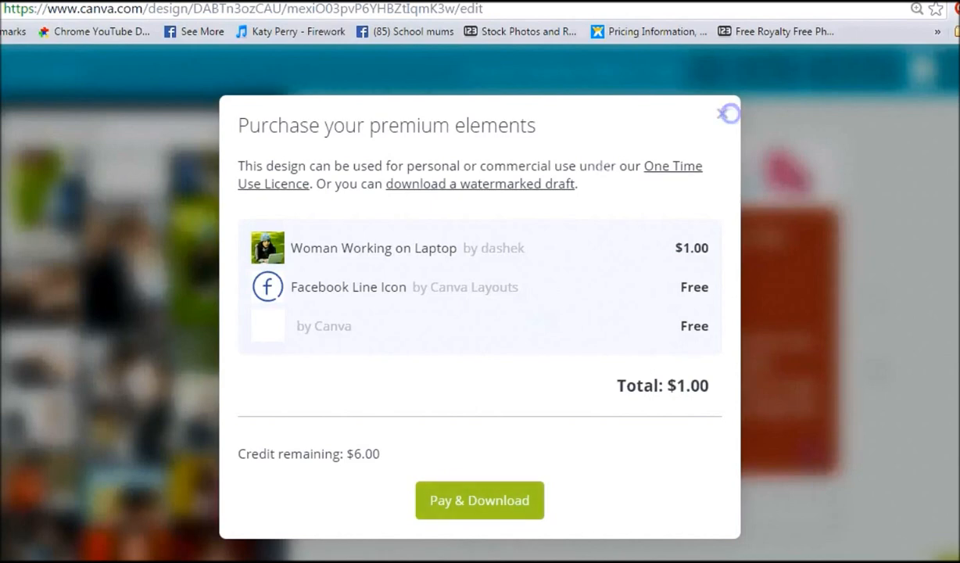